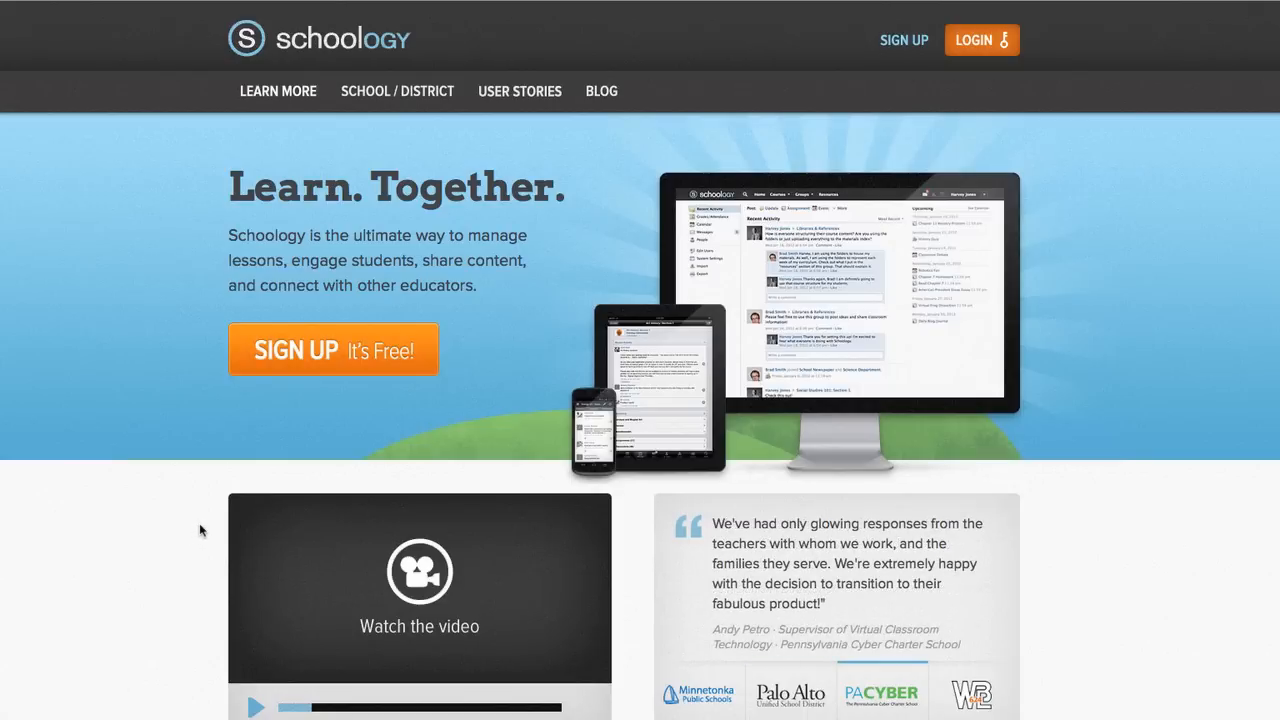
Preview the Instructor sign-up form, then switch to the login form
left_click(336, 362)
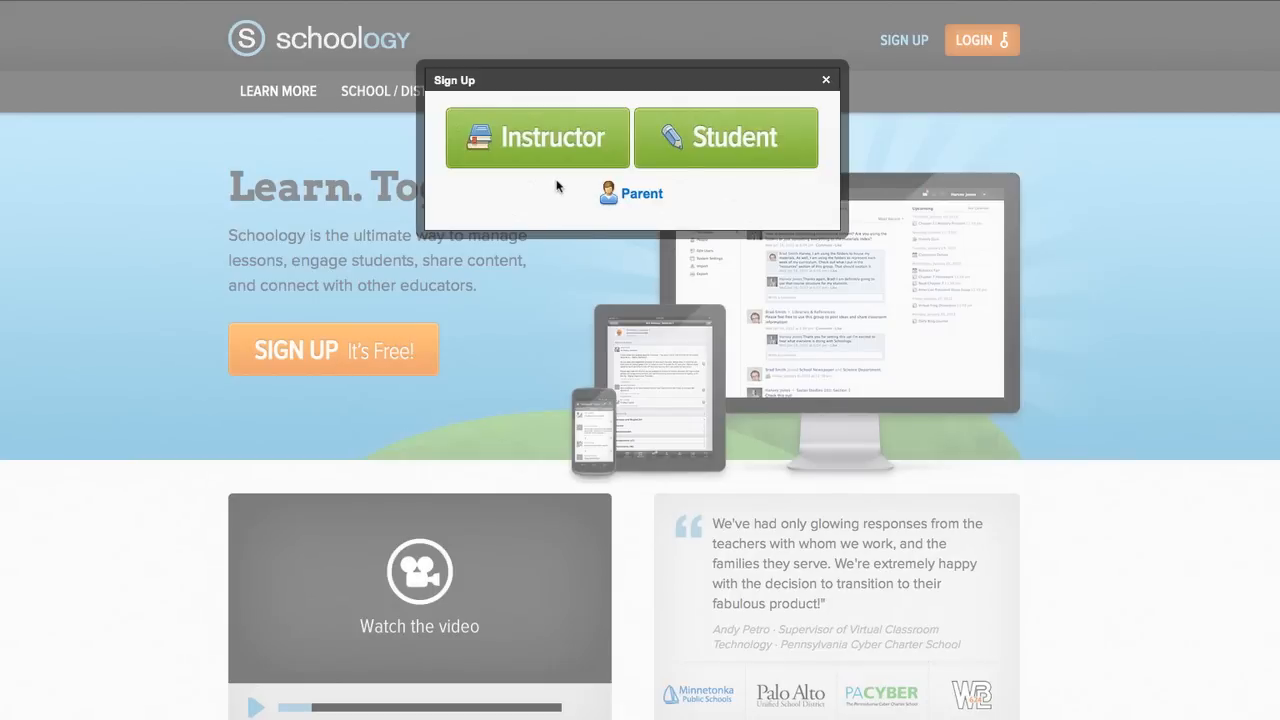
left_click(570, 158)
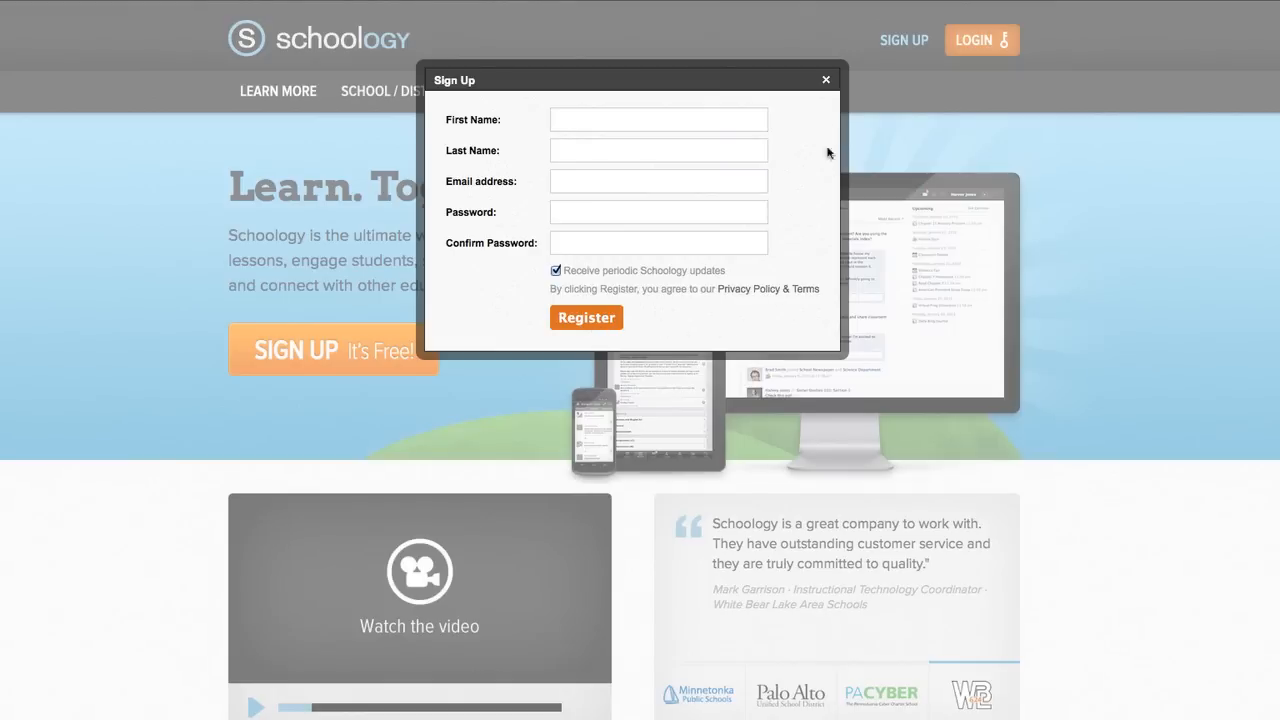
left_click(1001, 51)
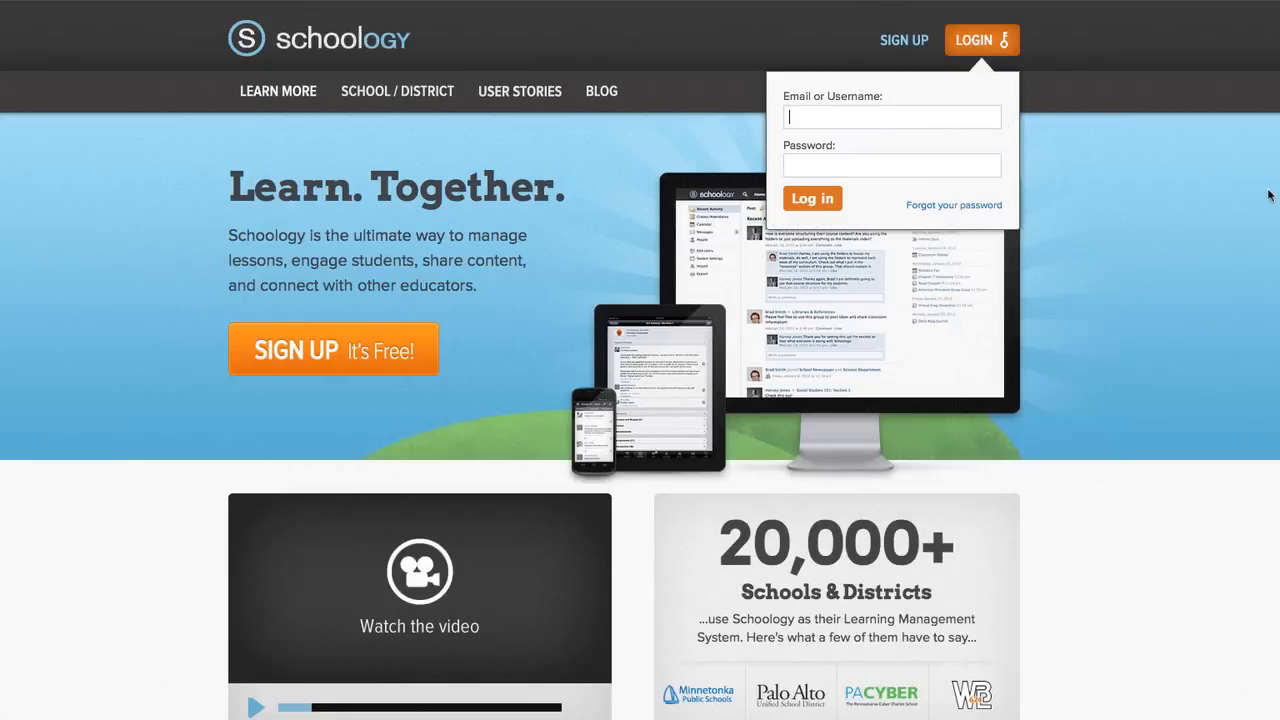
Log in with the saved username and account password, choosing Tech Excellence Demo School as the school
type("p")
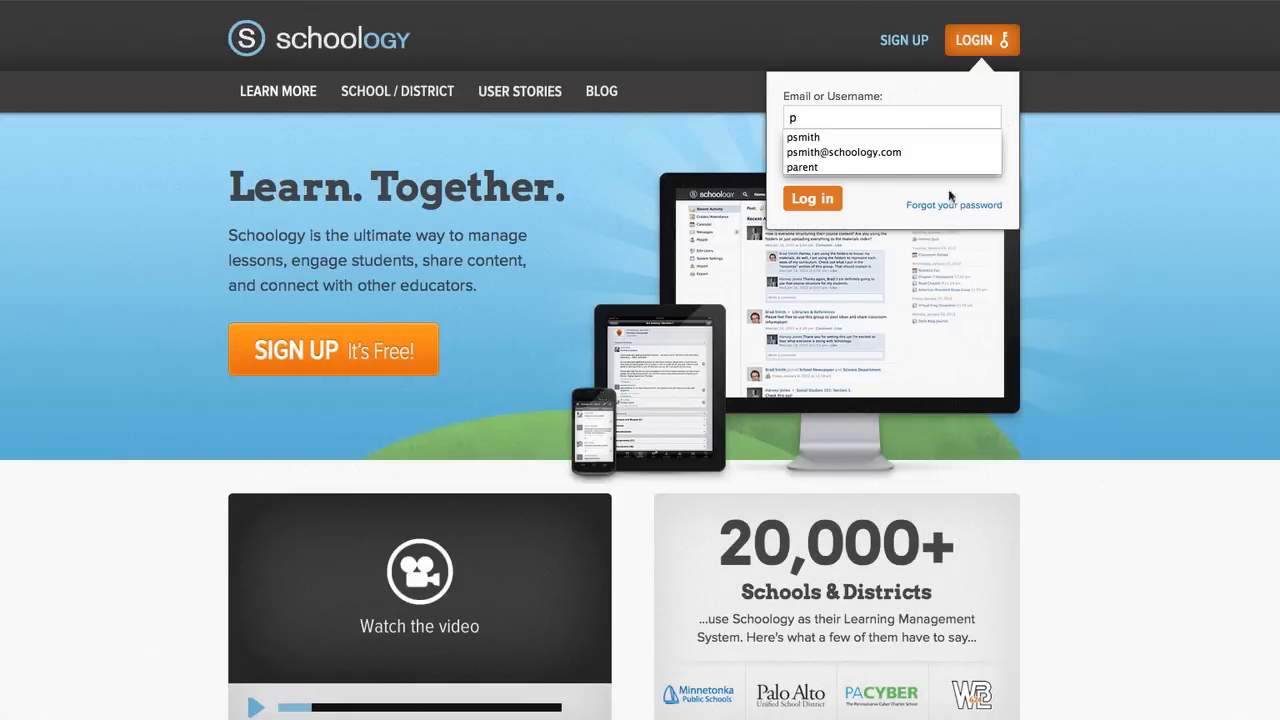
left_click(840, 137)
left_click(836, 164)
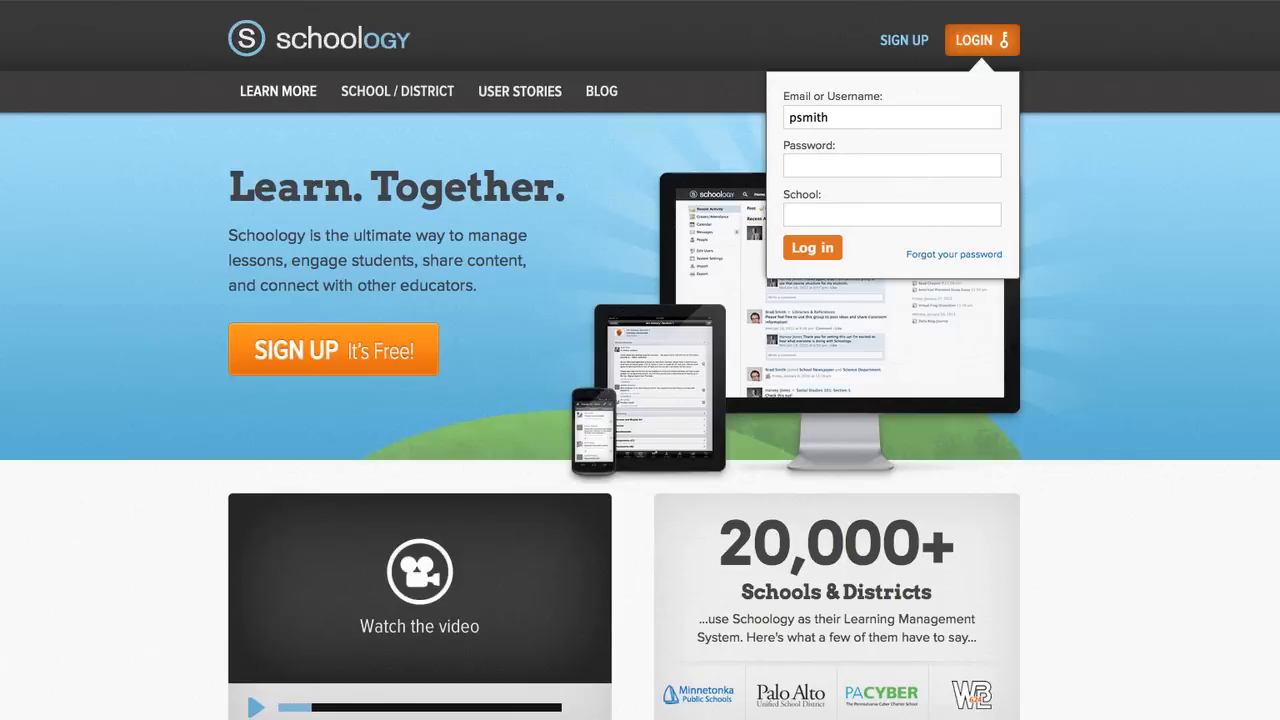
type("schoology")
key("Tab")
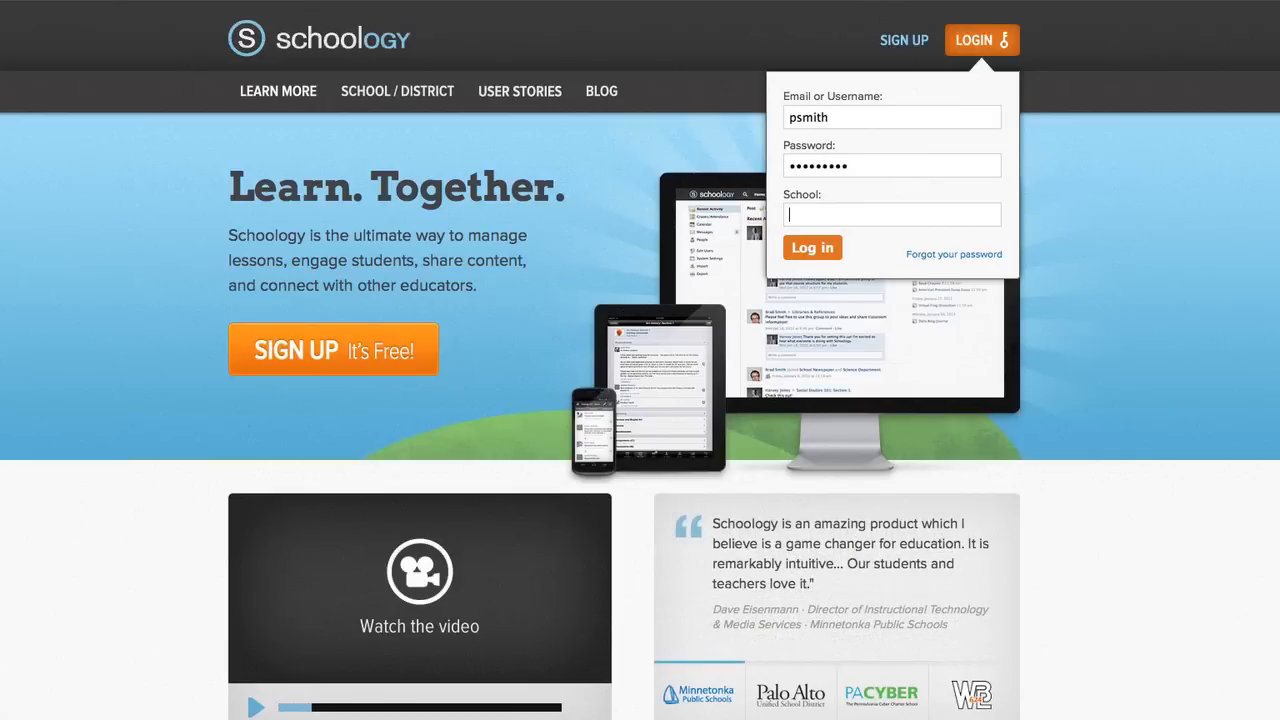
type("tech excellen")
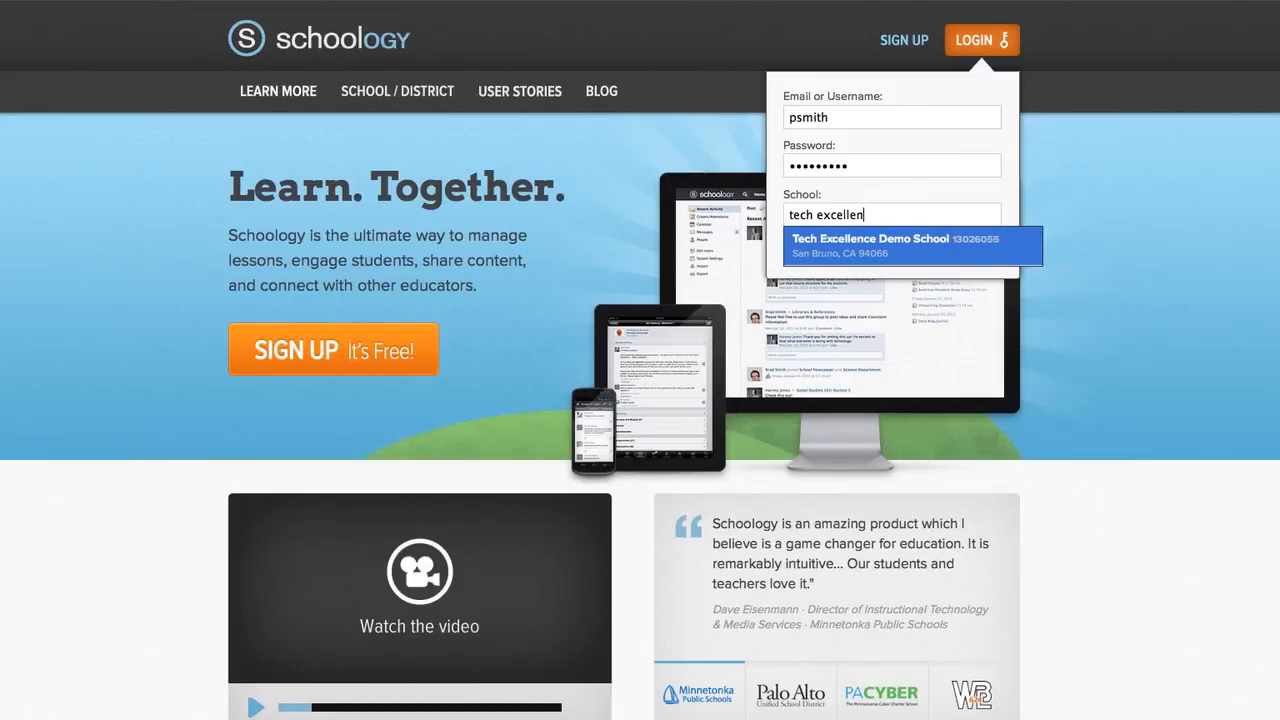
left_click(962, 249)
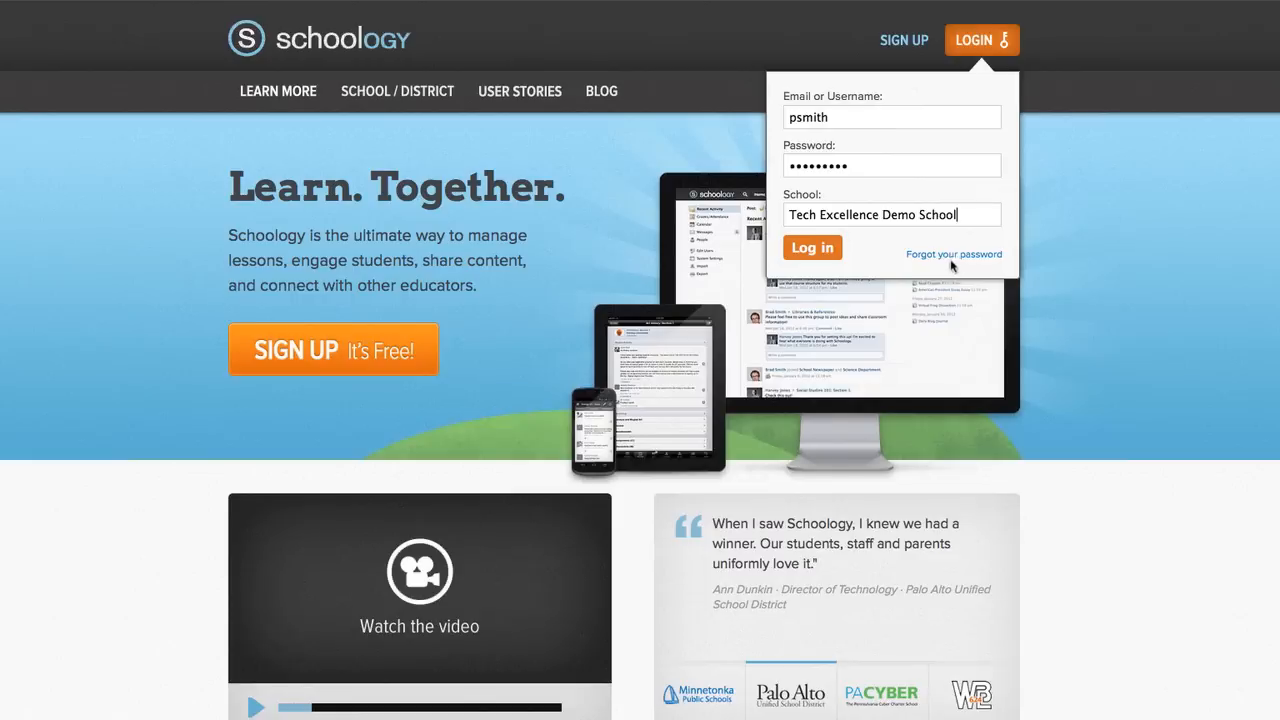
left_click(815, 255)
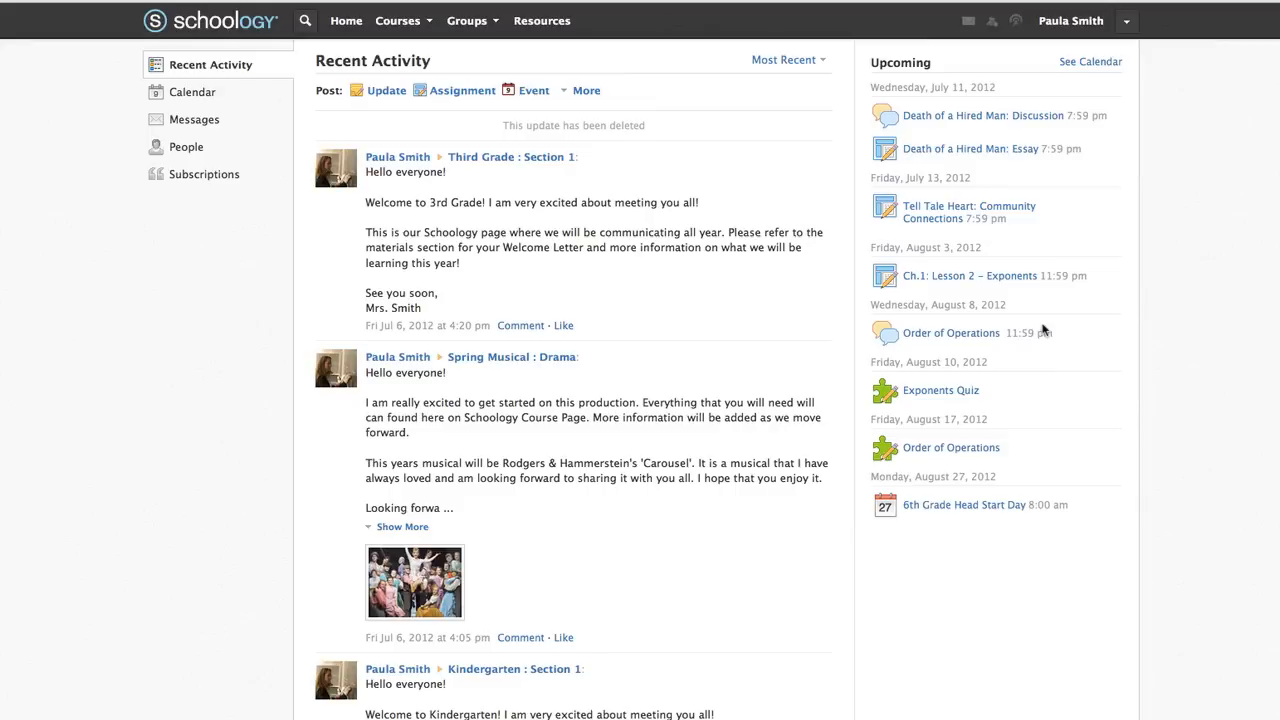
left_click(149, 93)
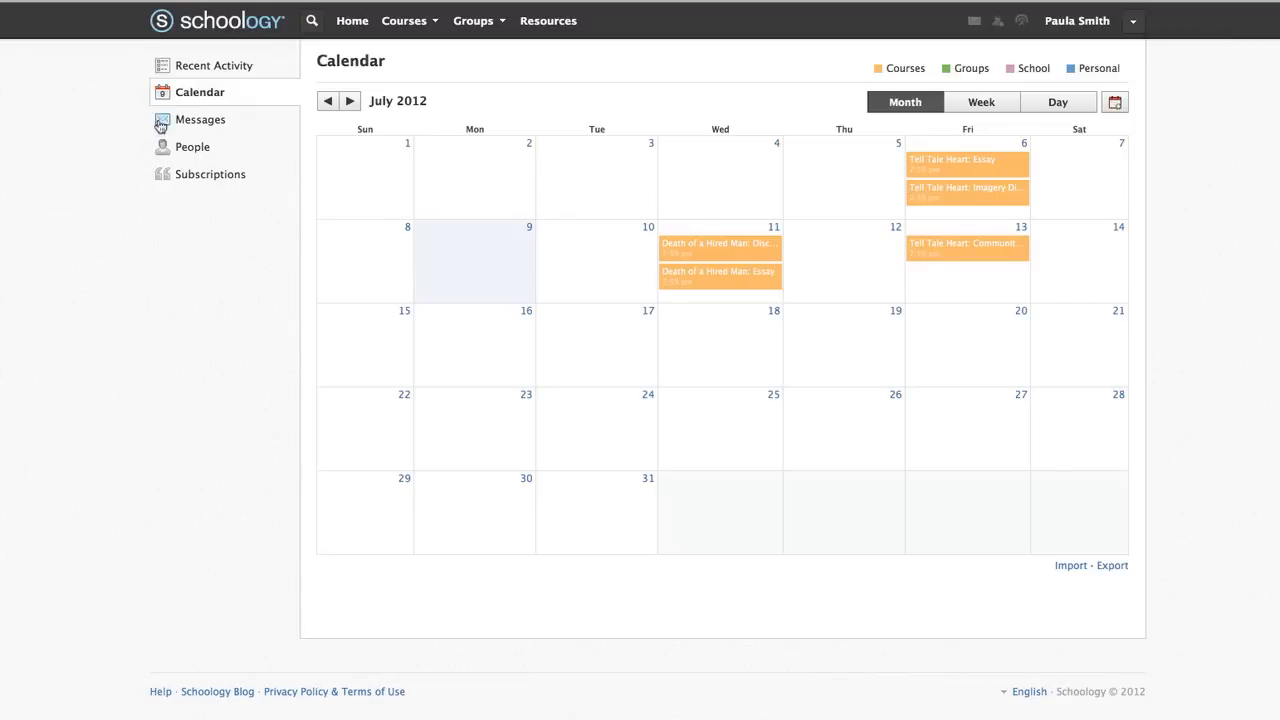
left_click(160, 126)
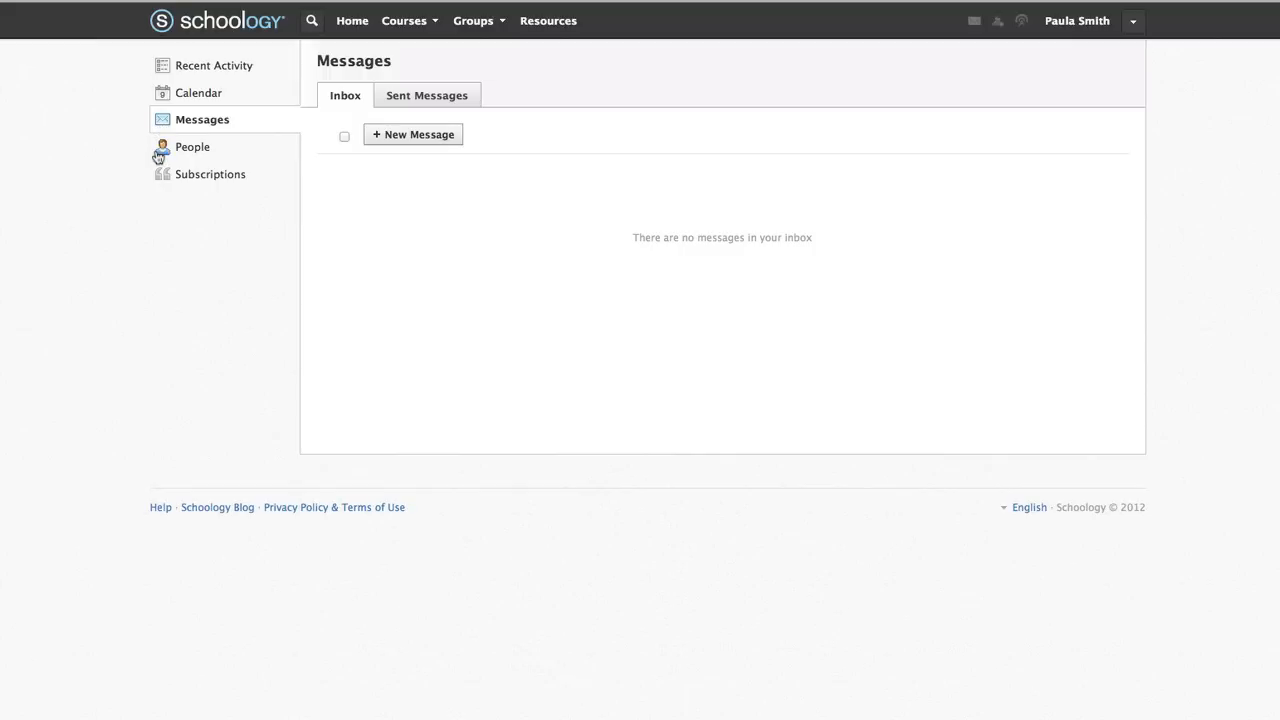
left_click(158, 157)
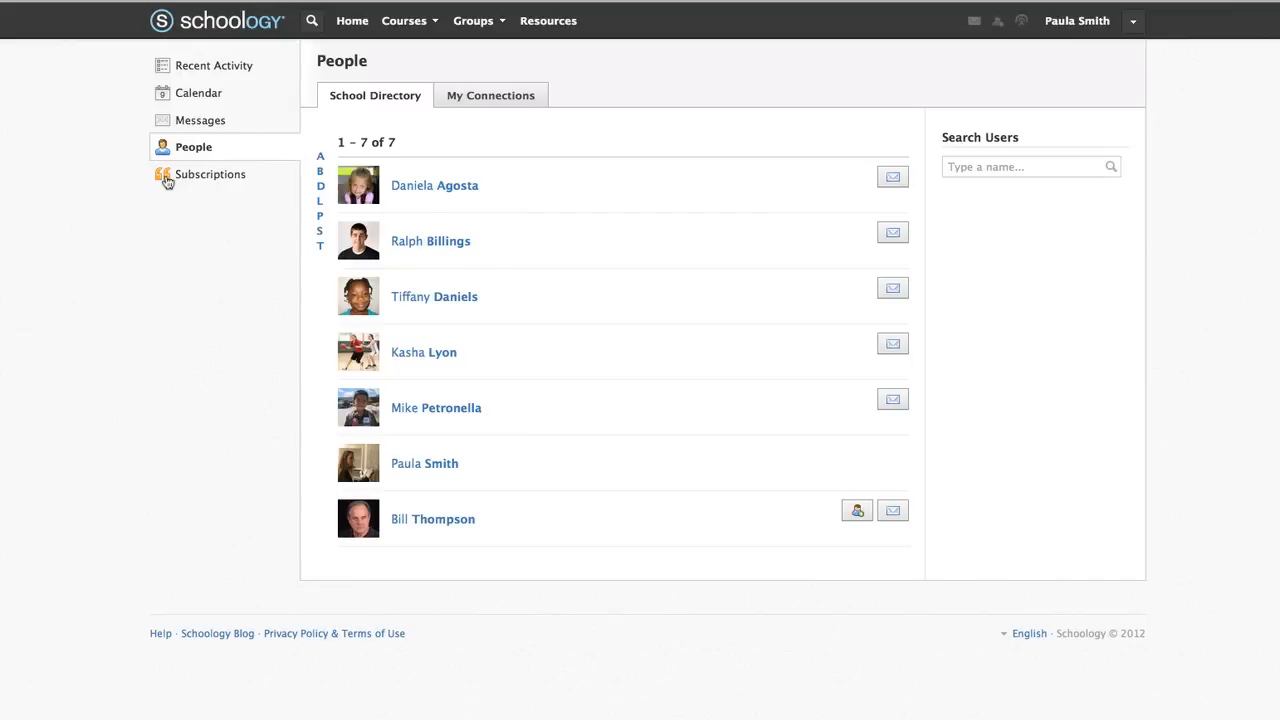
left_click(165, 178)
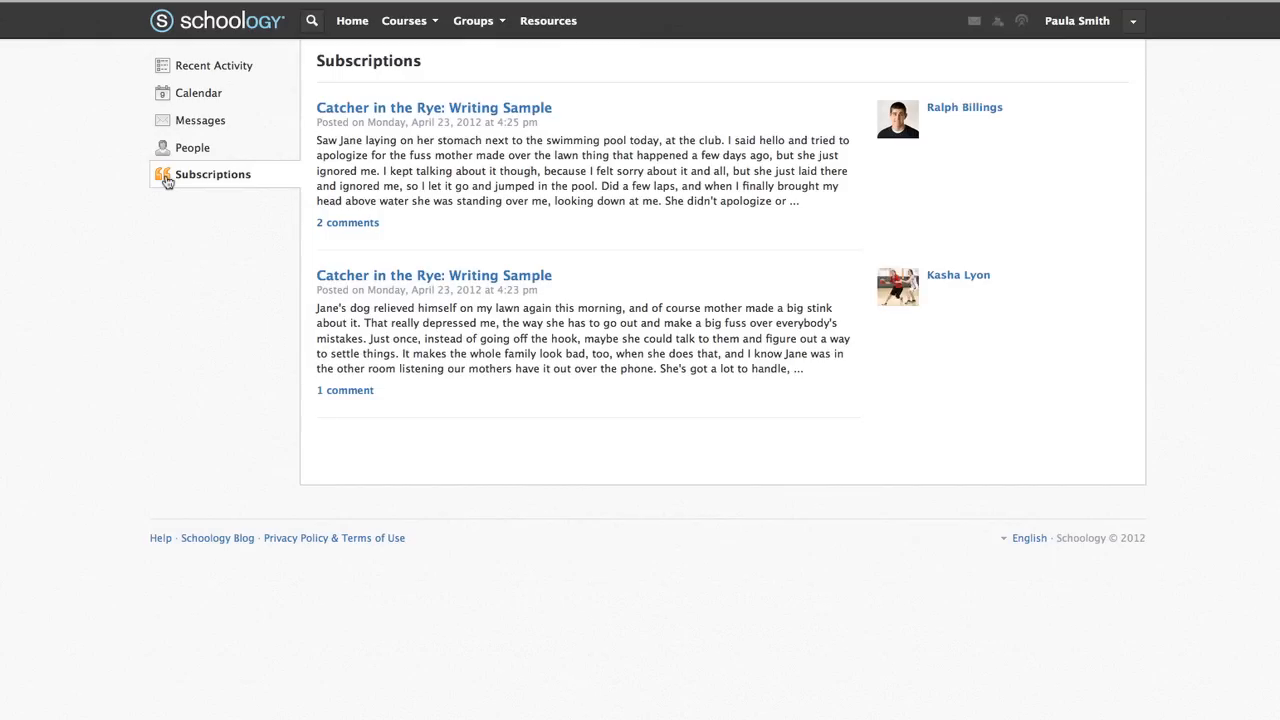
left_click(172, 70)
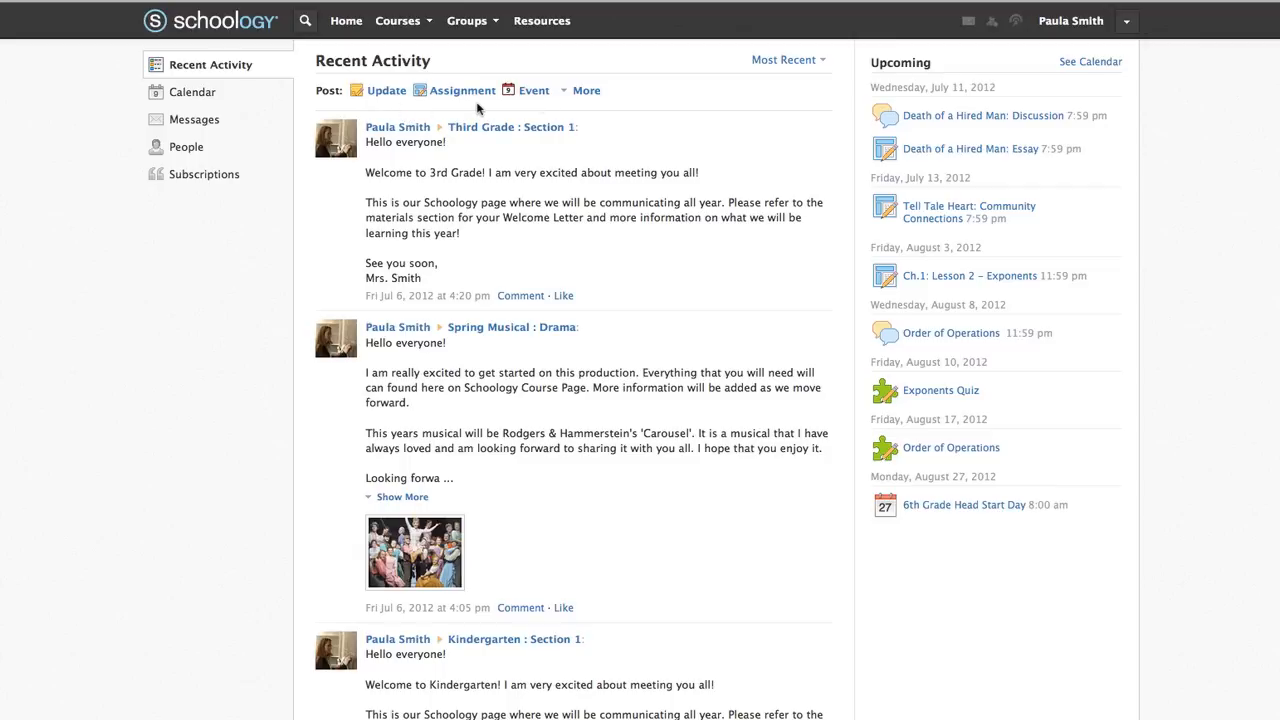
Write a new status update reading "Don't forget to bring your books!"
left_click(387, 91)
left_click(419, 124)
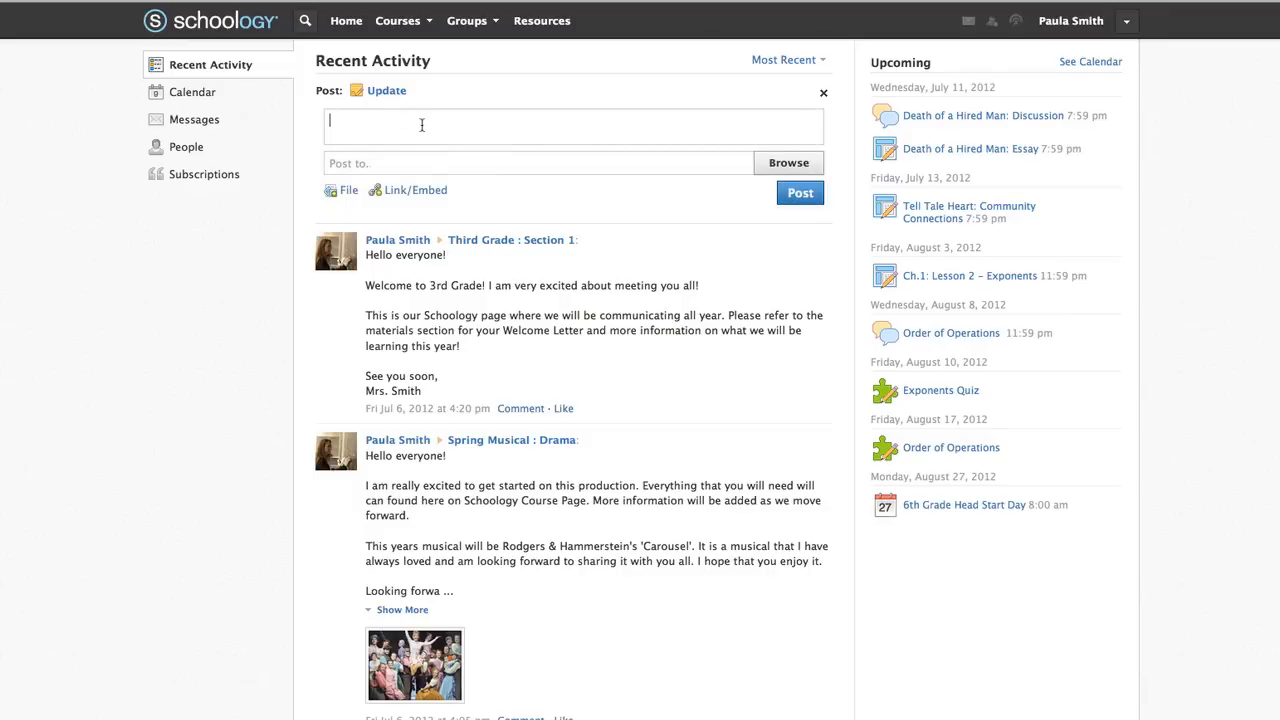
type("Don't forget to bring your books!")
Address the update to Poetry Club, post it, and close the update form
left_click(772, 164)
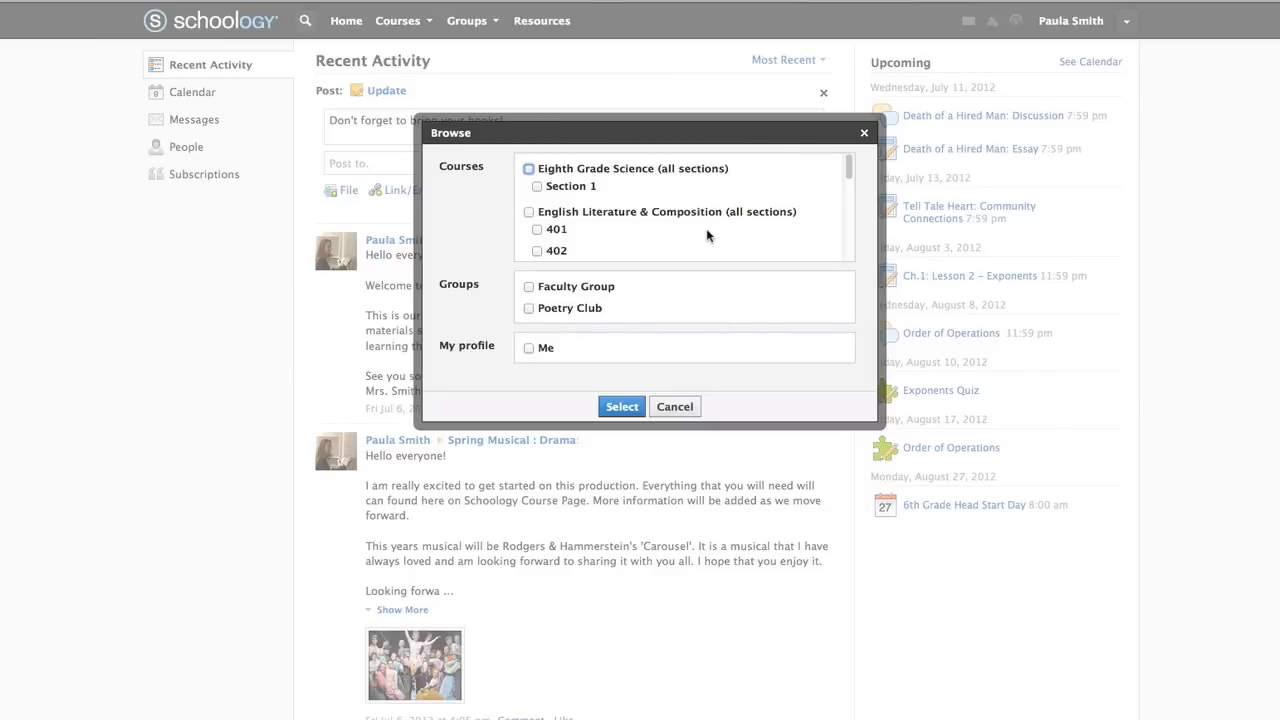
left_click(529, 308)
left_click(620, 407)
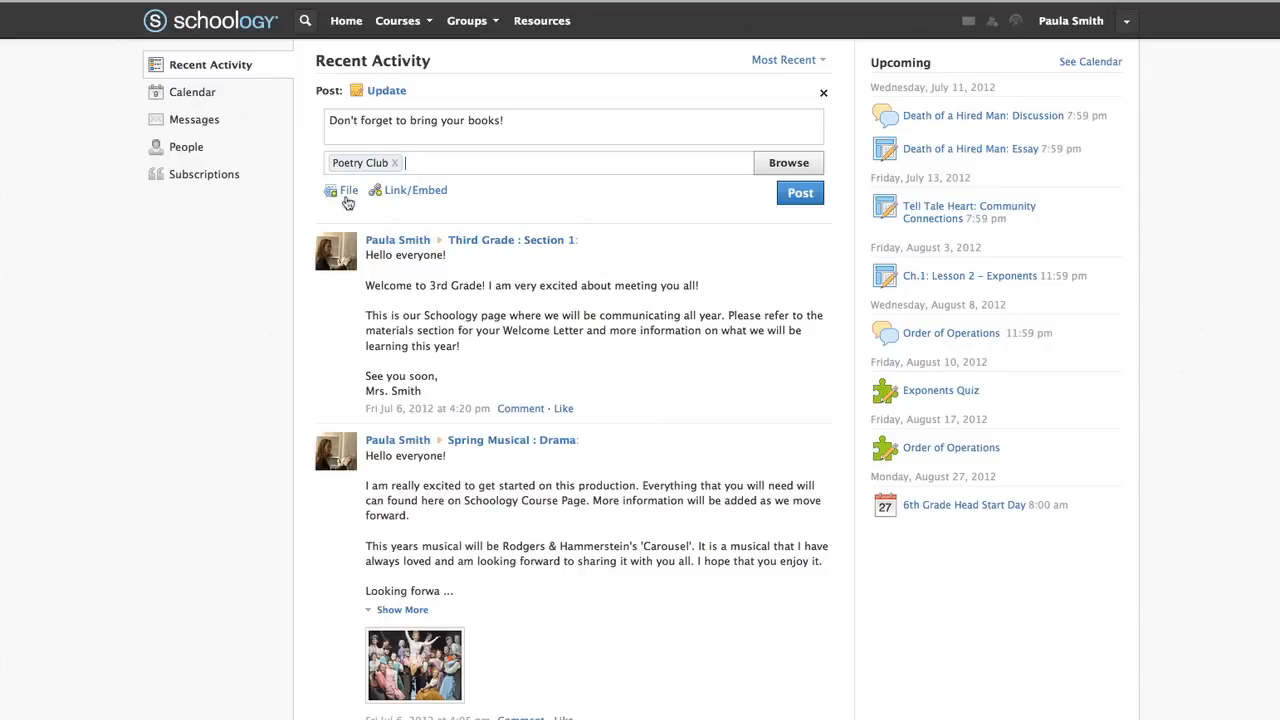
left_click(795, 196)
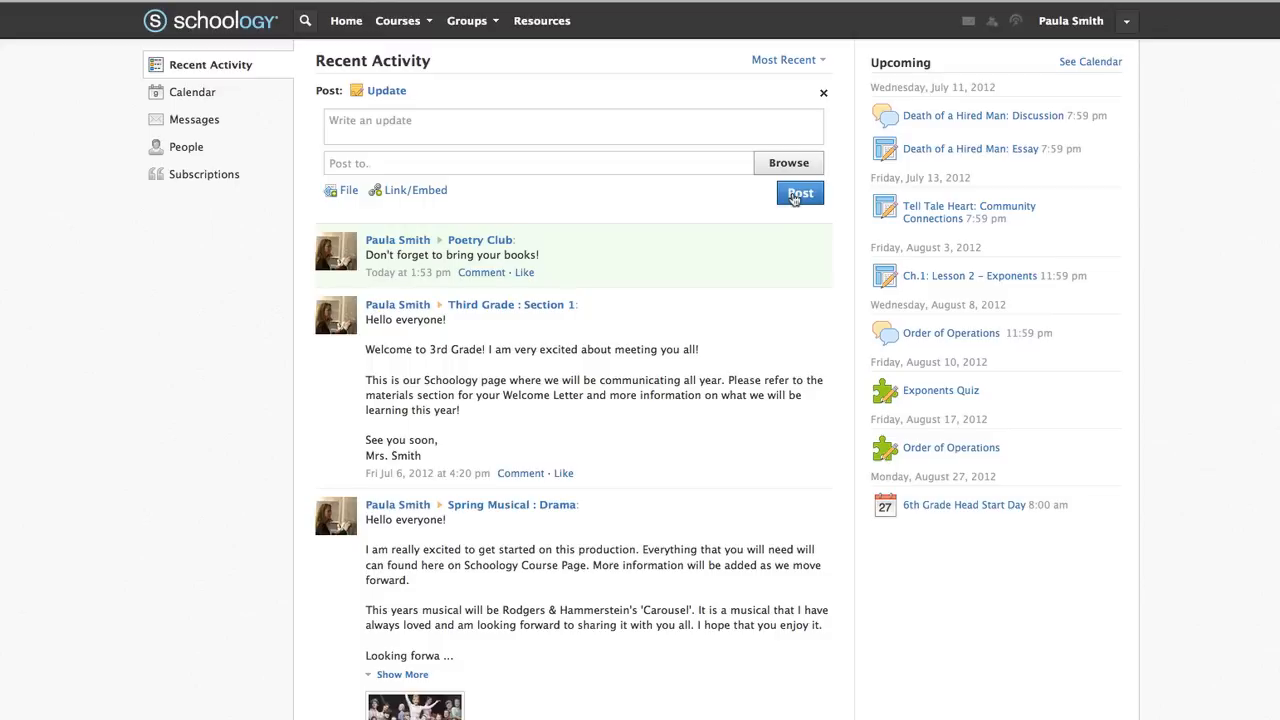
left_click(822, 93)
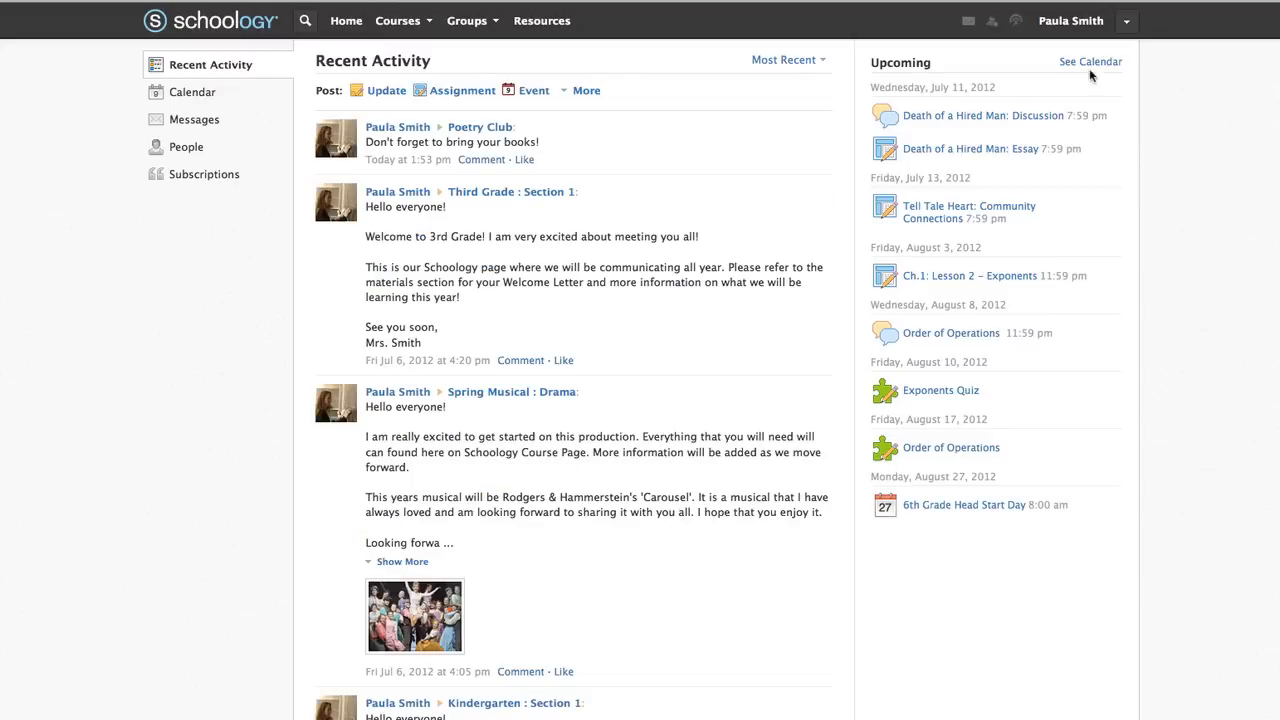
Review the email and text message notification settings, then bring up the Courses menu
left_click(1126, 22)
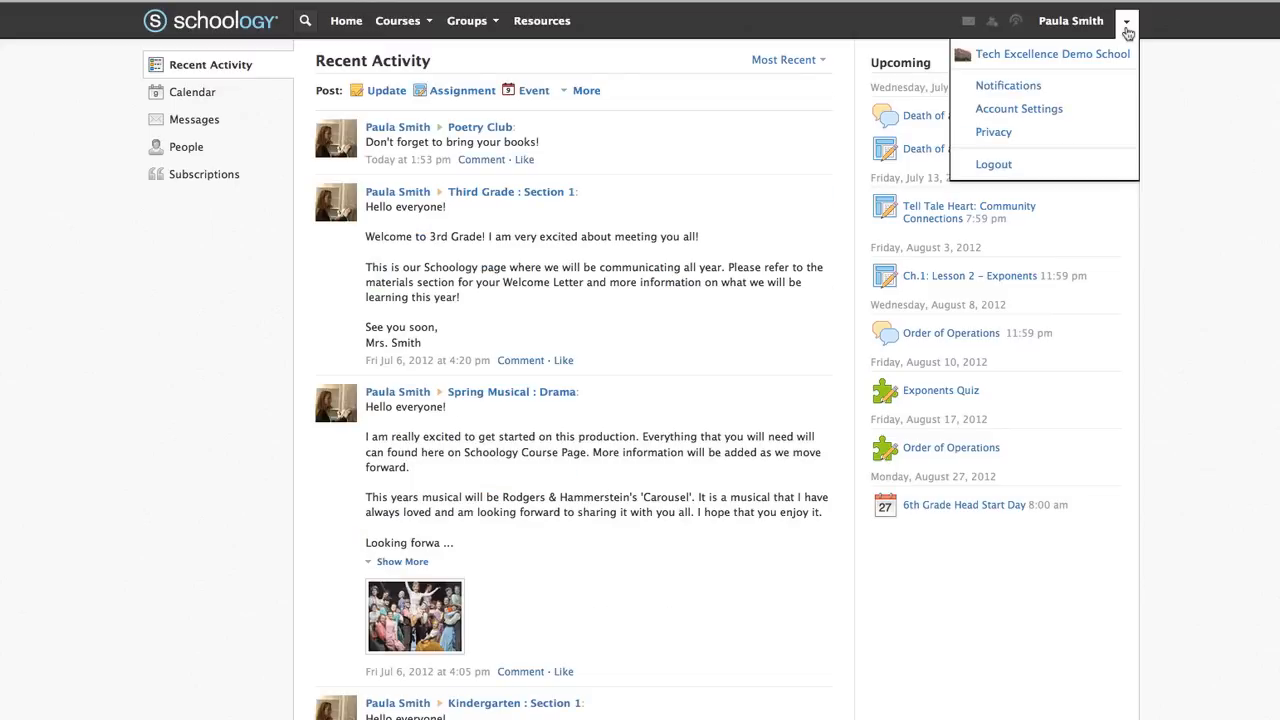
left_click(1105, 84)
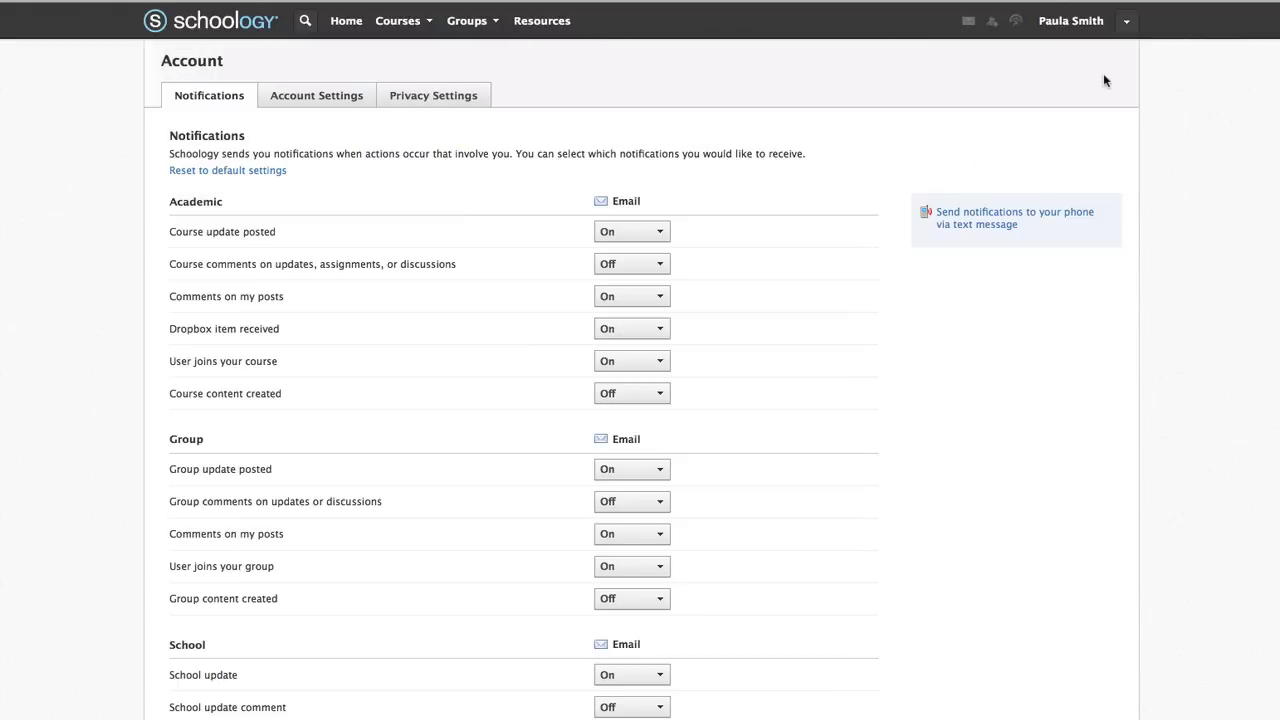
left_click(662, 233)
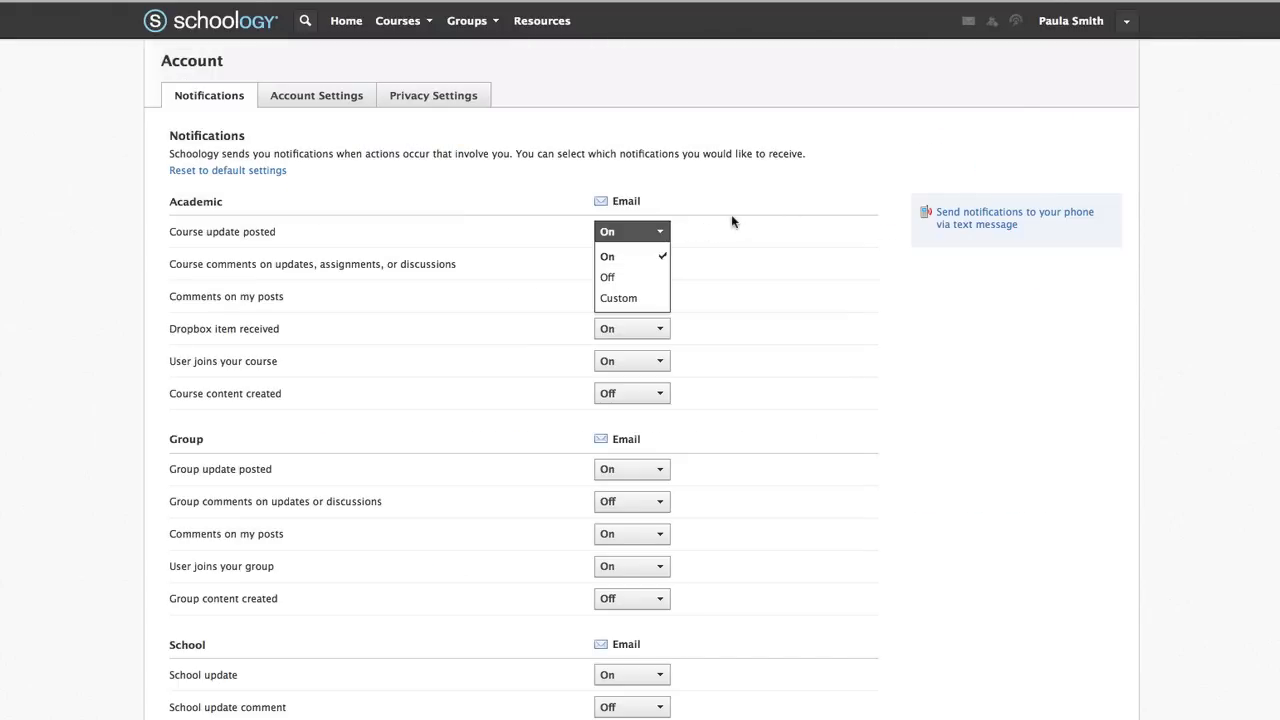
left_click(966, 222)
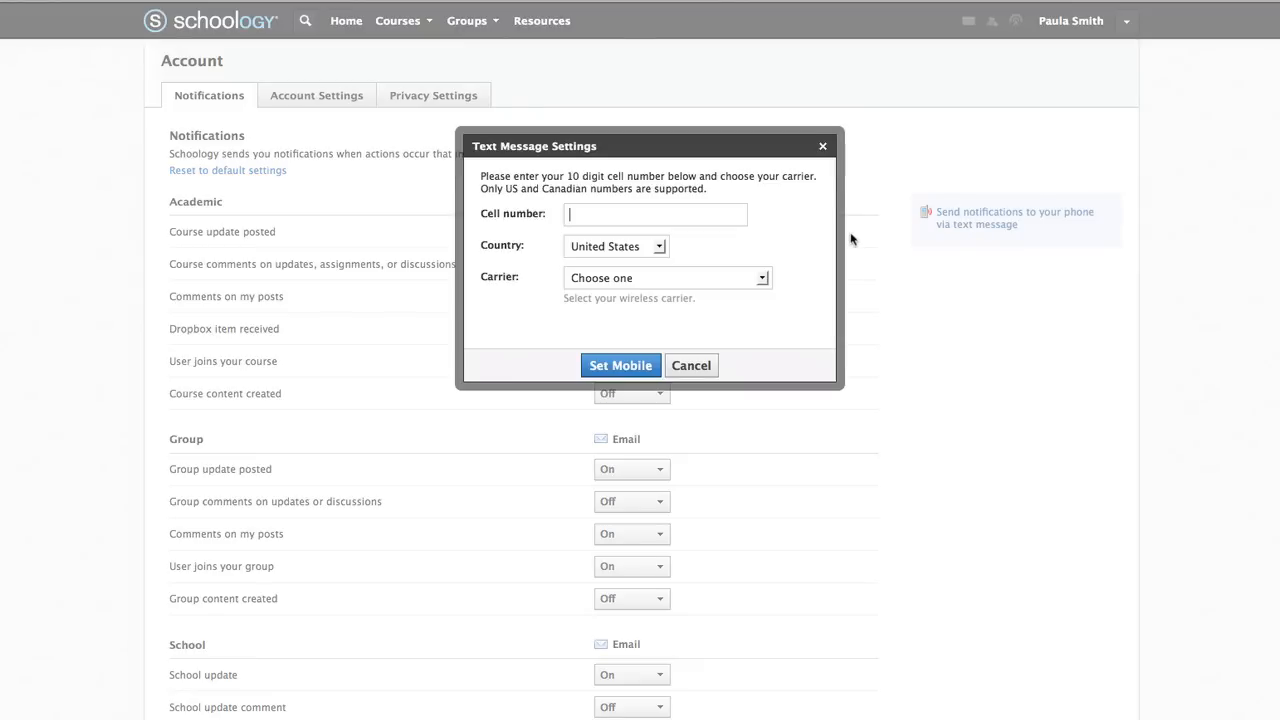
left_click(821, 147)
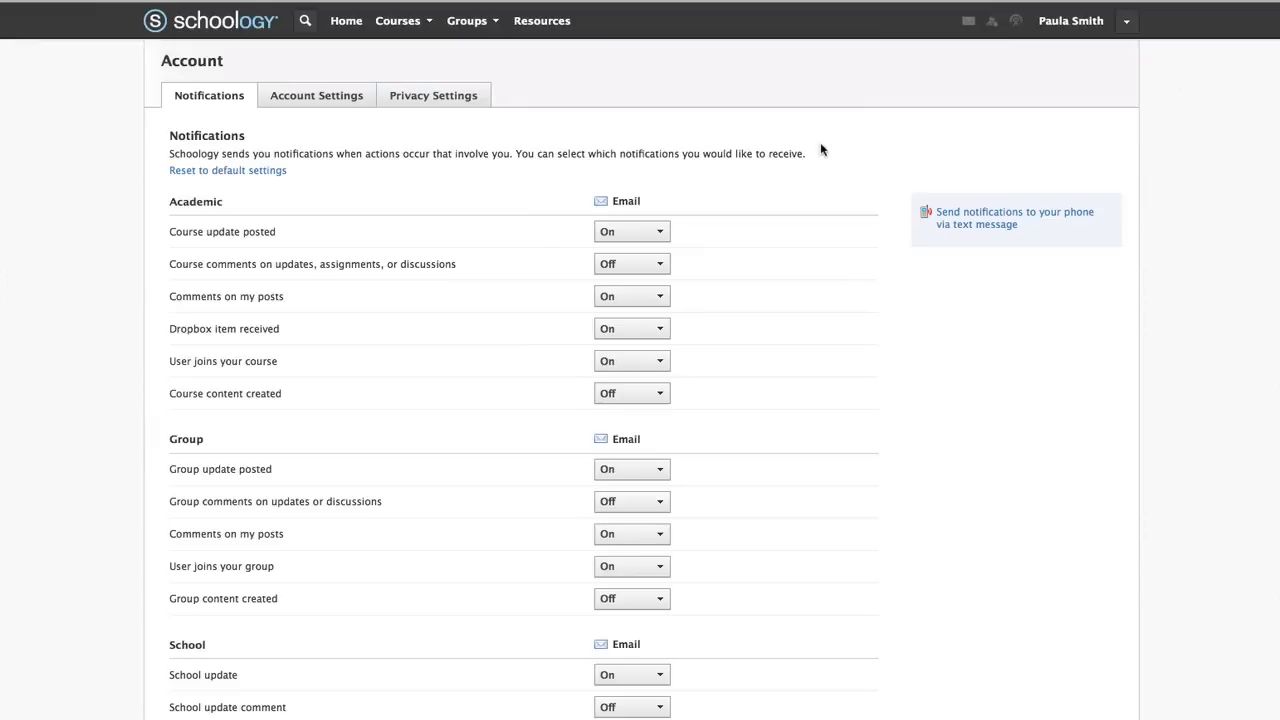
left_click(428, 34)
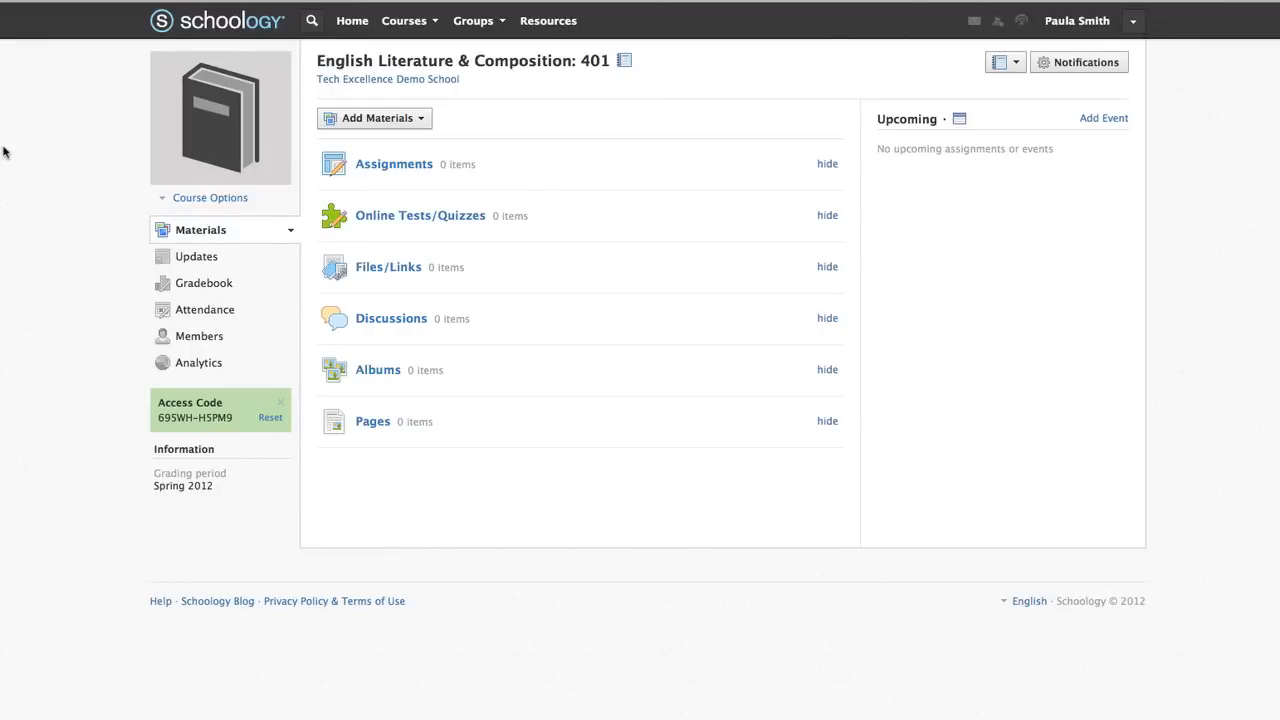
Browse the 401 course's options, updates, gradebook, grade setup and attendance pages
left_click(166, 200)
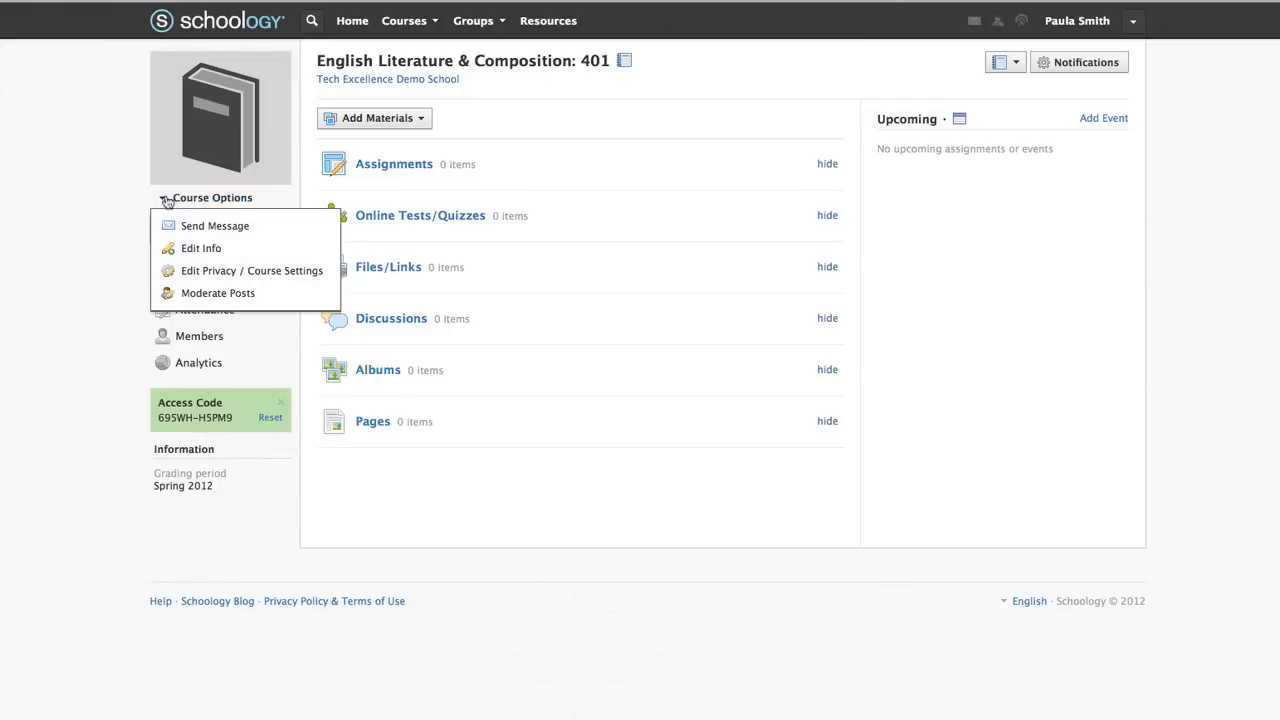
left_click(127, 213)
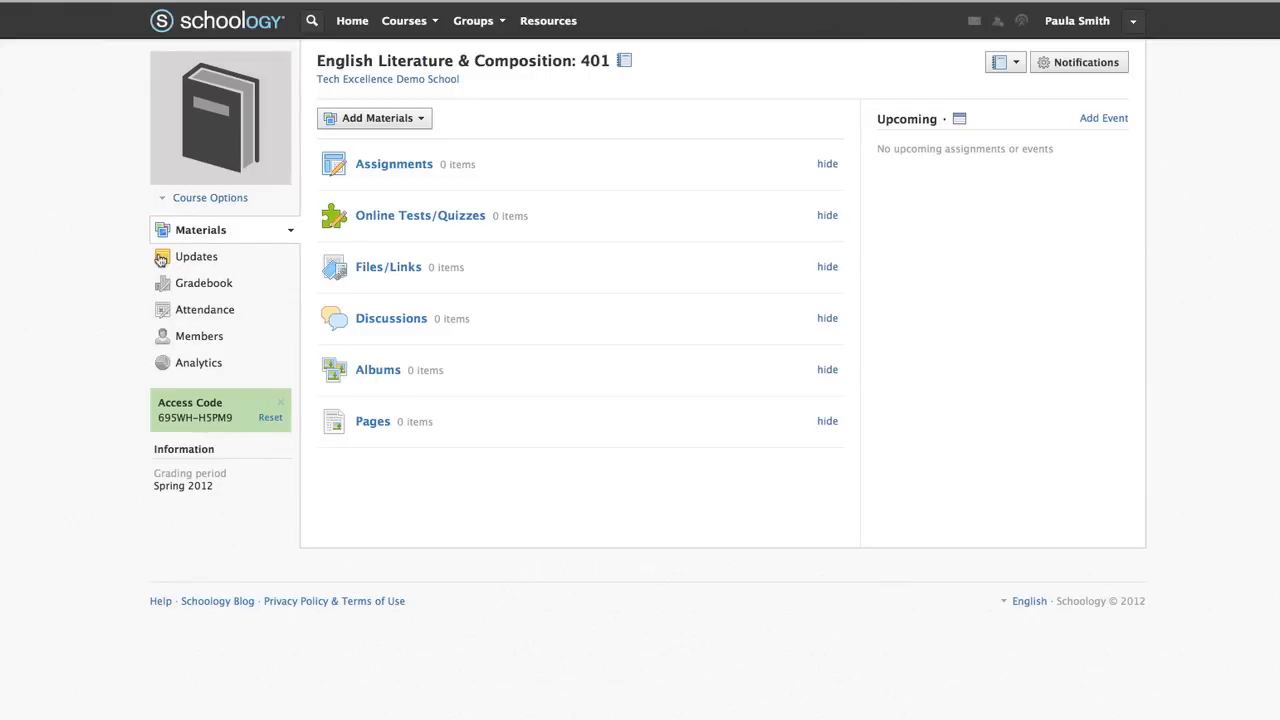
left_click(160, 259)
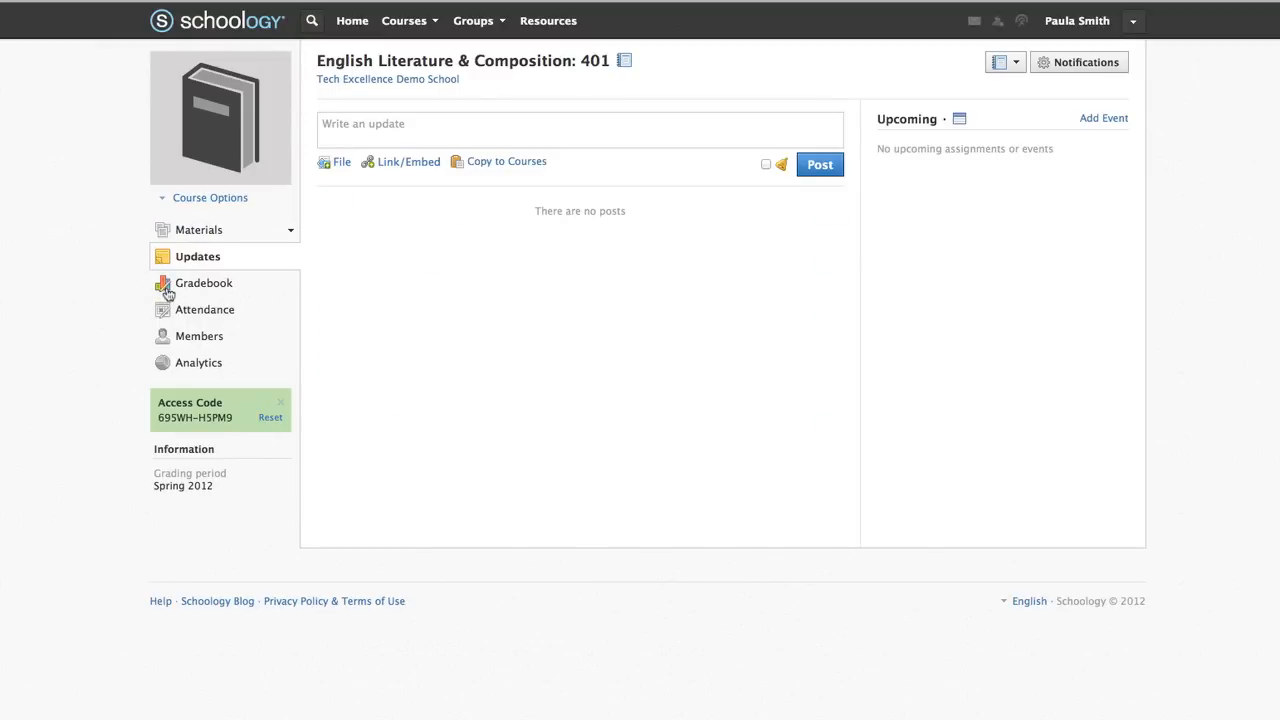
left_click(166, 290)
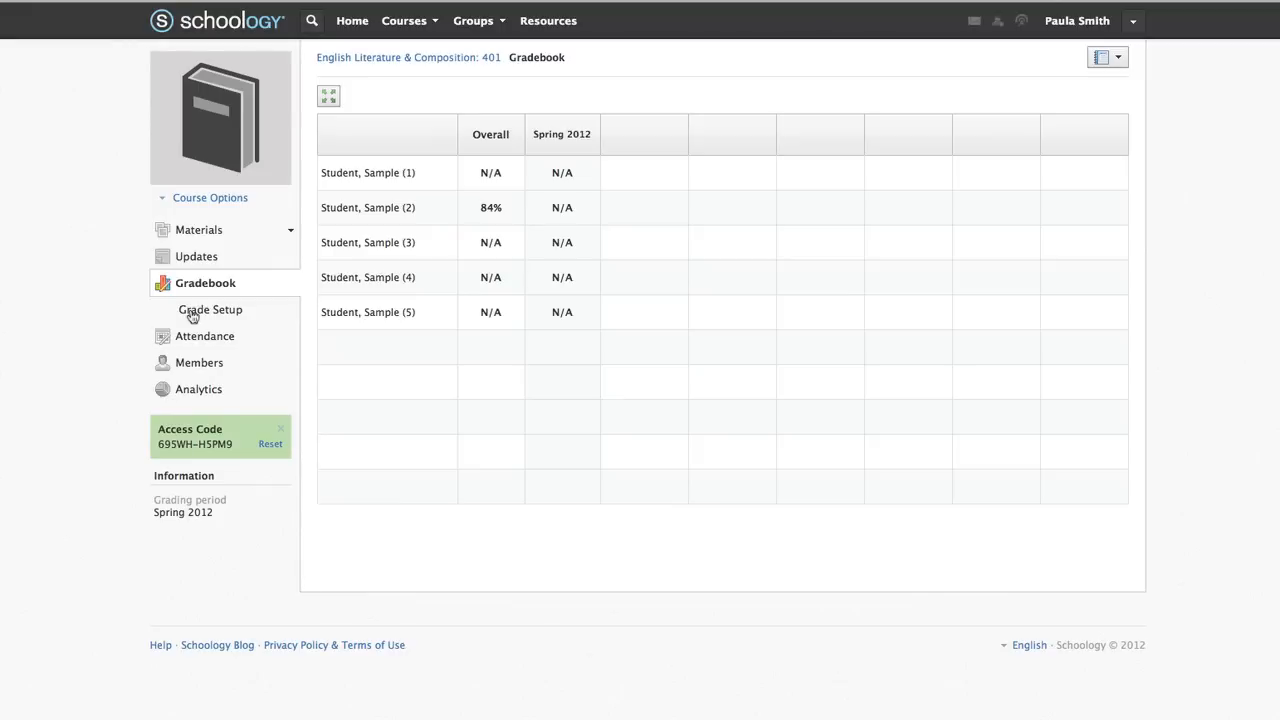
left_click(193, 314)
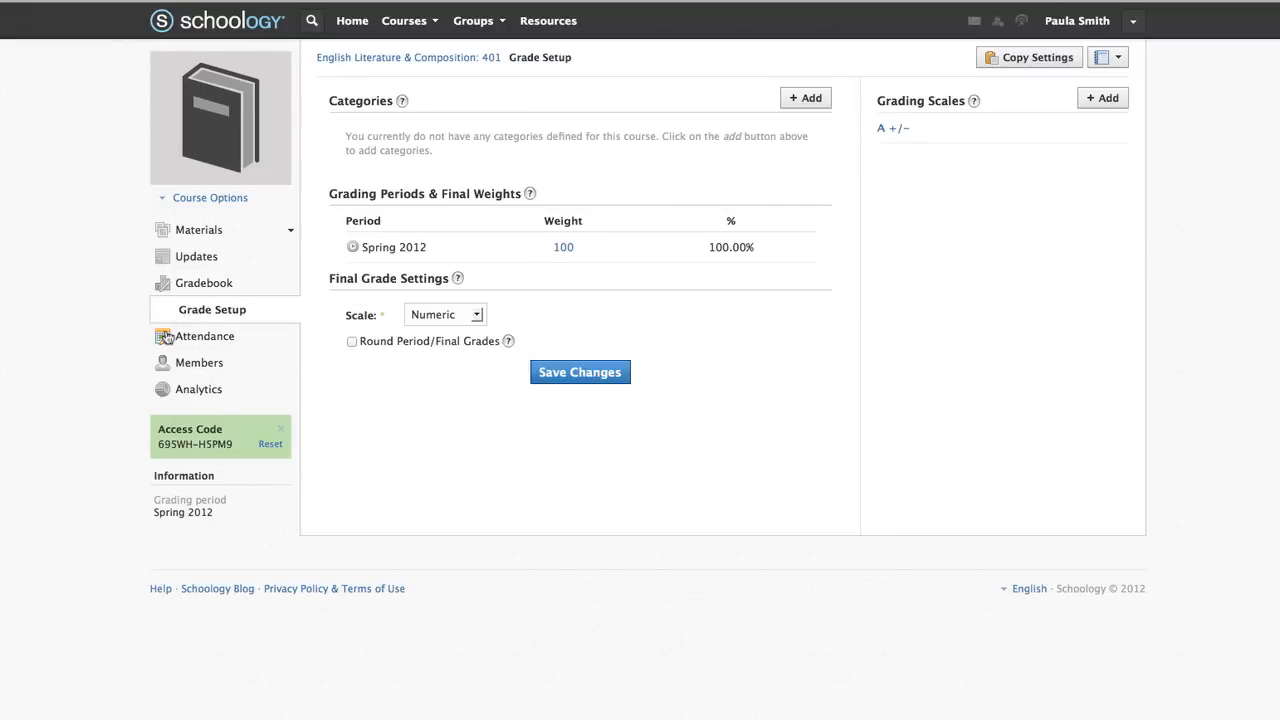
left_click(166, 337)
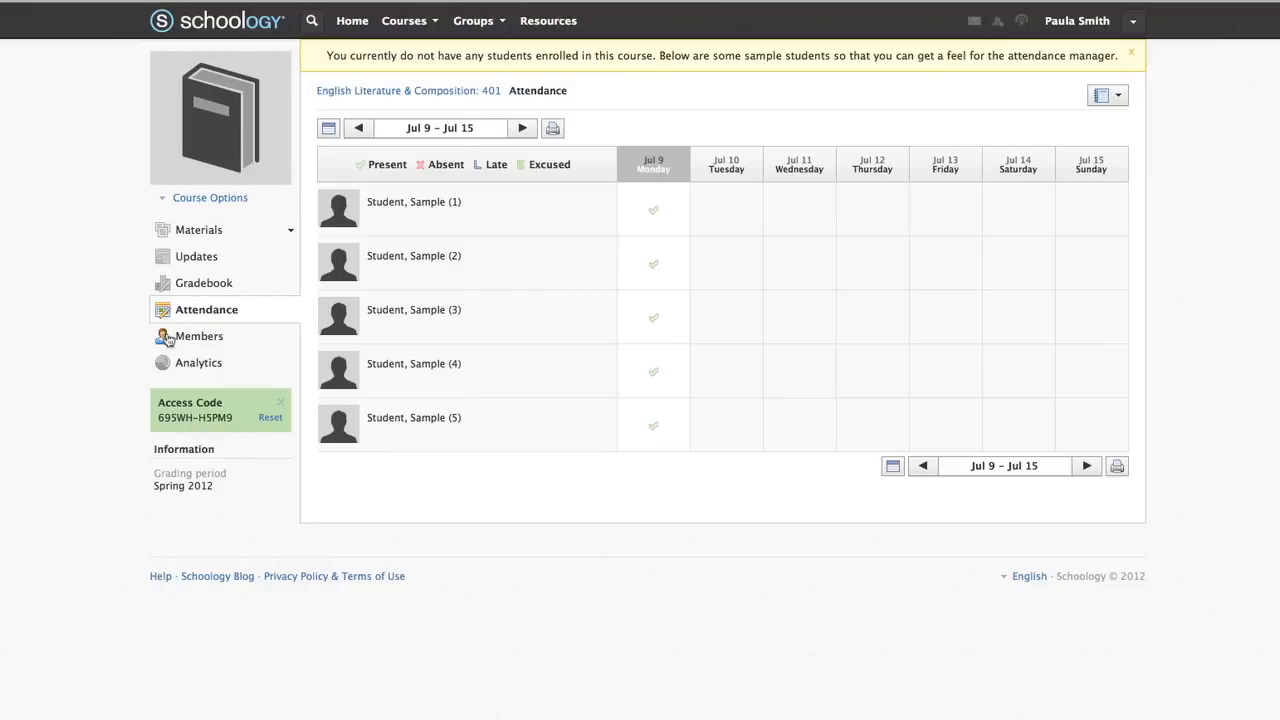
Check the course members list, return to the empty Materials, and preview the Add Materials types
left_click(168, 340)
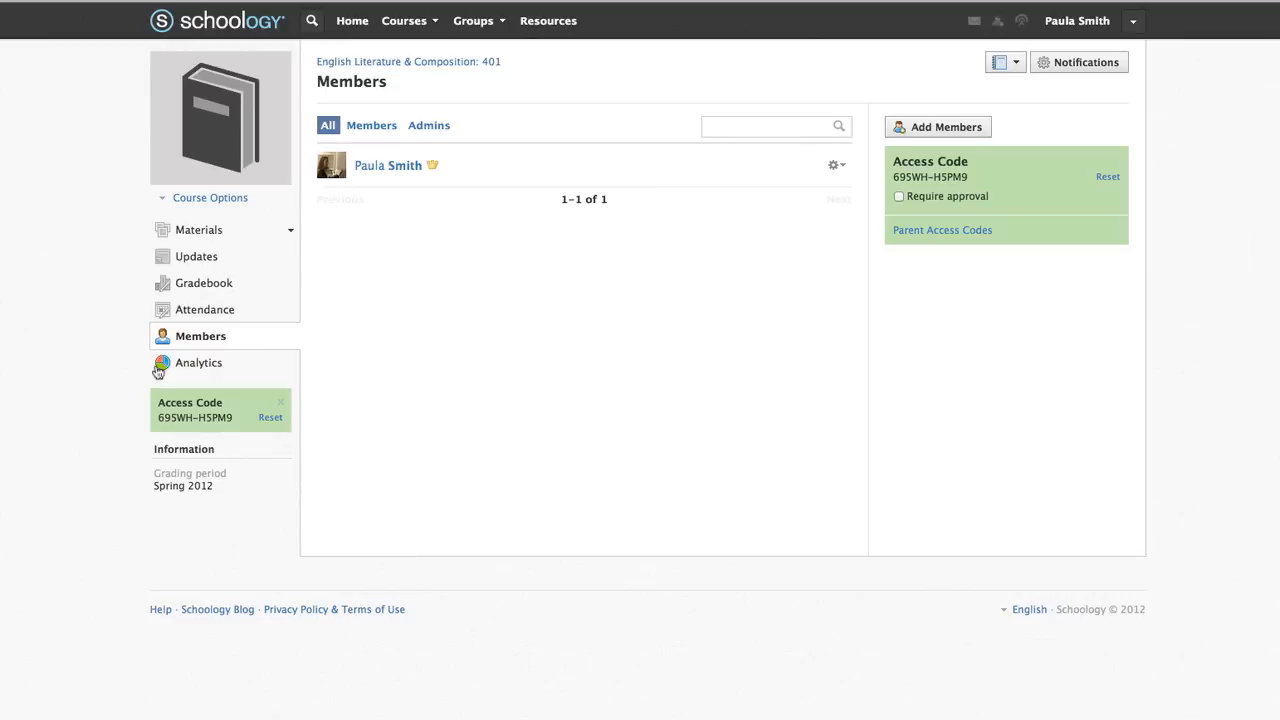
left_click(159, 237)
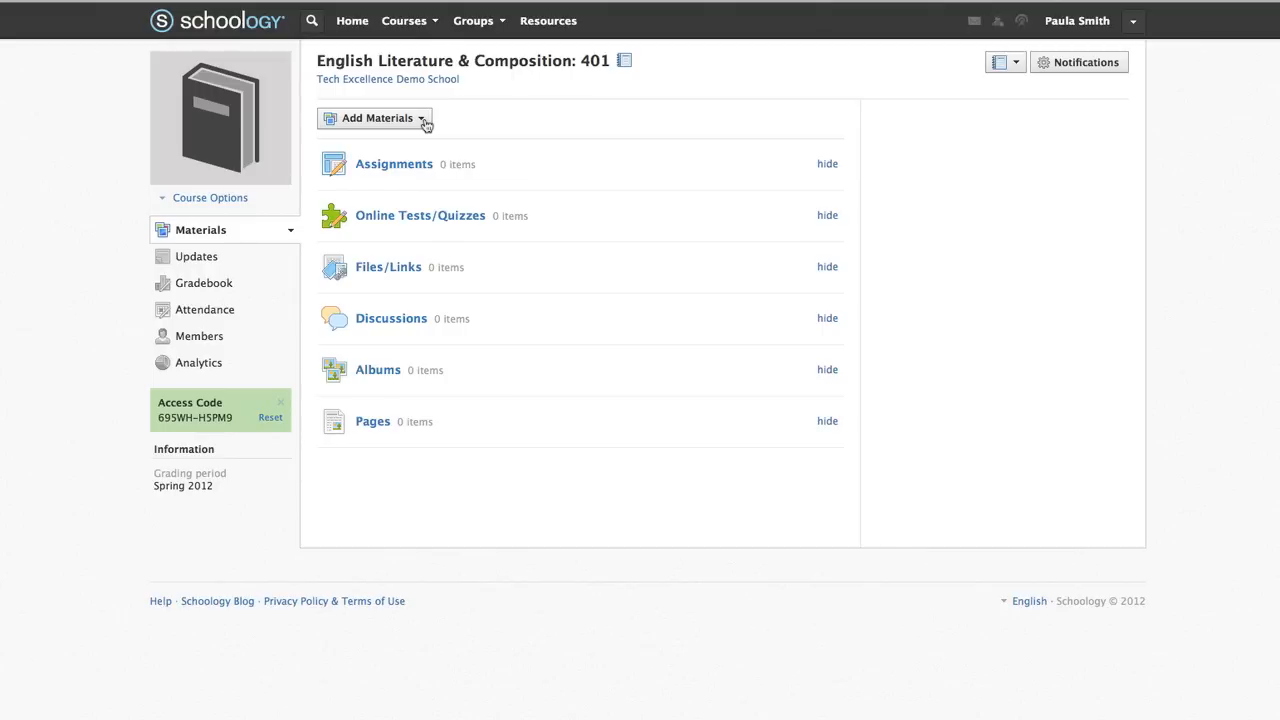
left_click(424, 120)
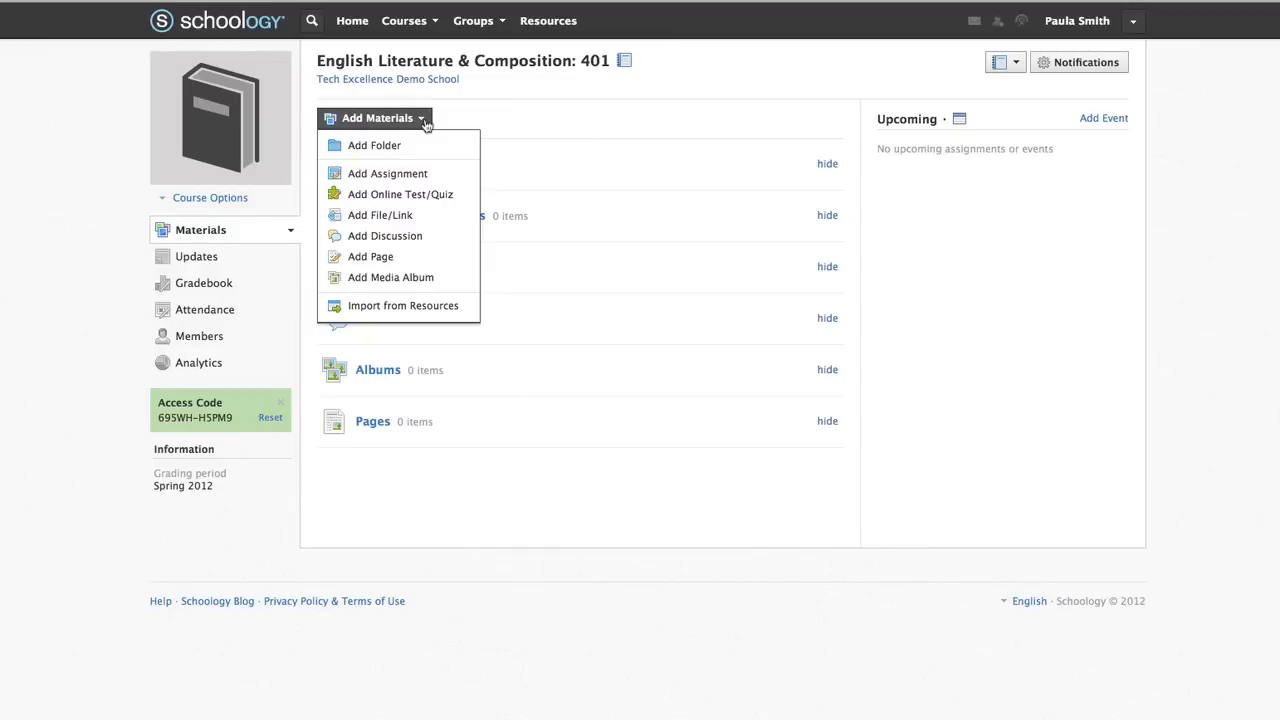
left_click(491, 106)
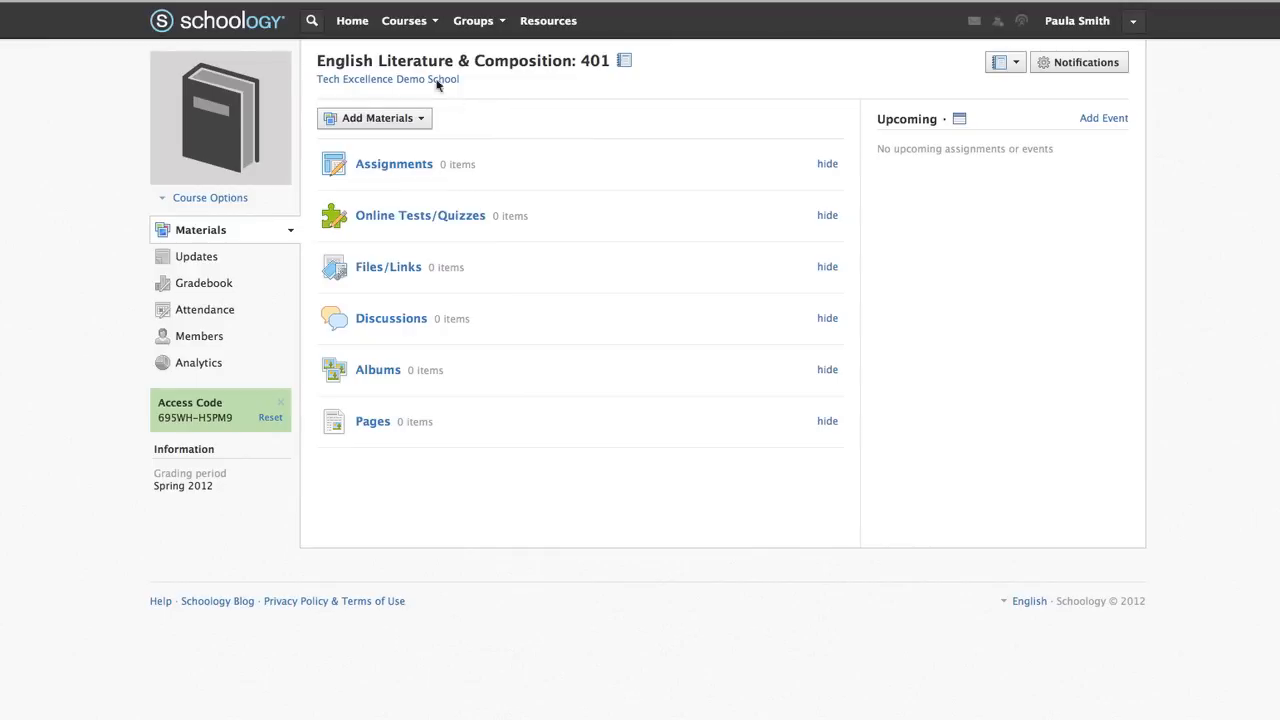
left_click(426, 24)
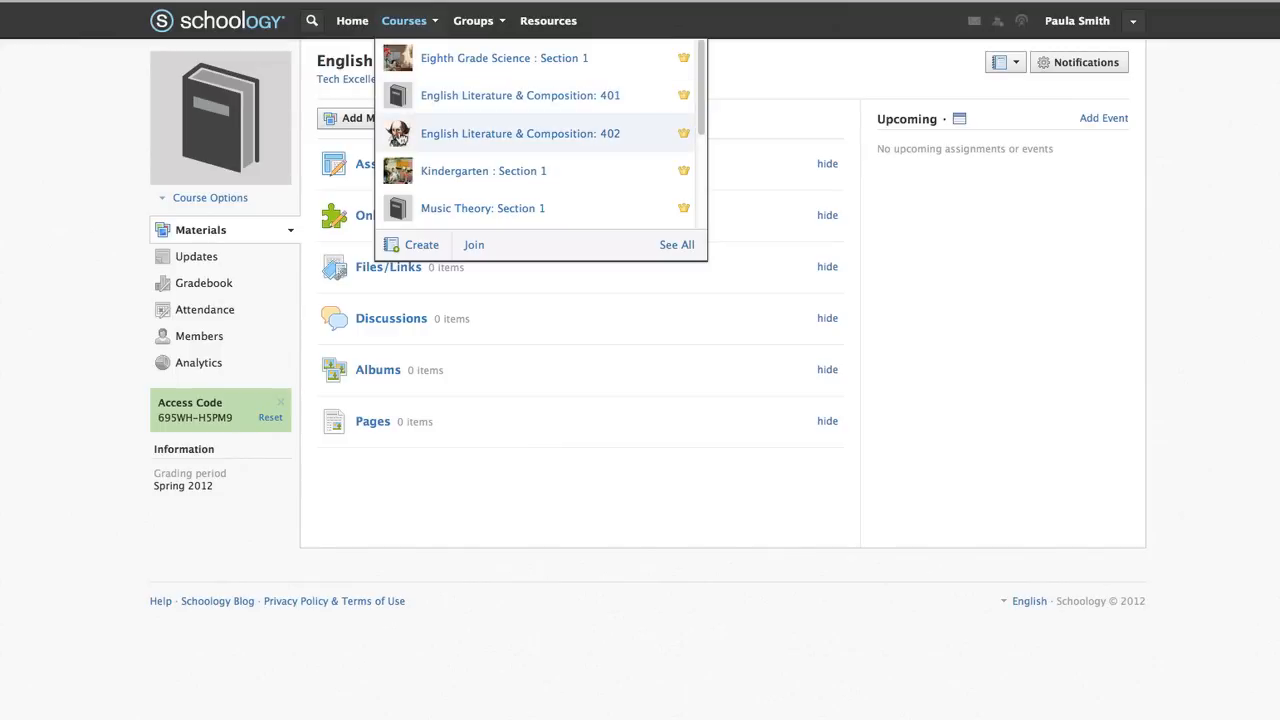
Open the 402 course and drill into Semester 1 Readings > Novel: Catcher in the Rye > J.D. Salinger Background
left_click(398, 137)
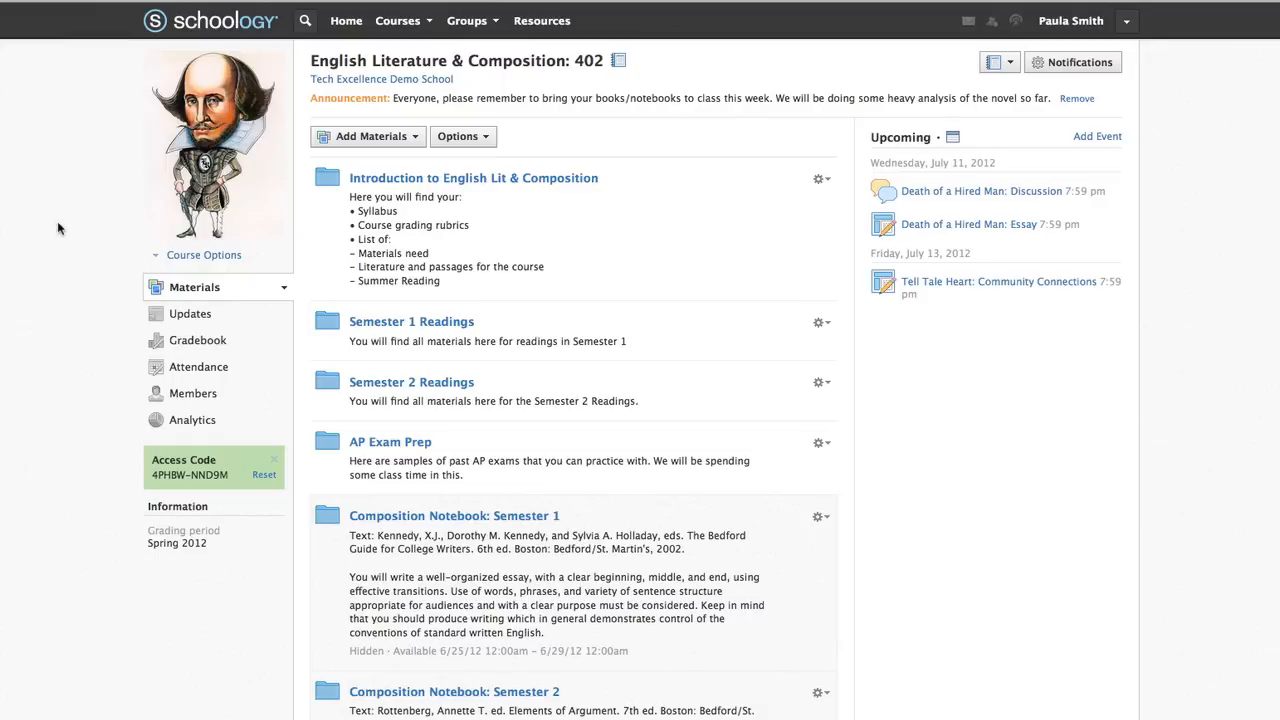
scroll(57, 228, "down", 5)
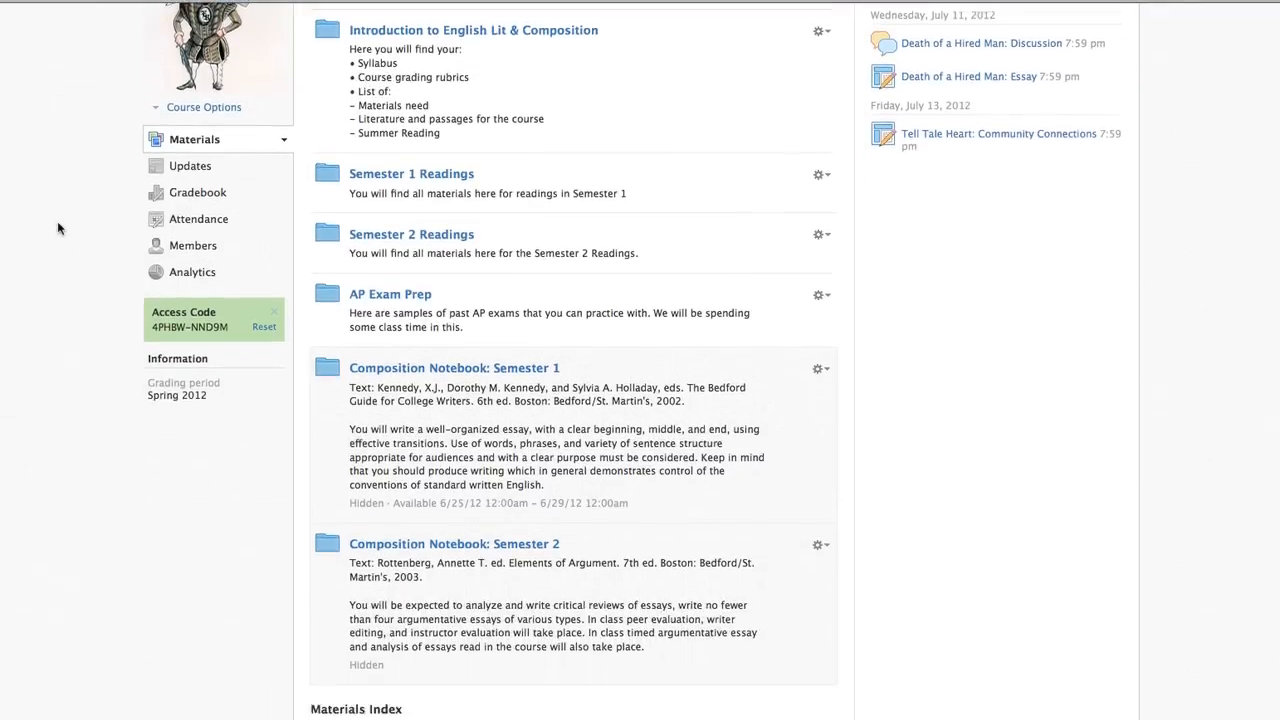
scroll(57, 228, "down", 2)
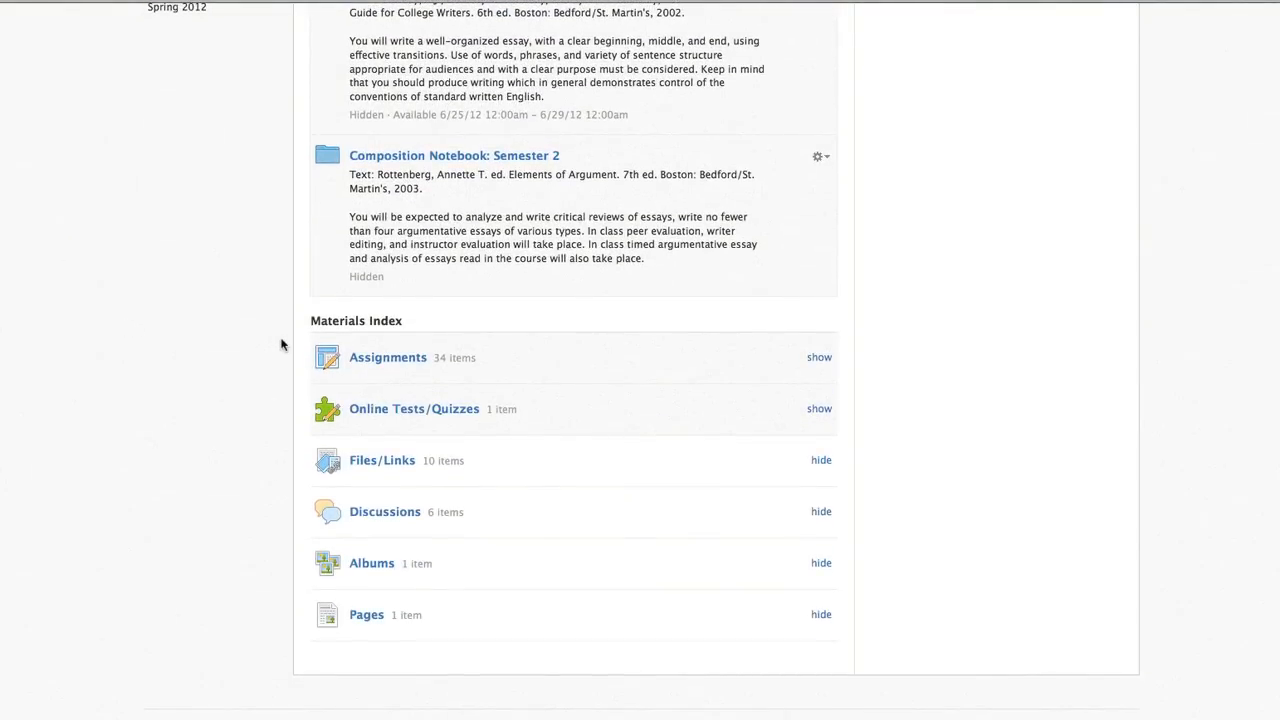
scroll(281, 345, "up", 6)
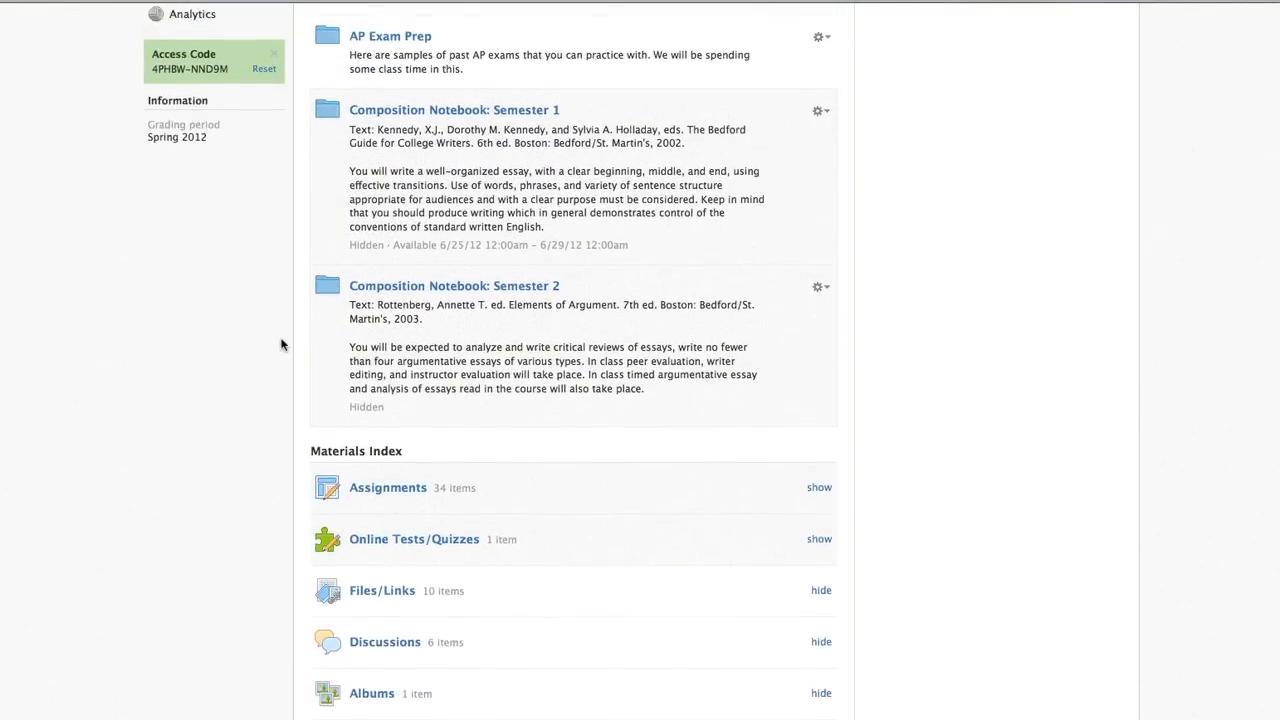
scroll(281, 345, "up", 1)
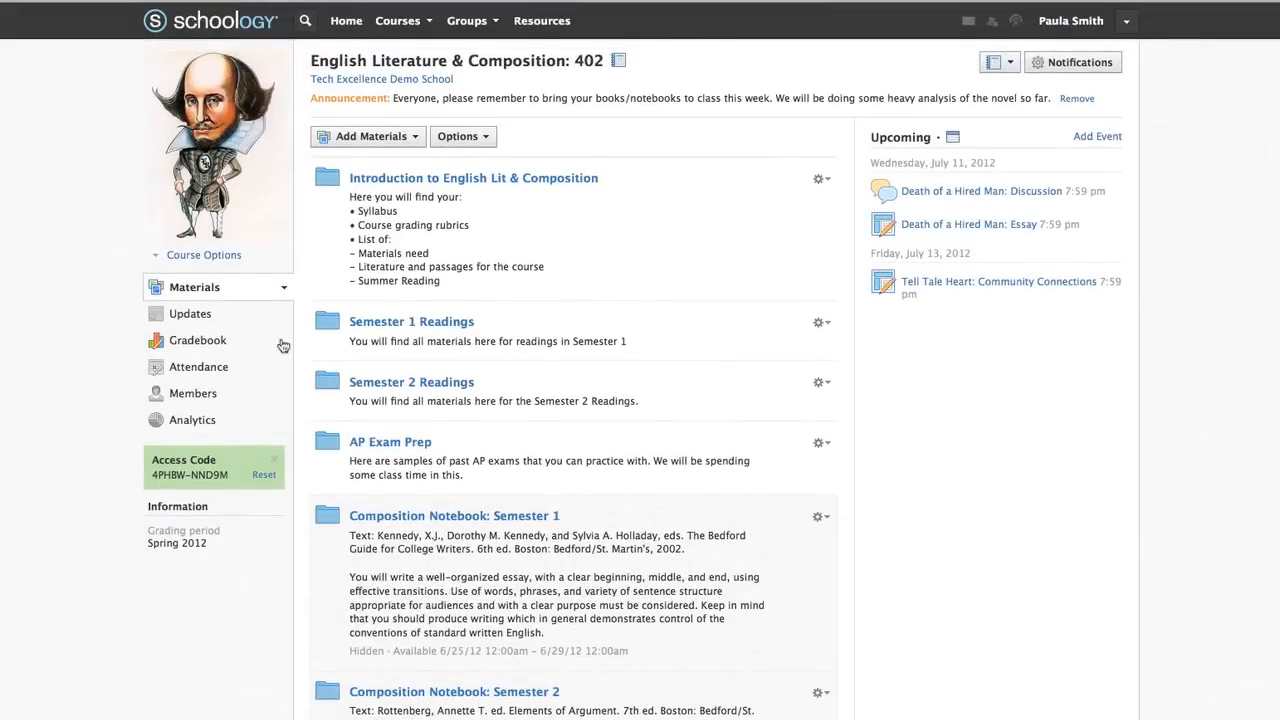
left_click(389, 324)
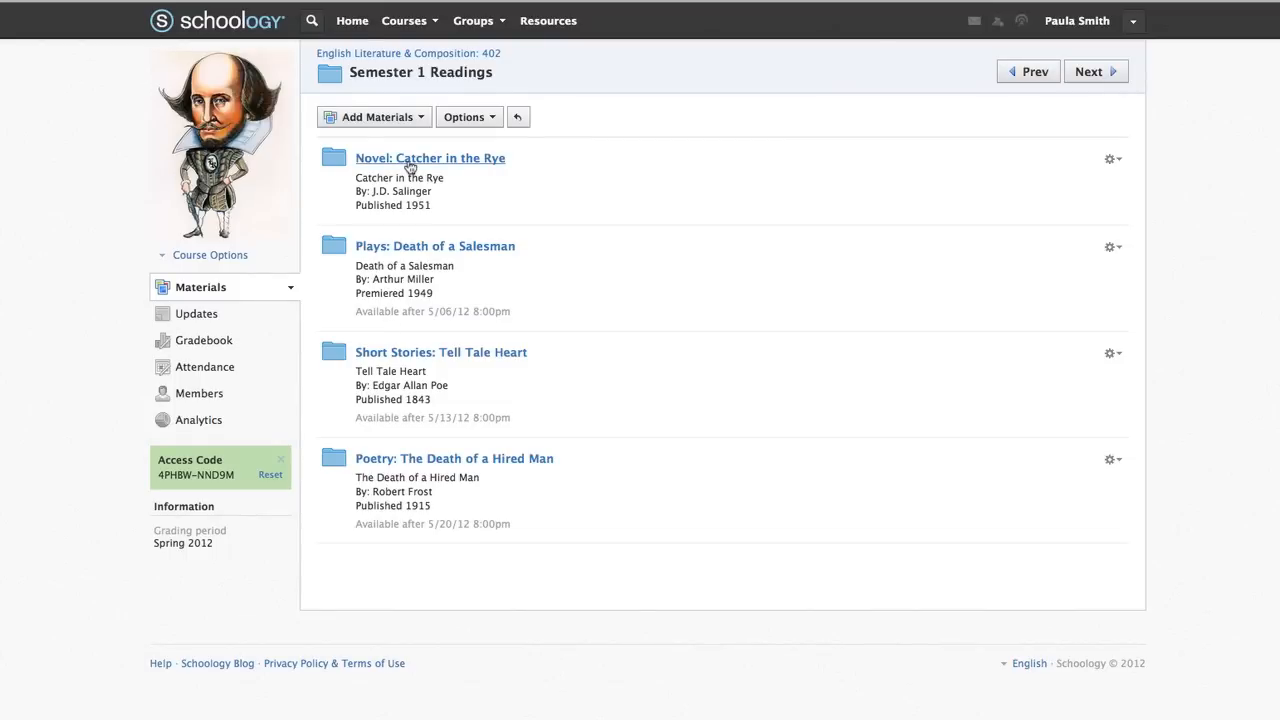
left_click(409, 162)
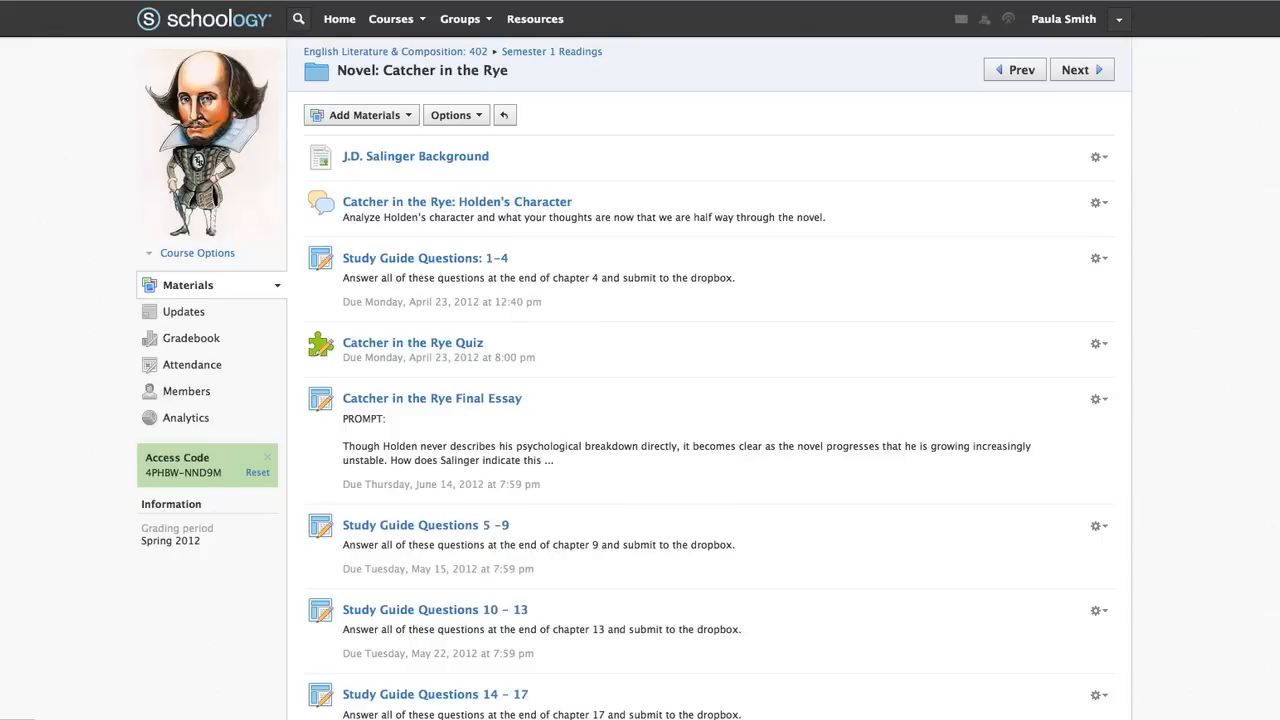
left_click(441, 163)
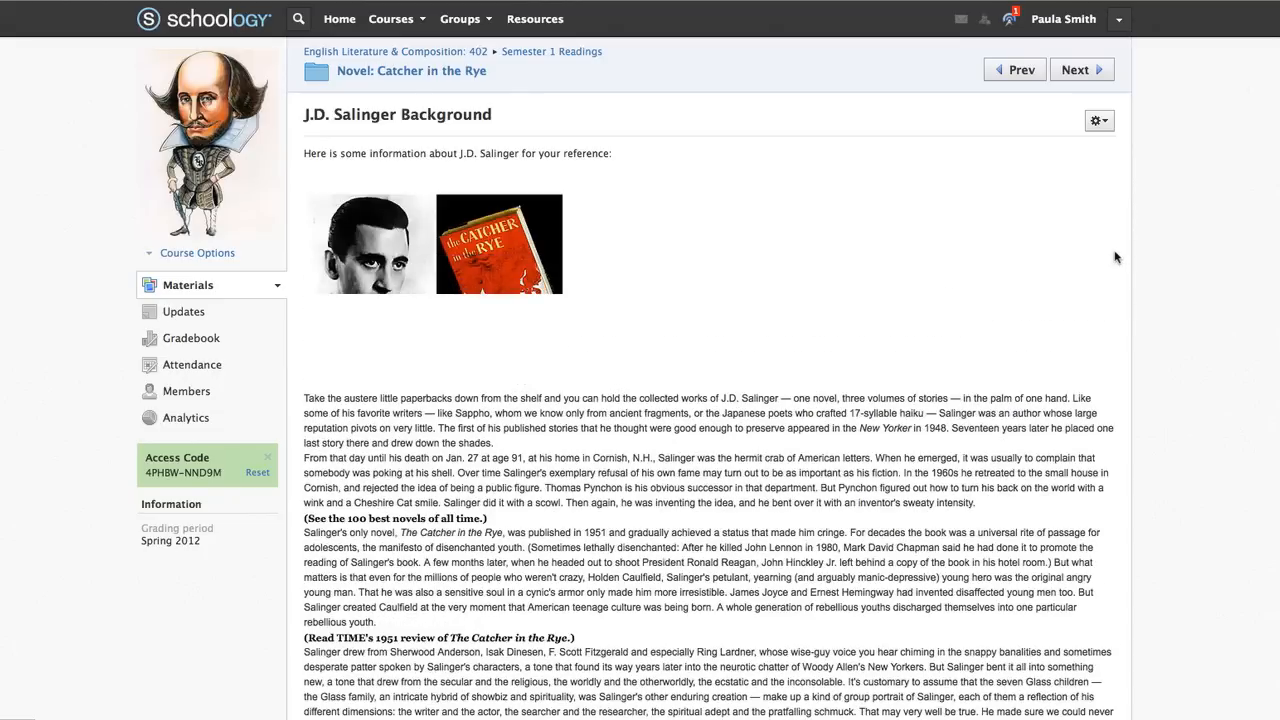
Open the Salinger page editor, view More Options, cancel without saving, and go to the next item
left_click(1104, 130)
left_click(1094, 147)
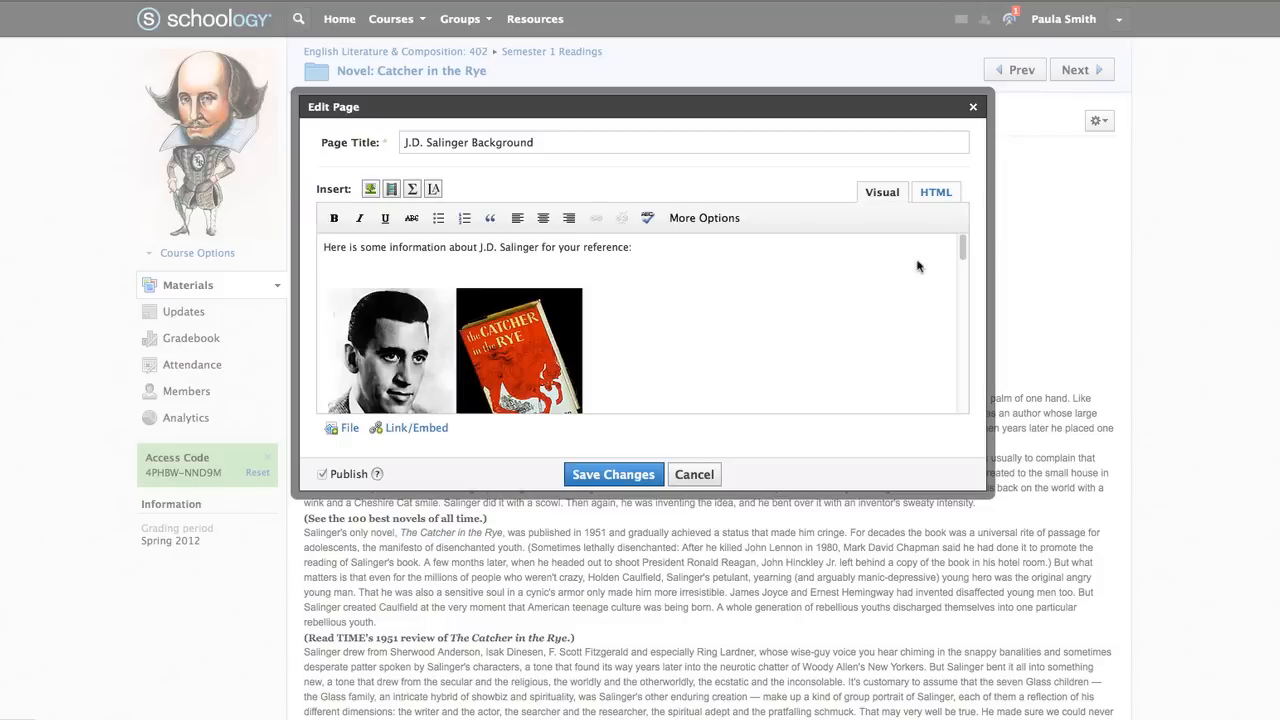
left_click(718, 222)
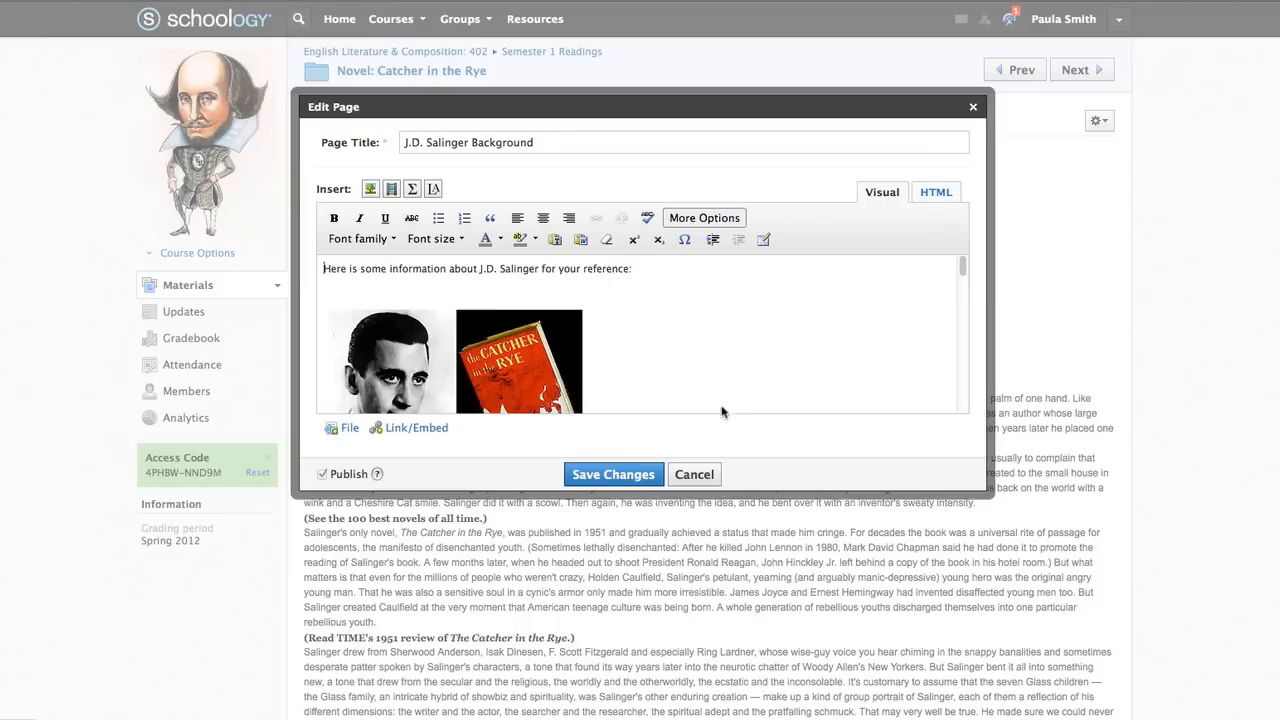
left_click(706, 476)
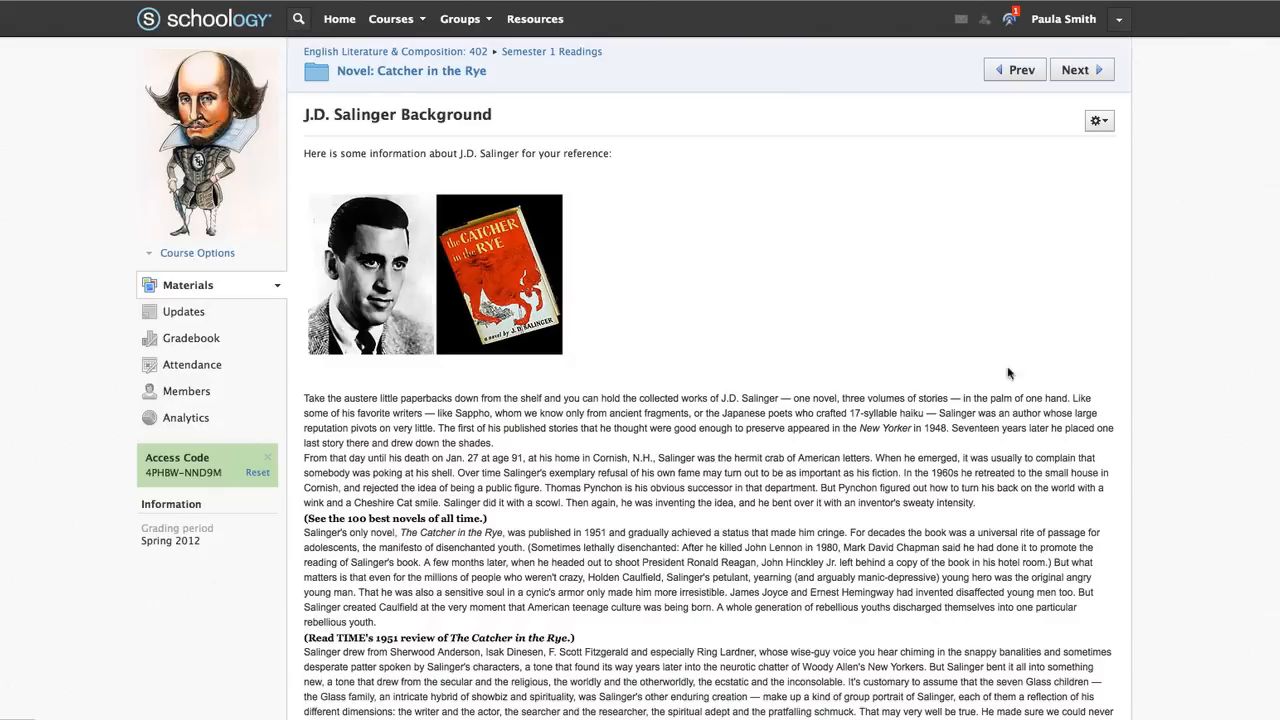
left_click(1096, 70)
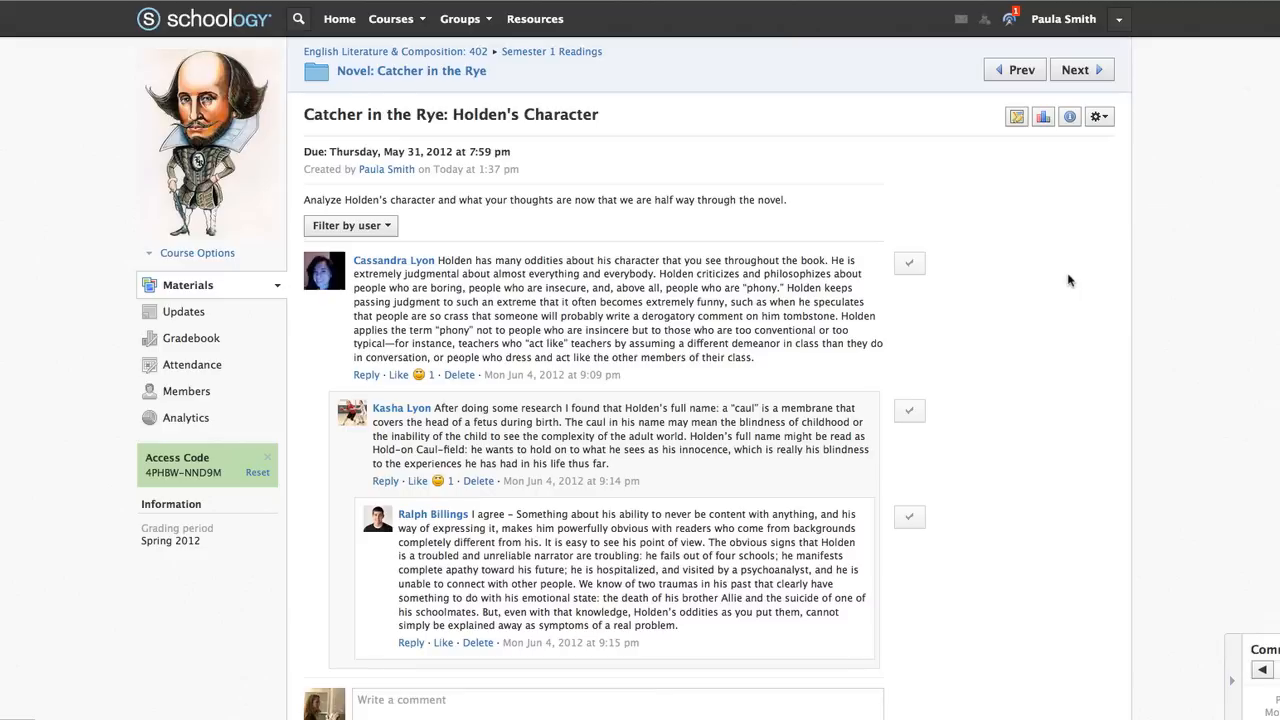
Toggle Enable Grading off and back on in the discussion settings and save the changes
left_click(1100, 118)
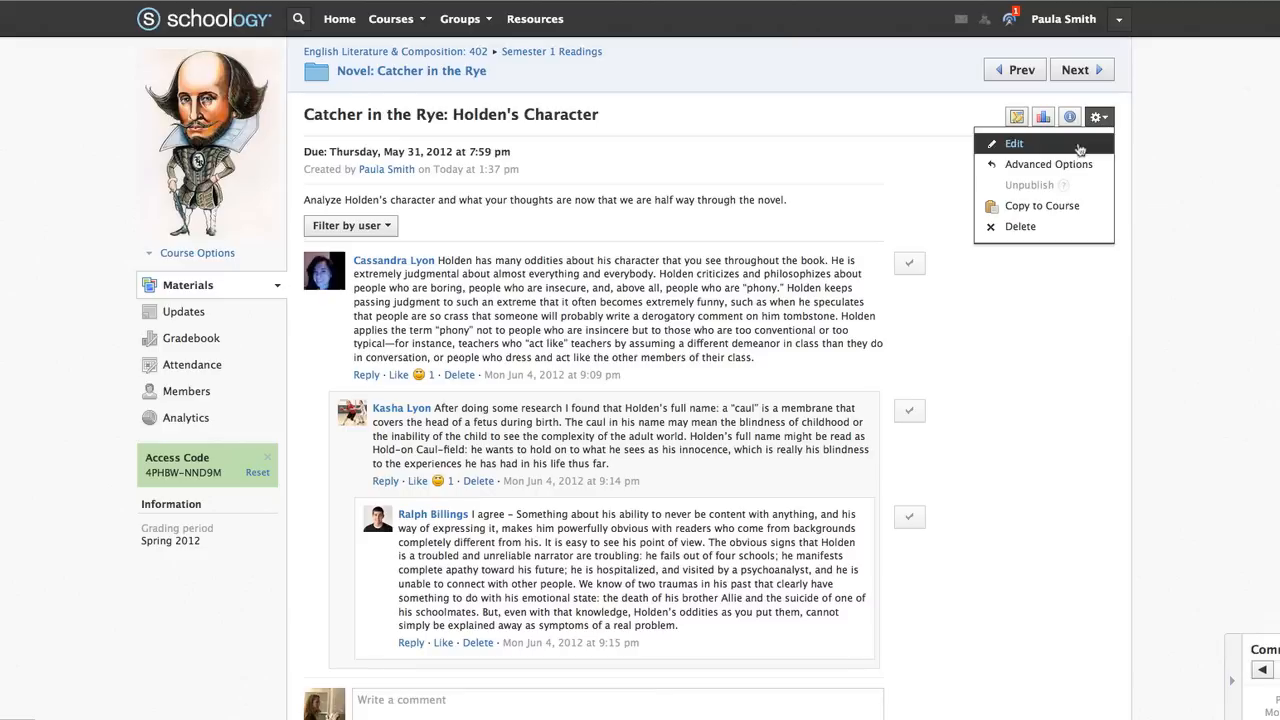
left_click(1076, 145)
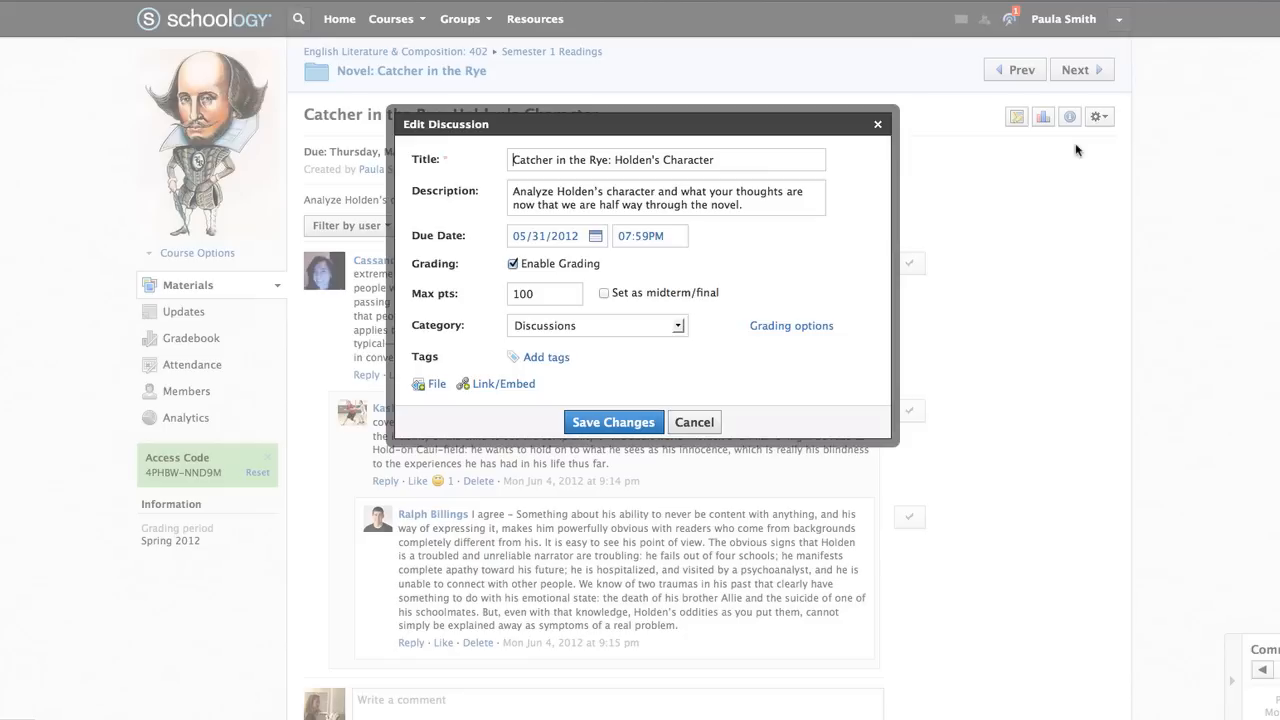
left_click(515, 266)
left_click(514, 281)
left_click(614, 422)
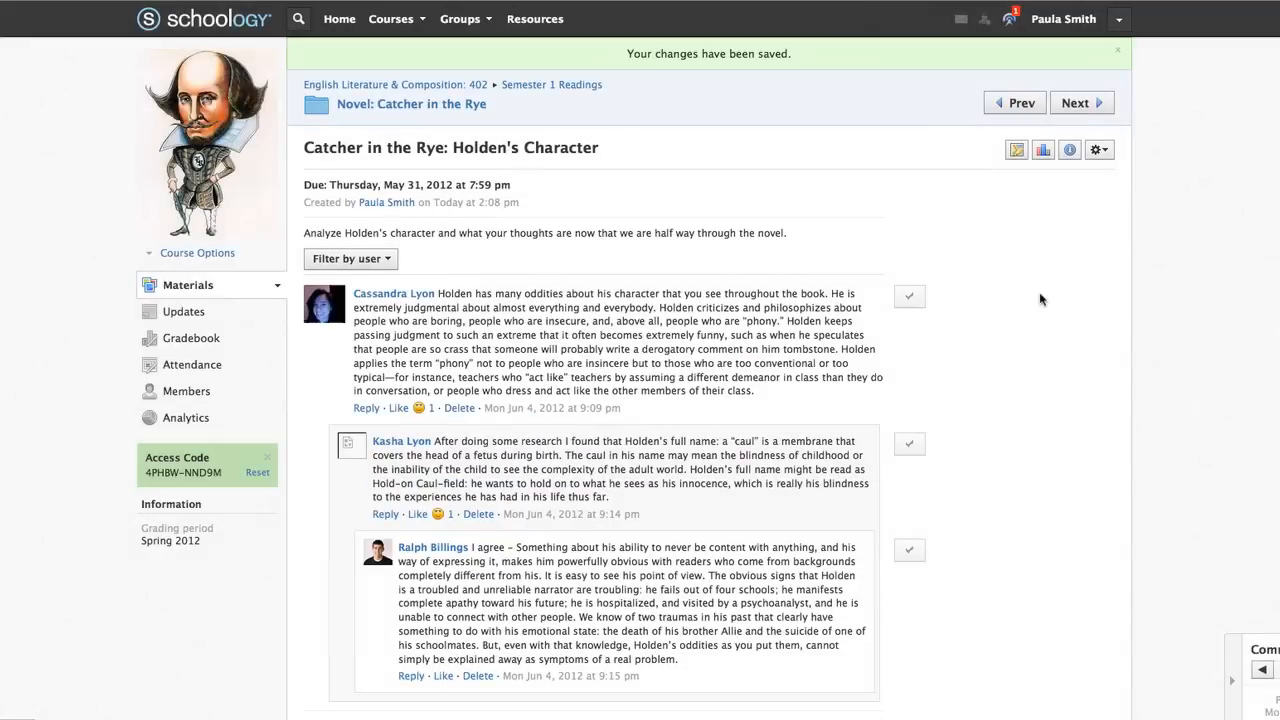
Open and cancel a post's grade entry, then filter posts by one student and clear it
left_click(911, 303)
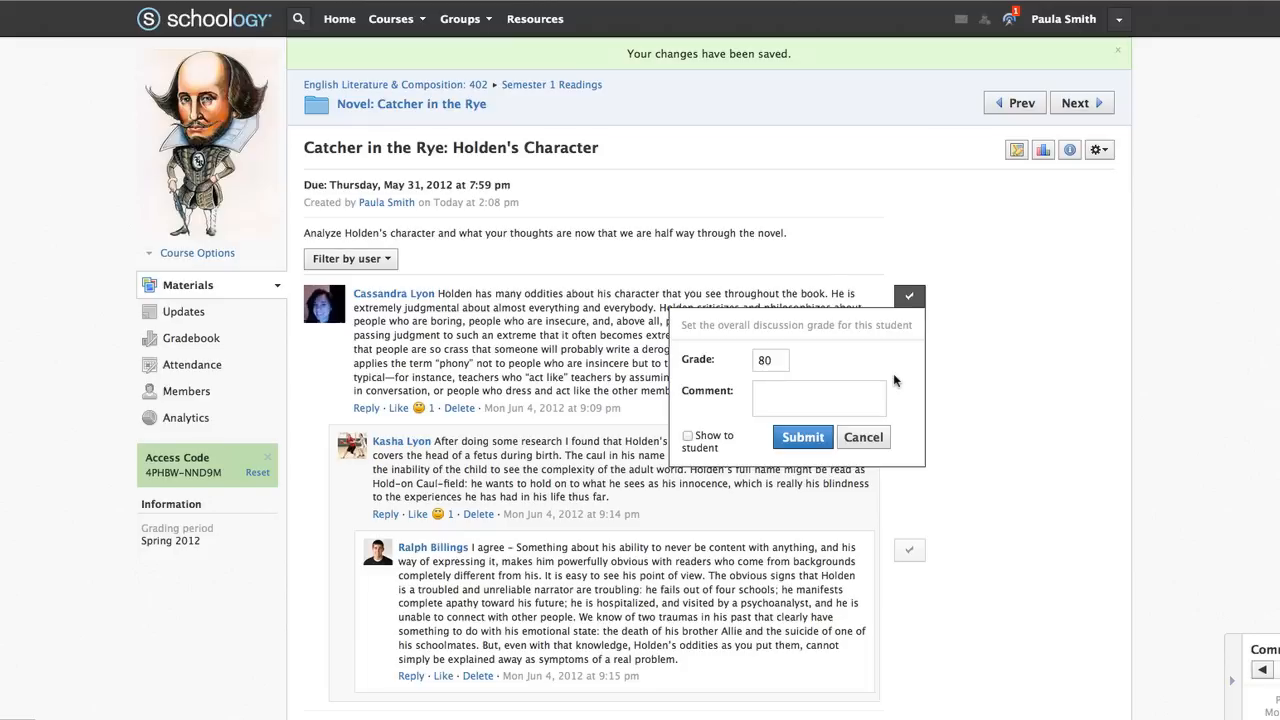
left_click(865, 438)
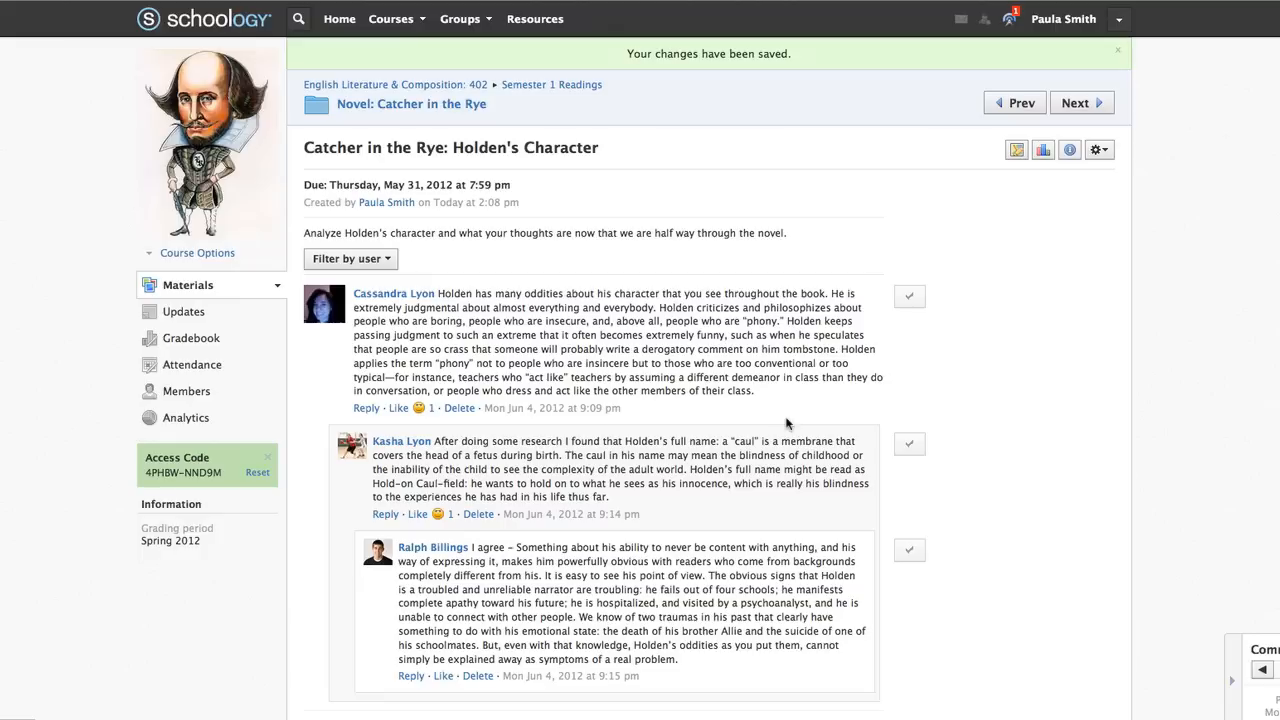
left_click(389, 261)
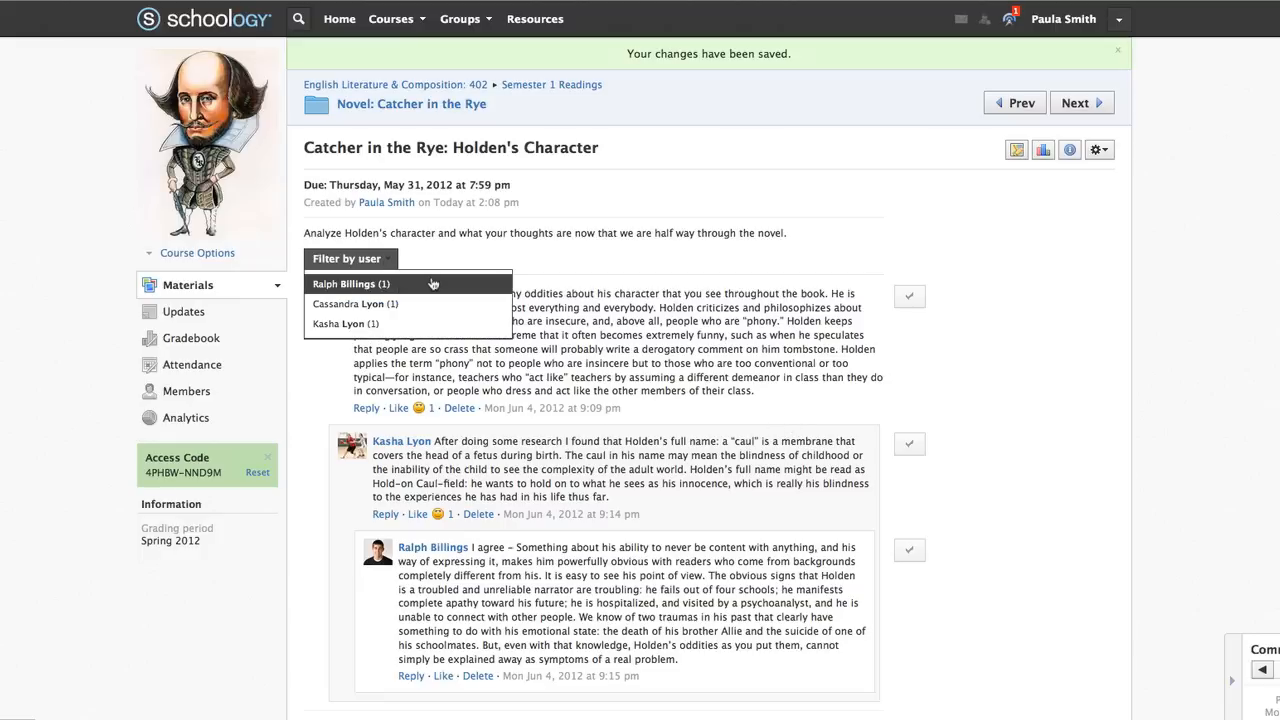
left_click(432, 284)
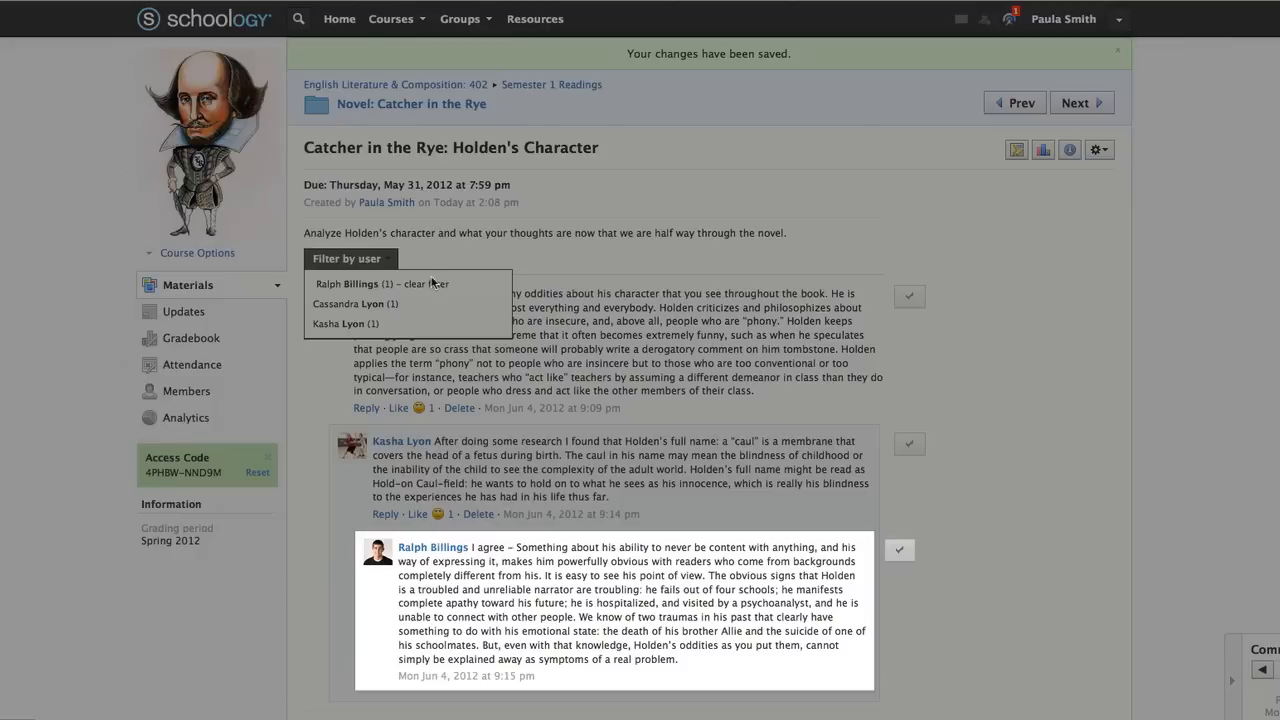
left_click(935, 637)
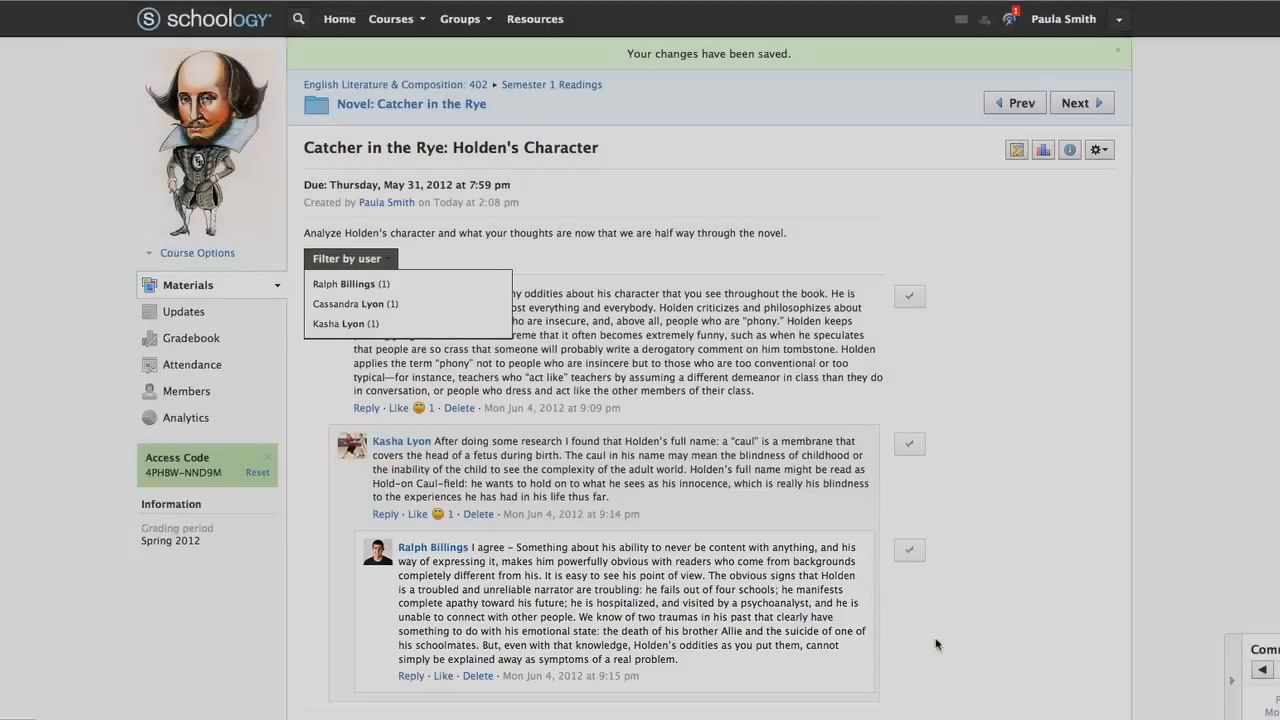
left_click(364, 266)
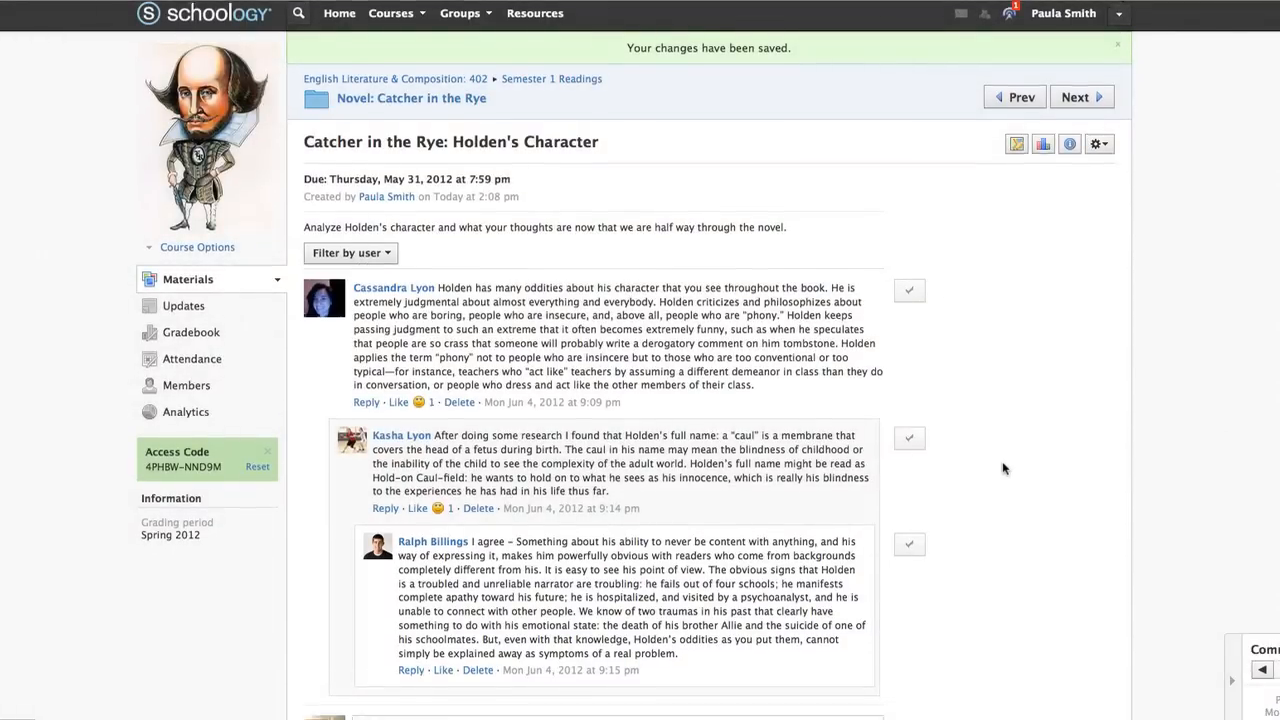
Open a reply box beneath the last discussion post
scroll(1004, 468, "down", 3)
left_click(618, 631)
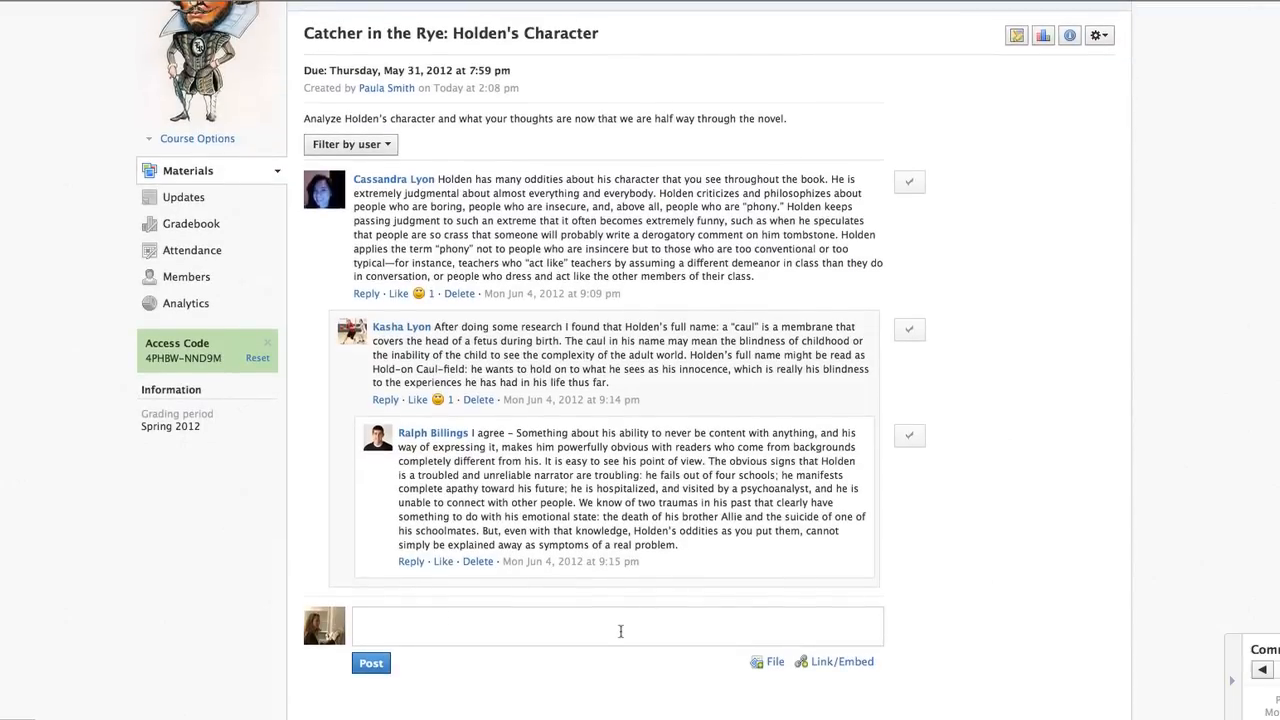
left_click(413, 564)
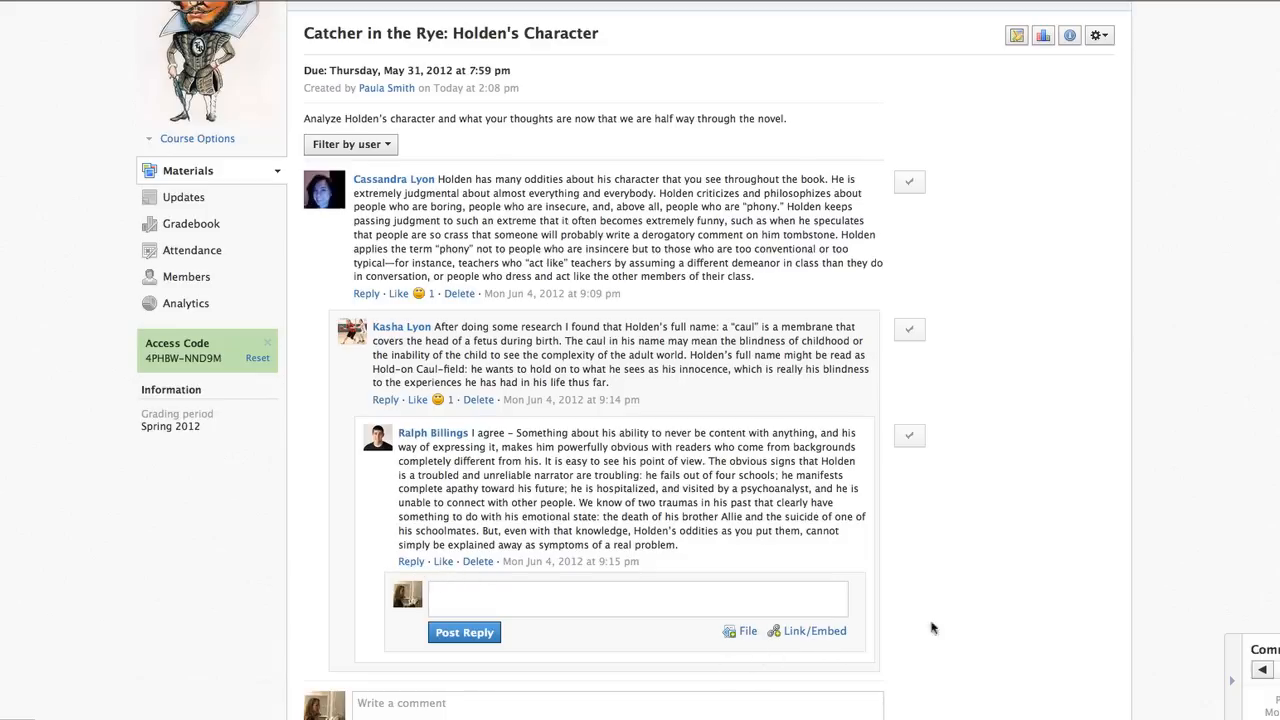
Step back through the comment timeline to comment 6 of 10, then go to Study Guide Questions: 1-4
left_click(1111, 657)
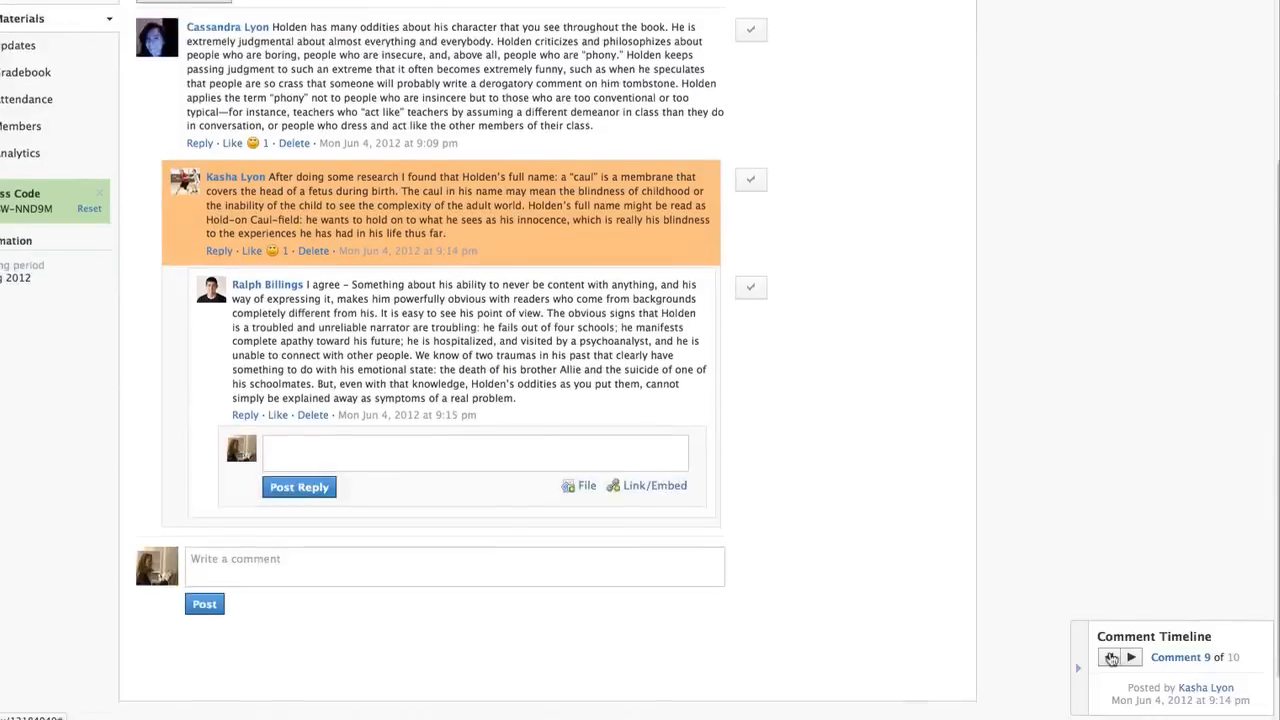
left_click(1111, 657)
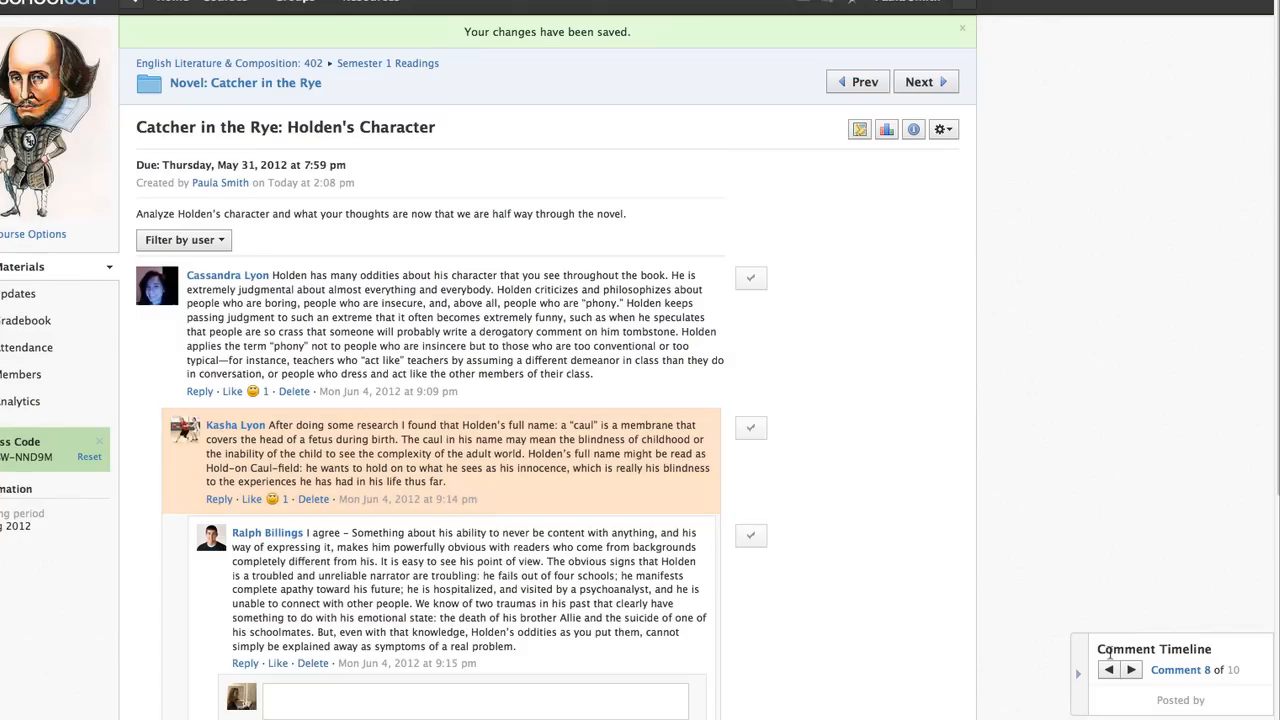
left_click(1108, 666)
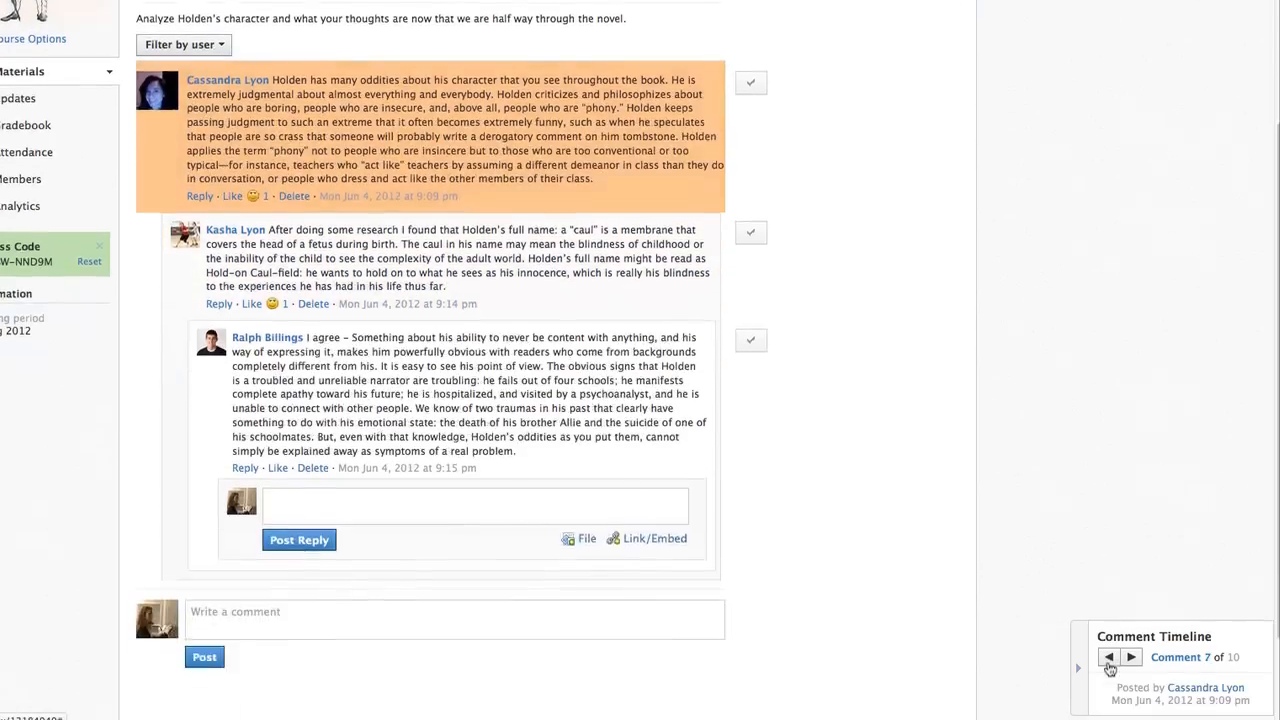
left_click(1109, 659)
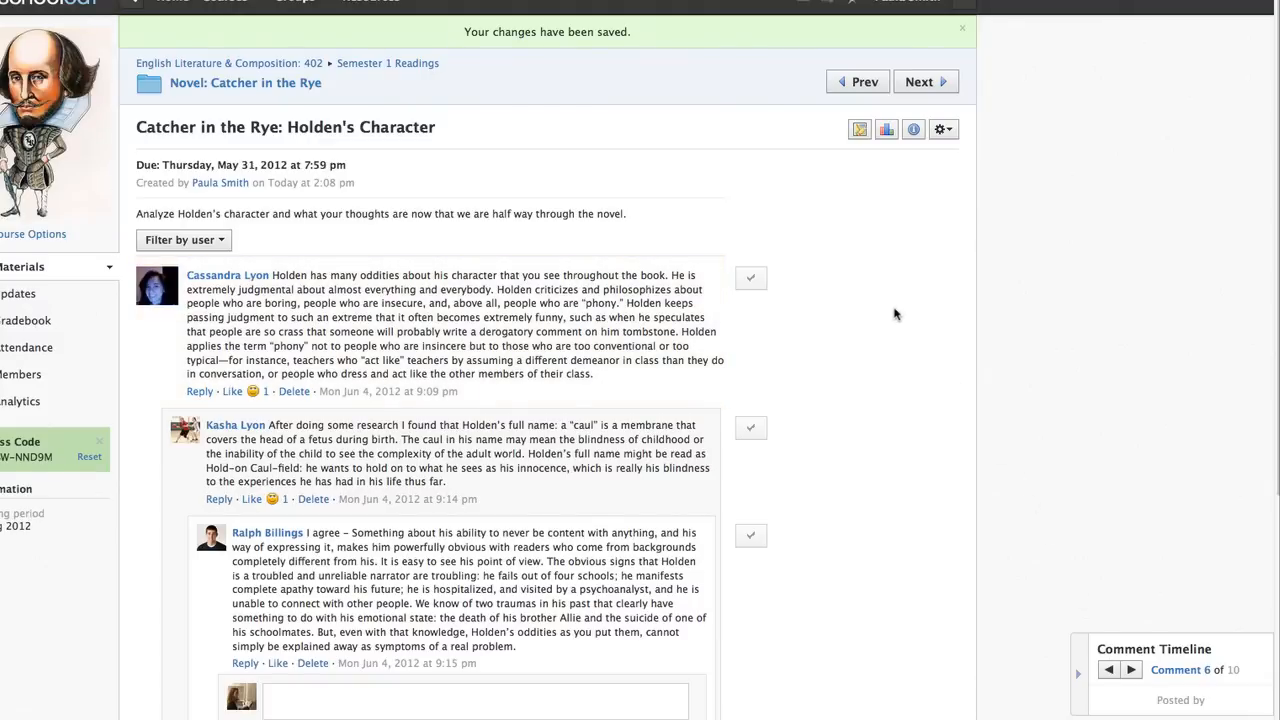
left_click(929, 85)
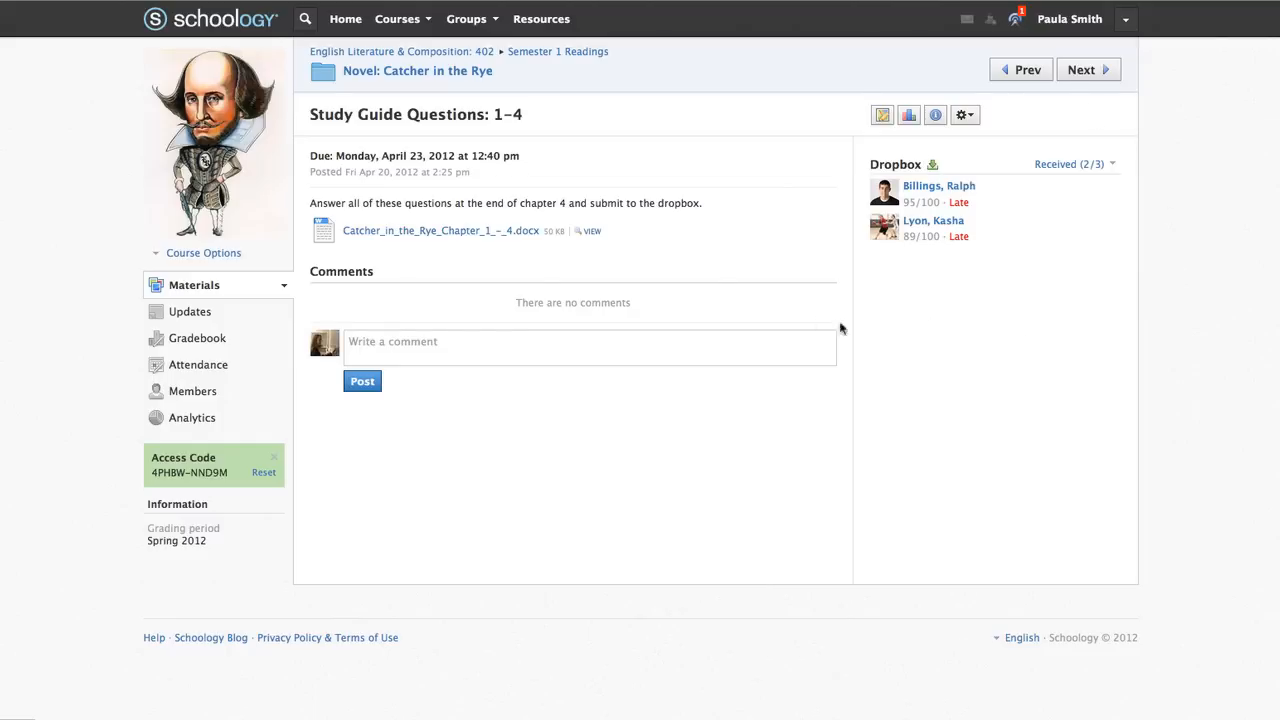
Toggle the assignment's Enable Dropbox setting in its edit settings and save the changes
left_click(694, 353)
left_click(973, 119)
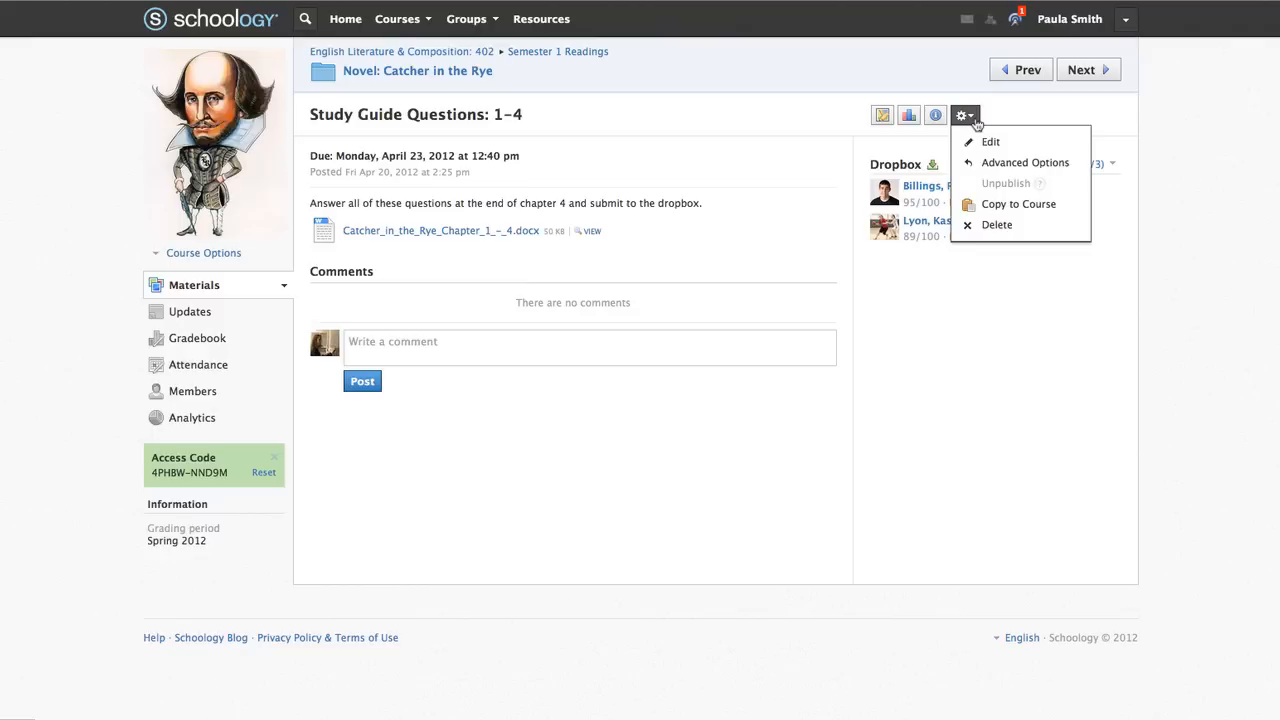
left_click(989, 142)
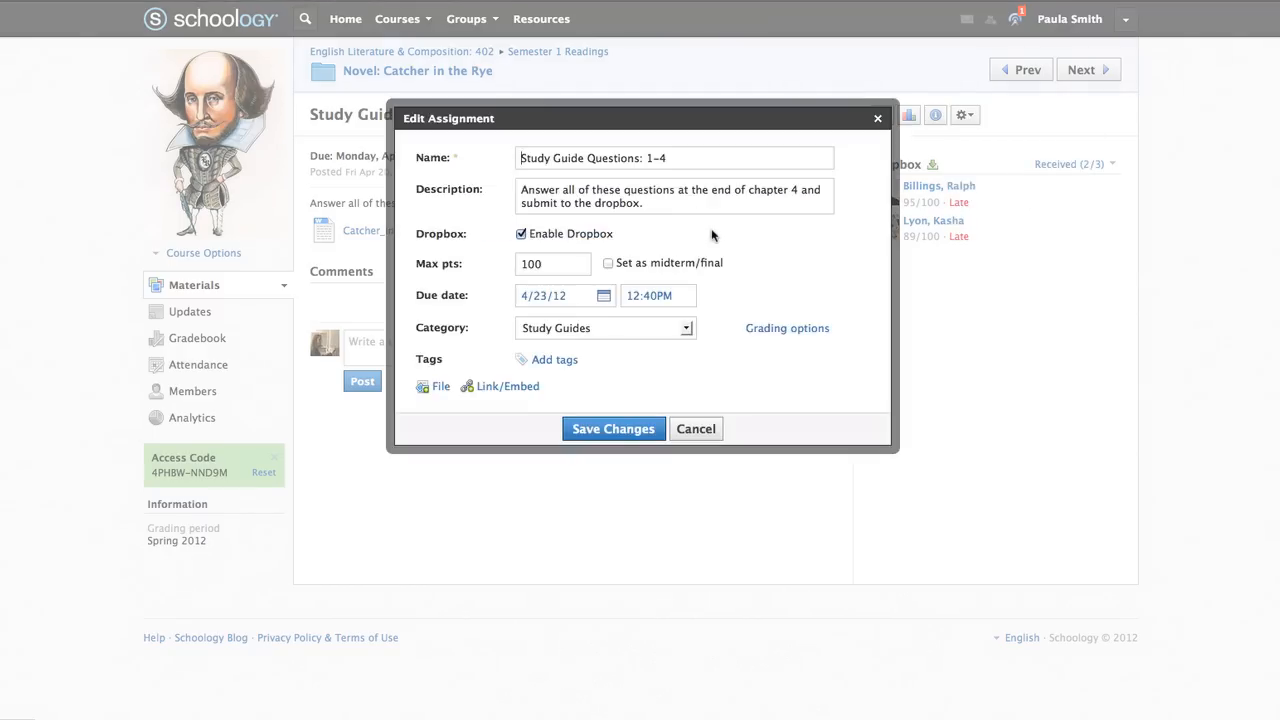
left_click(521, 234)
left_click(613, 429)
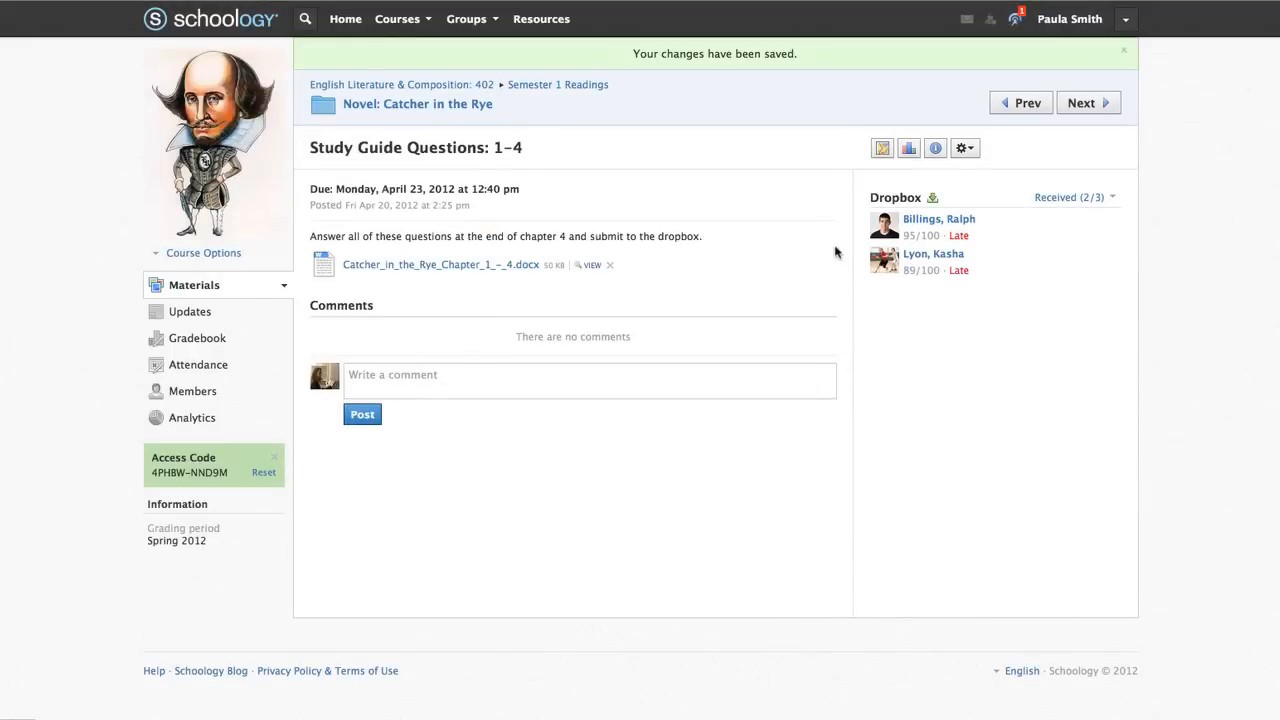
Glance at the submission filter, then open the first student's late dropbox submission
left_click(1113, 198)
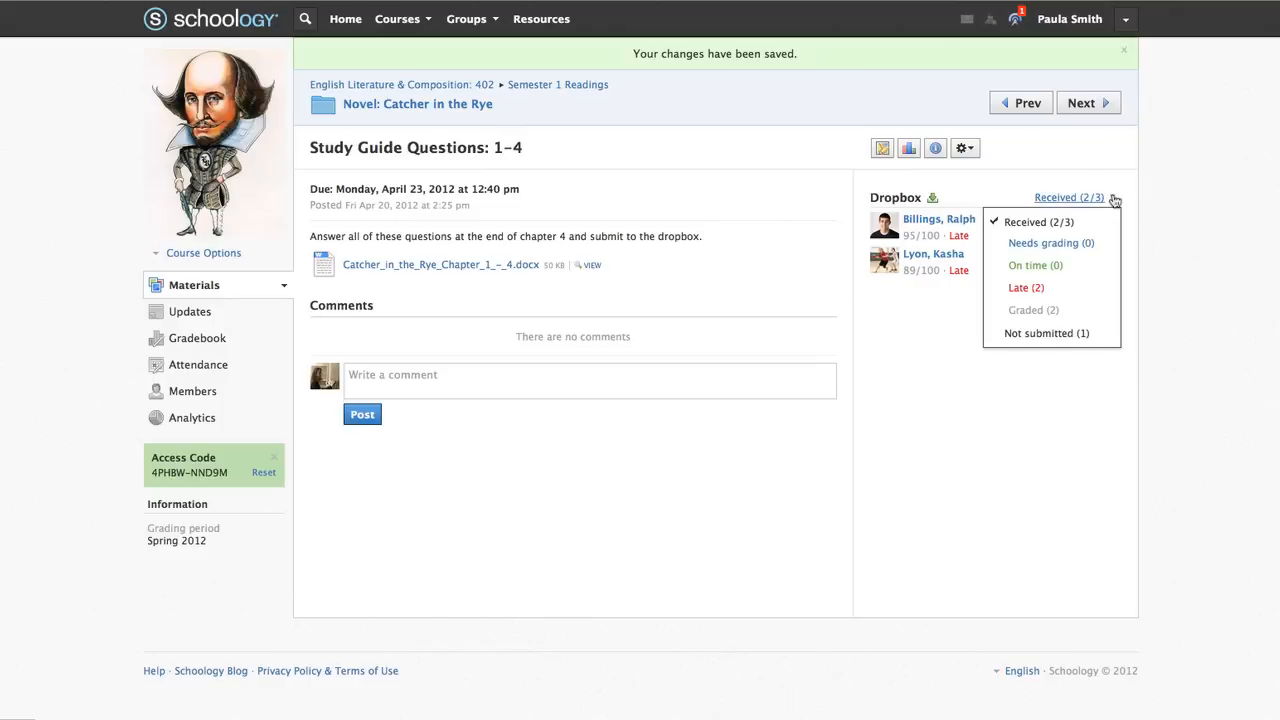
left_click(1157, 201)
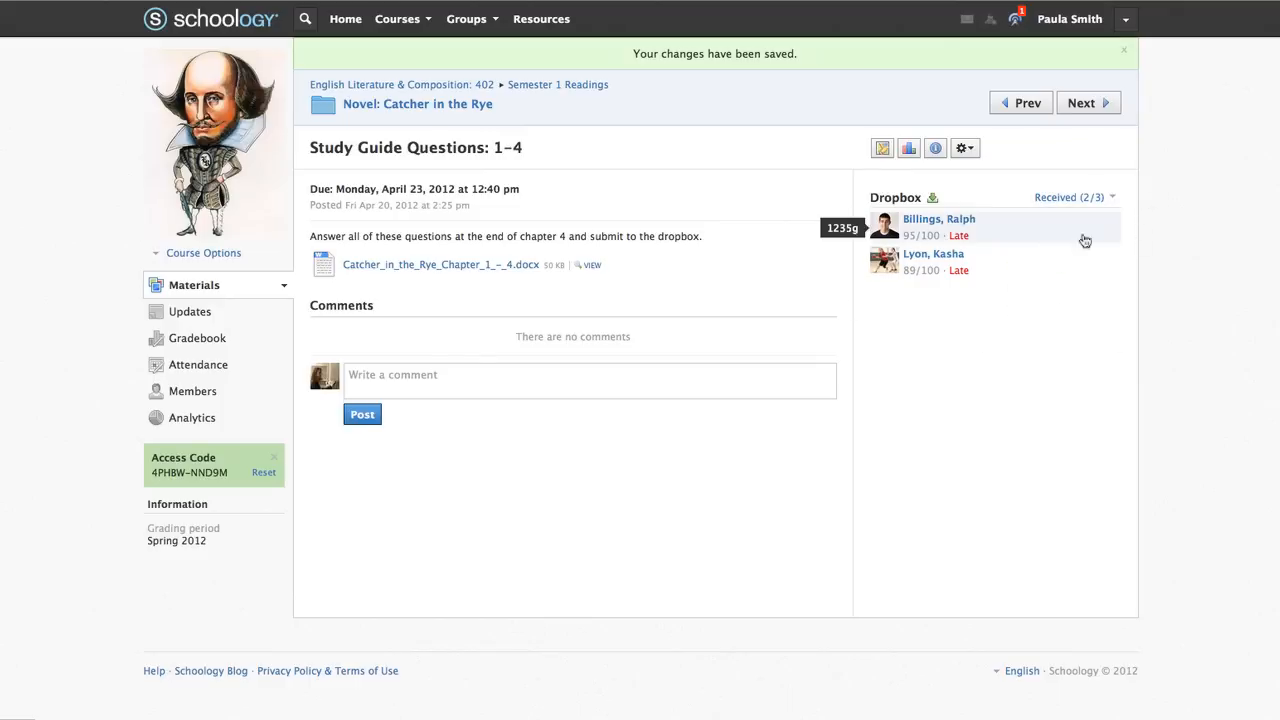
left_click(951, 233)
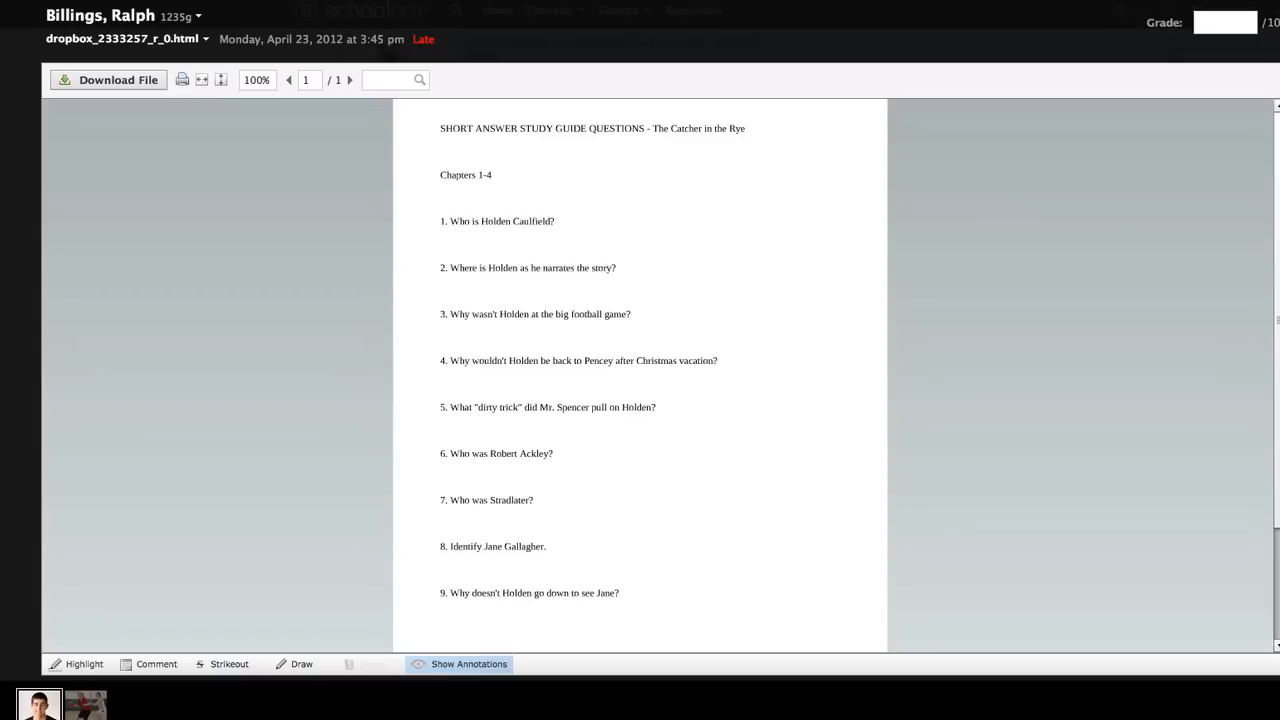
Strike out the submission's heading through question 1
left_click(88, 665)
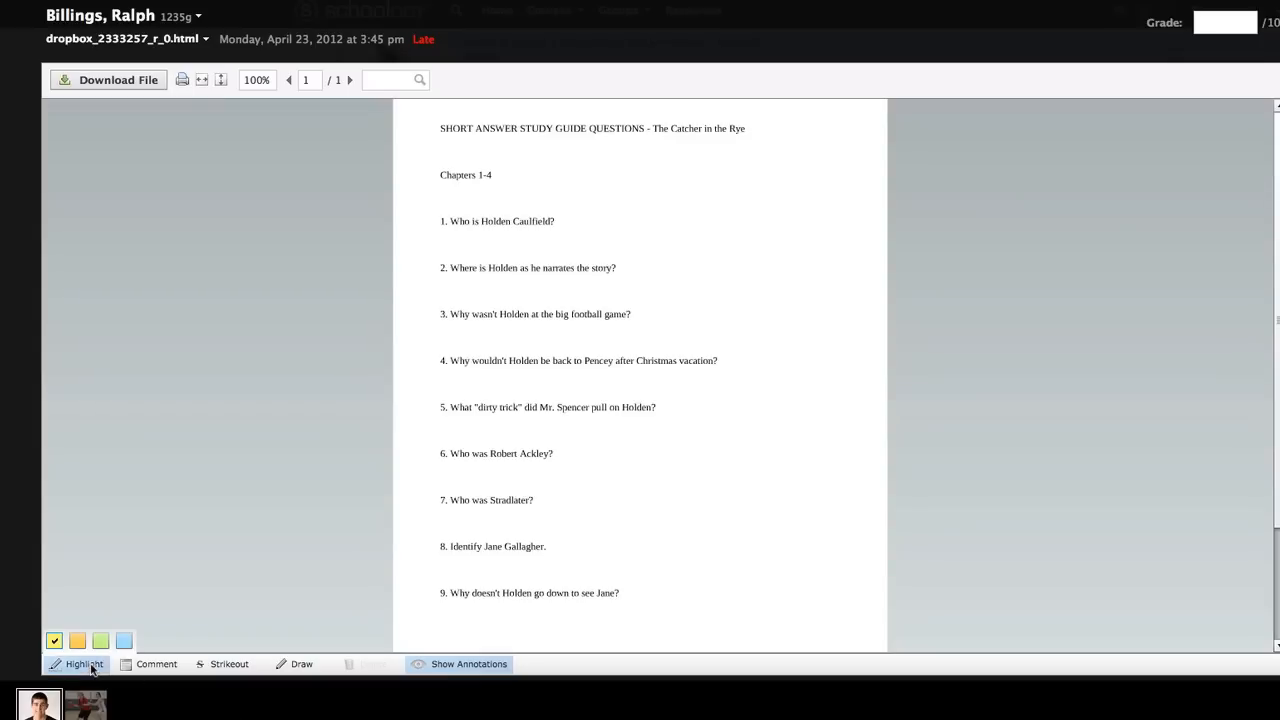
left_click(150, 665)
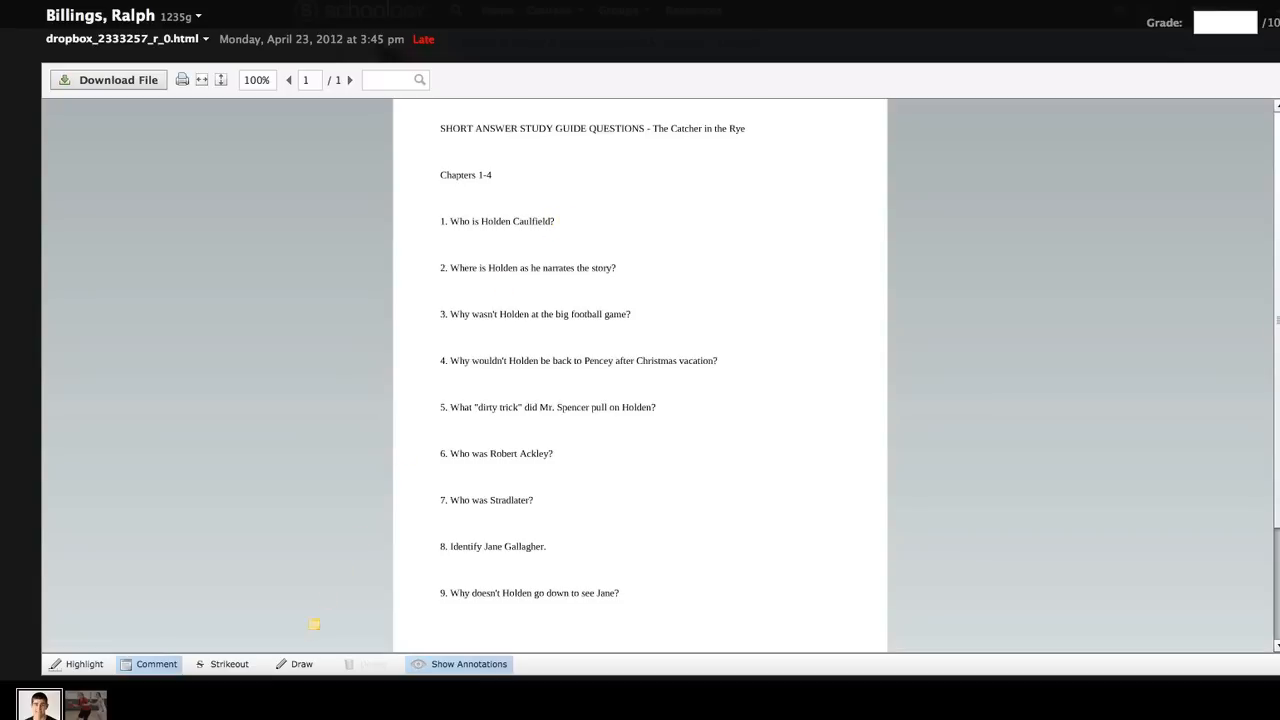
left_click(231, 666)
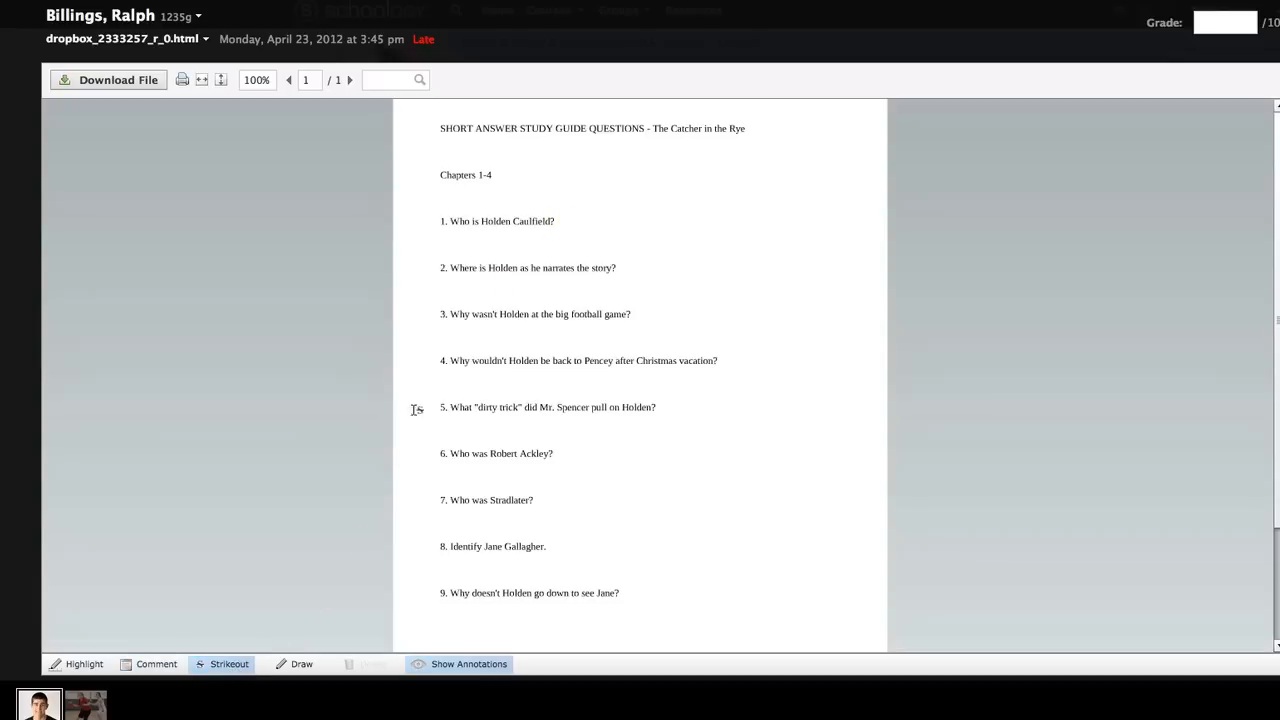
left_click_drag(455, 270, 522, 266)
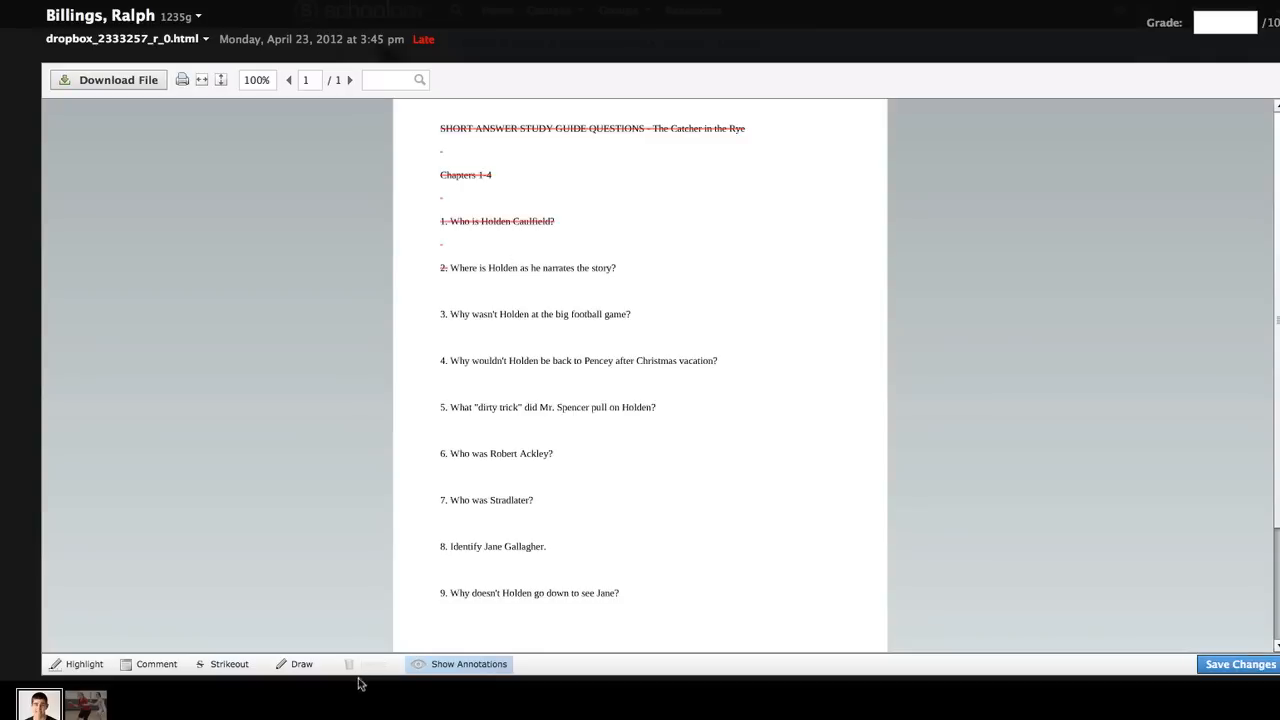
Circle question 3's number in red and save the annotations
left_click(304, 666)
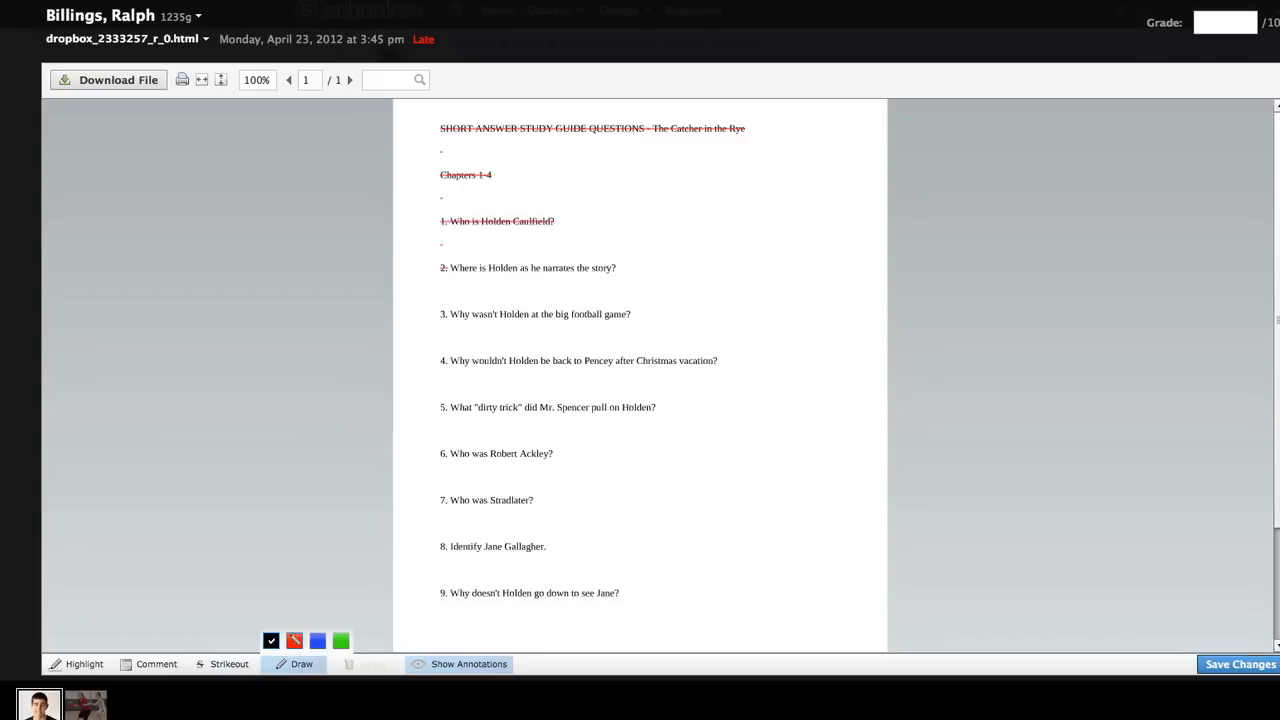
left_click(294, 640)
left_click_drag(443, 316, 449, 318)
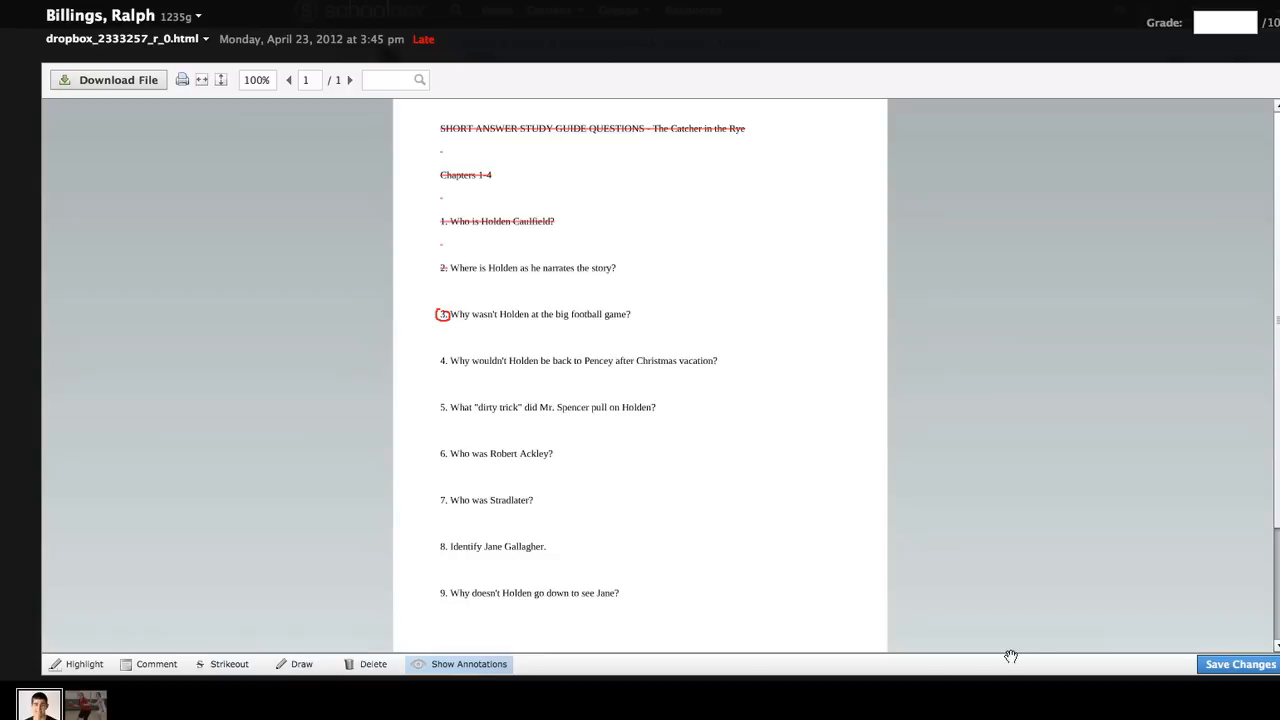
left_click(1222, 668)
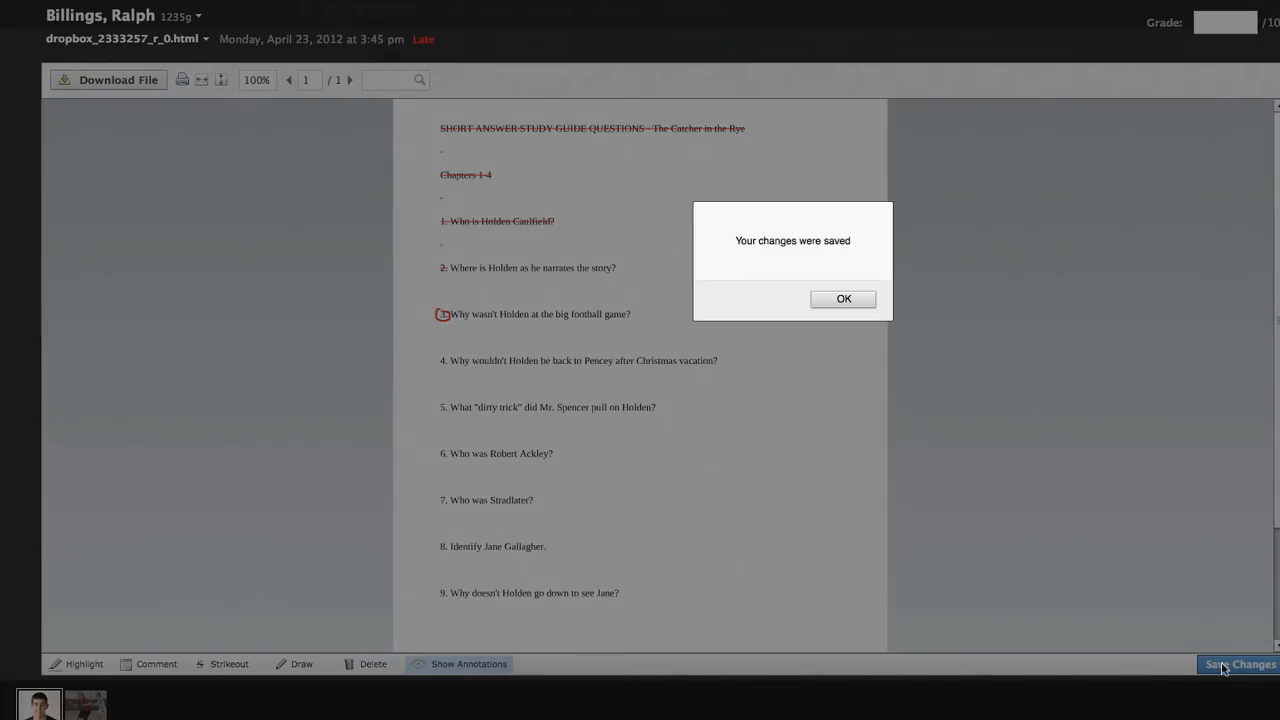
left_click(830, 300)
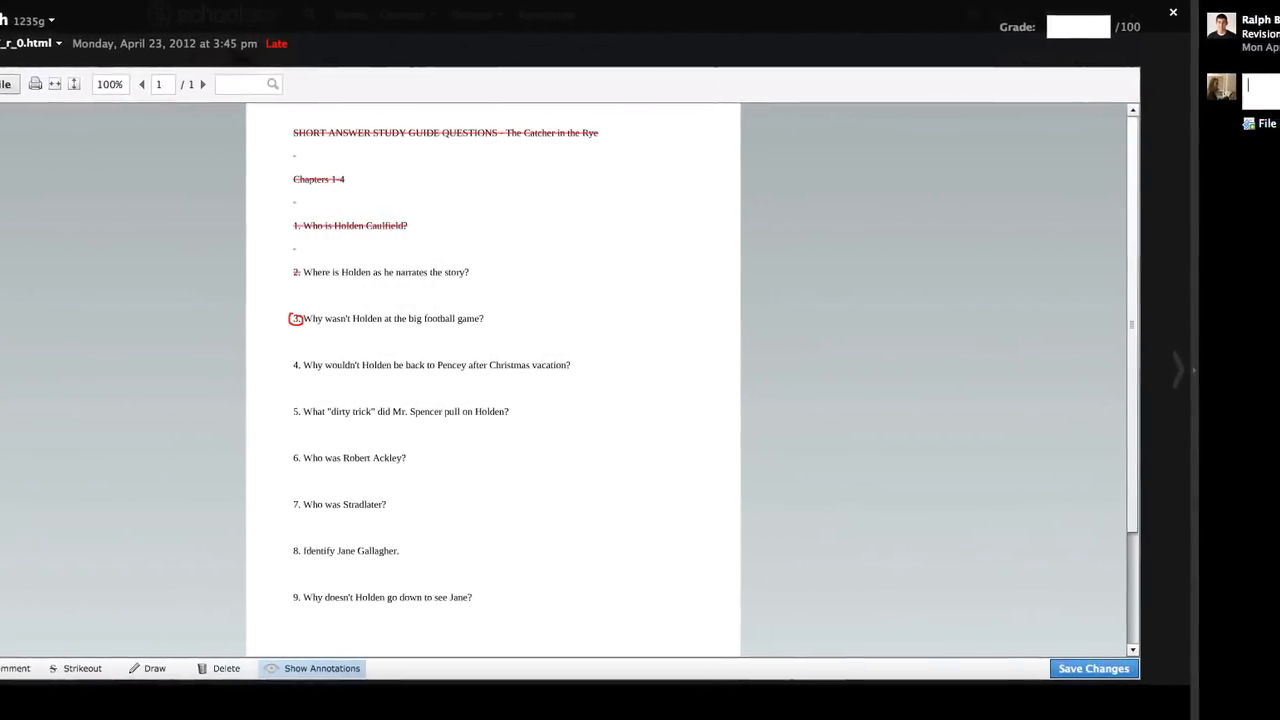
Post the comment 'This assignment is incomplete' on the submission
left_click(1258, 100)
type("This a")
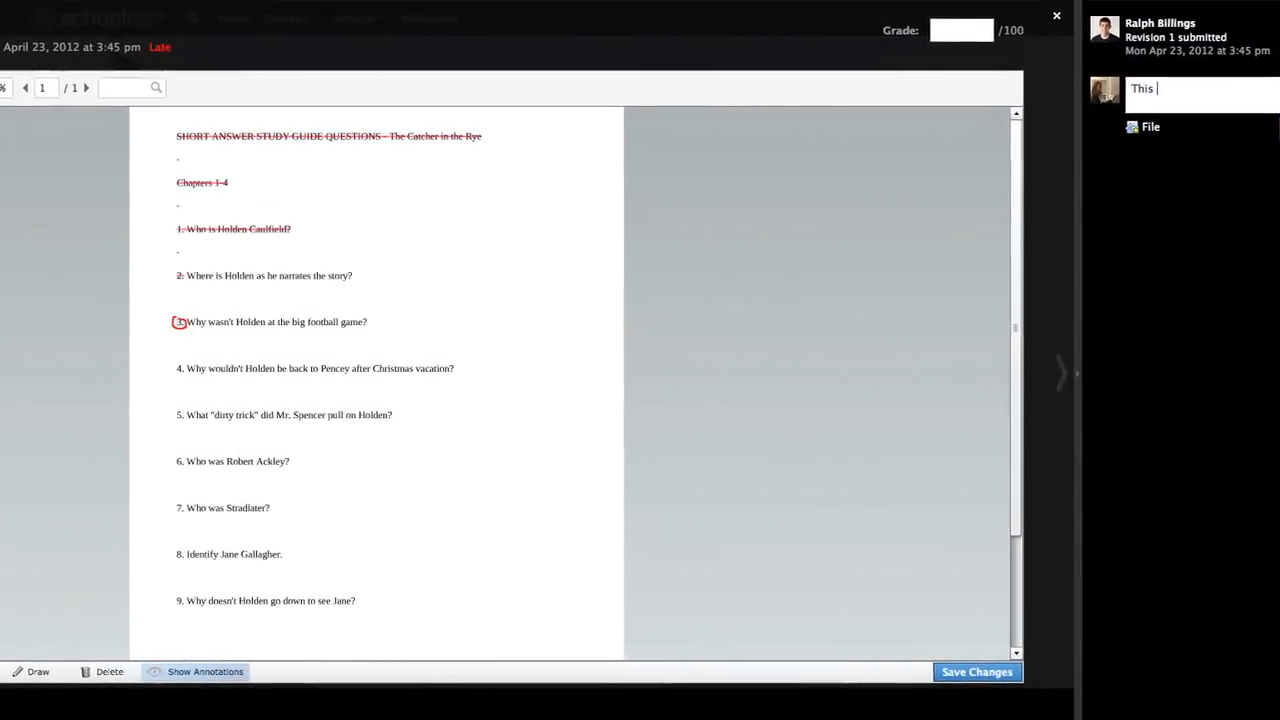
type("ssign")
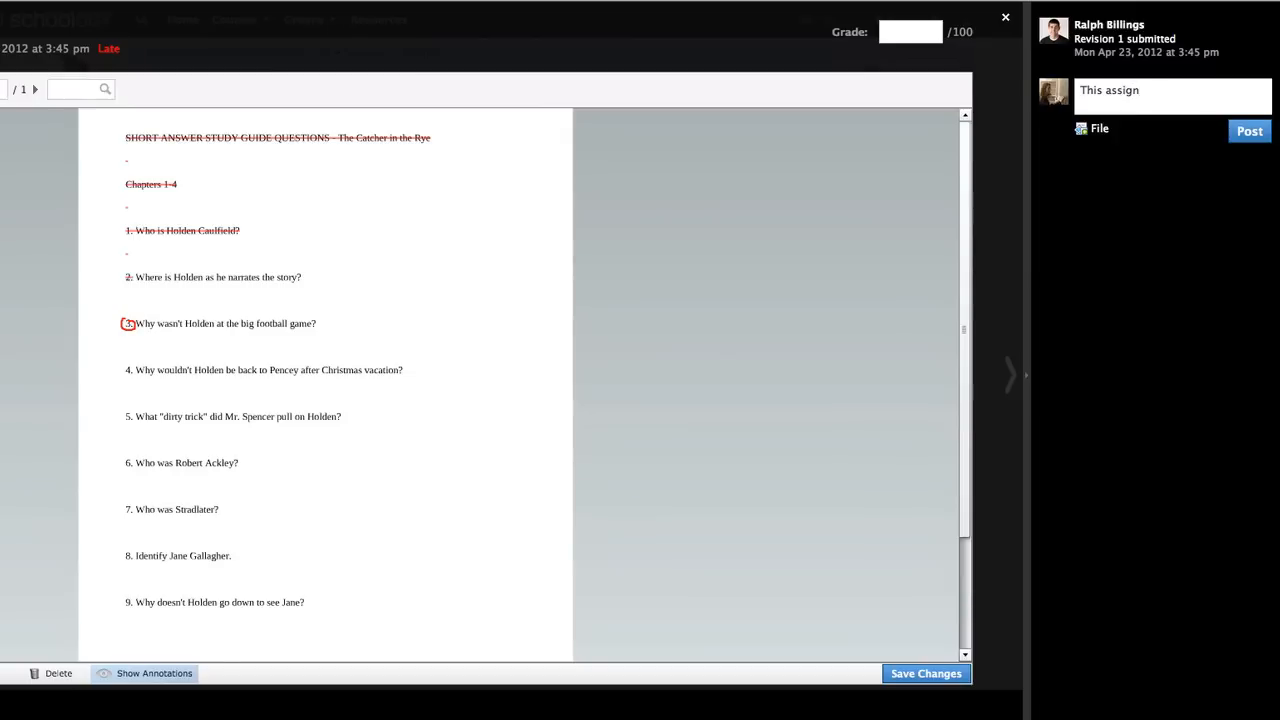
type("ment is incomplete")
left_click(1251, 137)
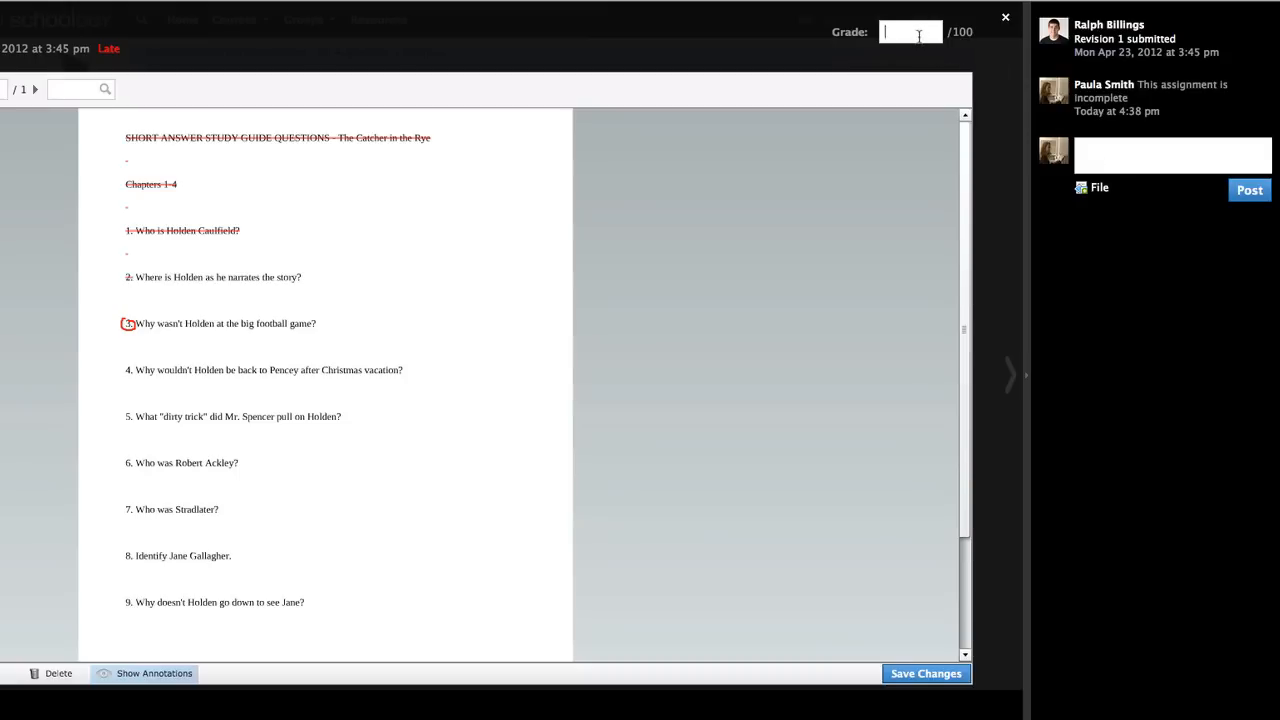
Grade it 55 with a student-visible note about the student being late, then close the viewer
left_click(920, 36)
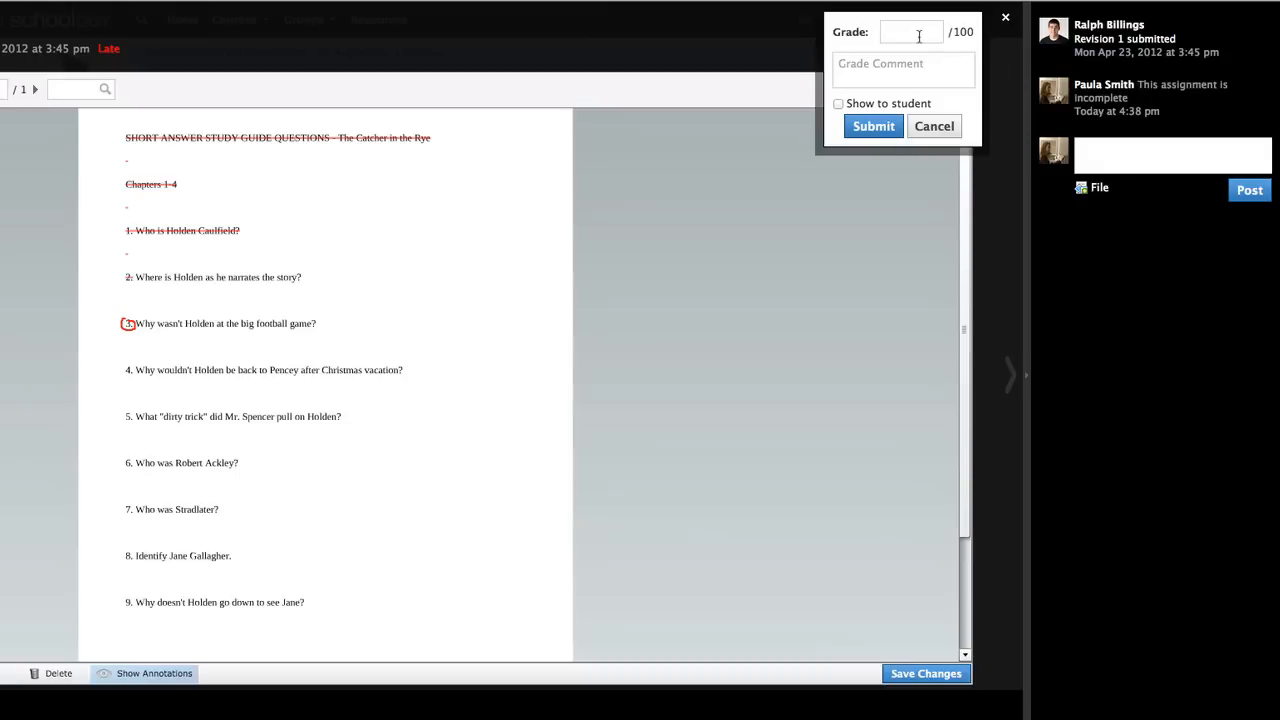
type("55")
left_click(906, 71)
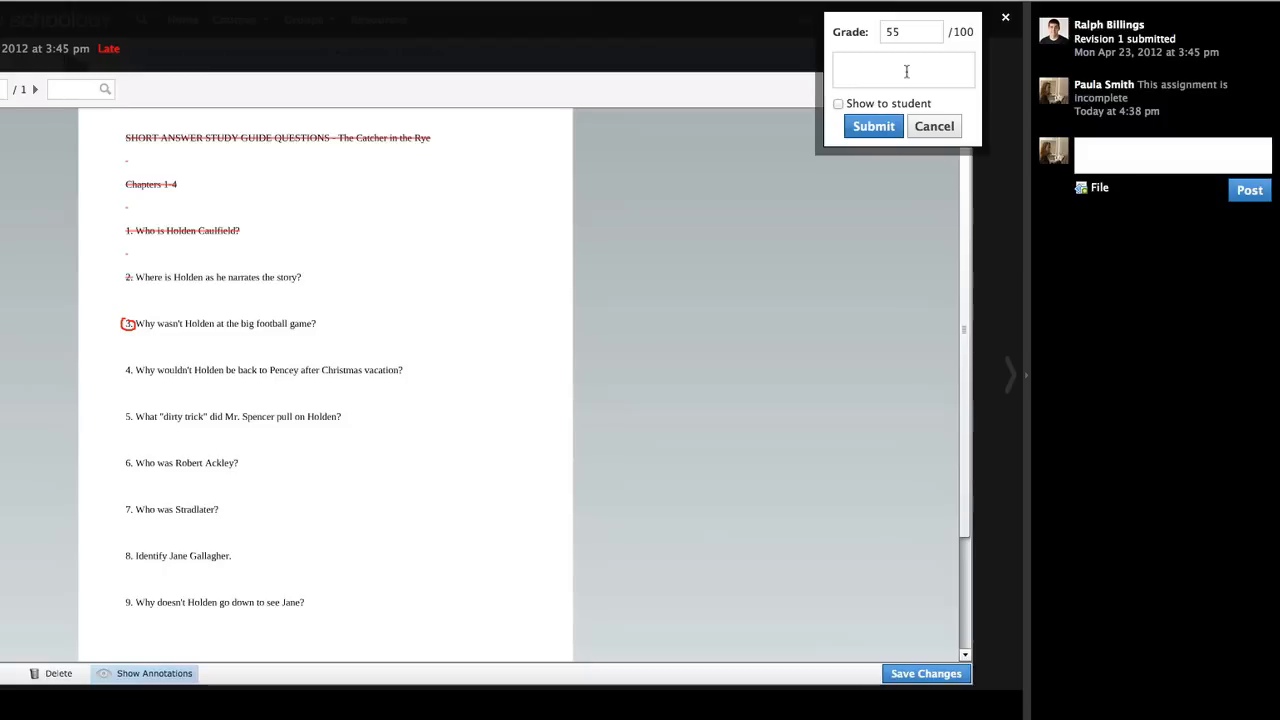
type("It is not like Ralph to be ")
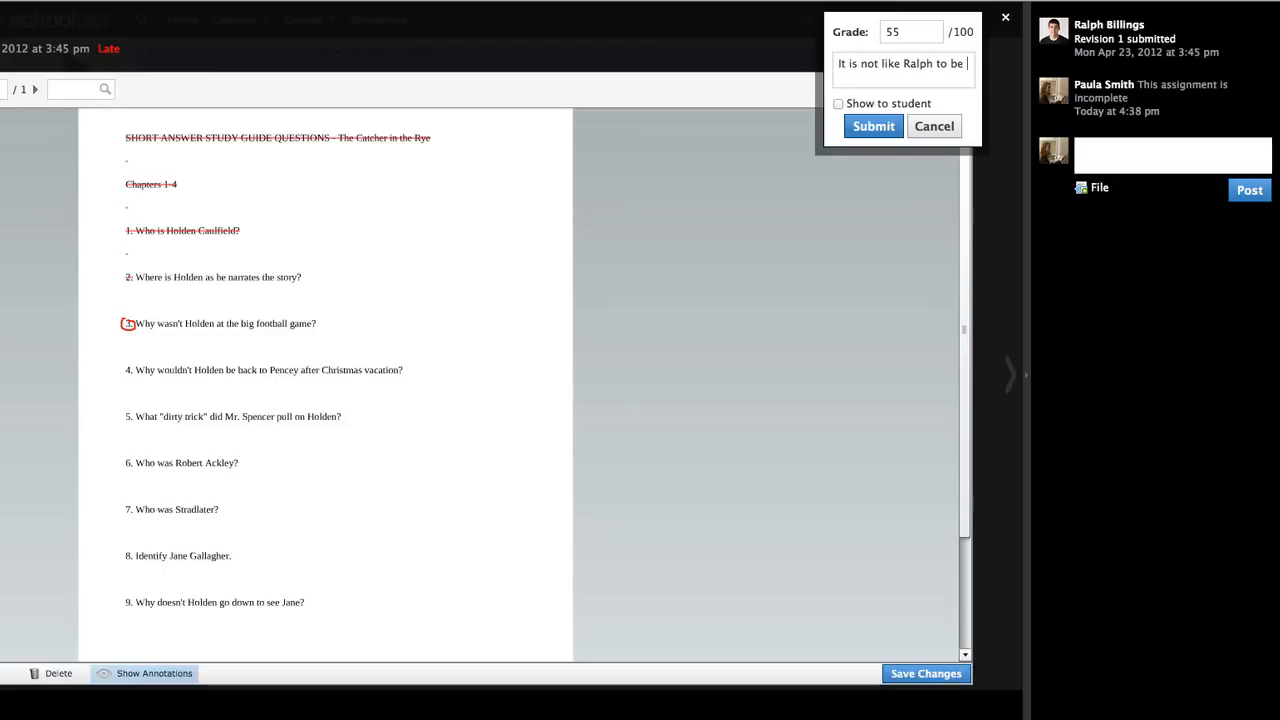
type("late on assig")
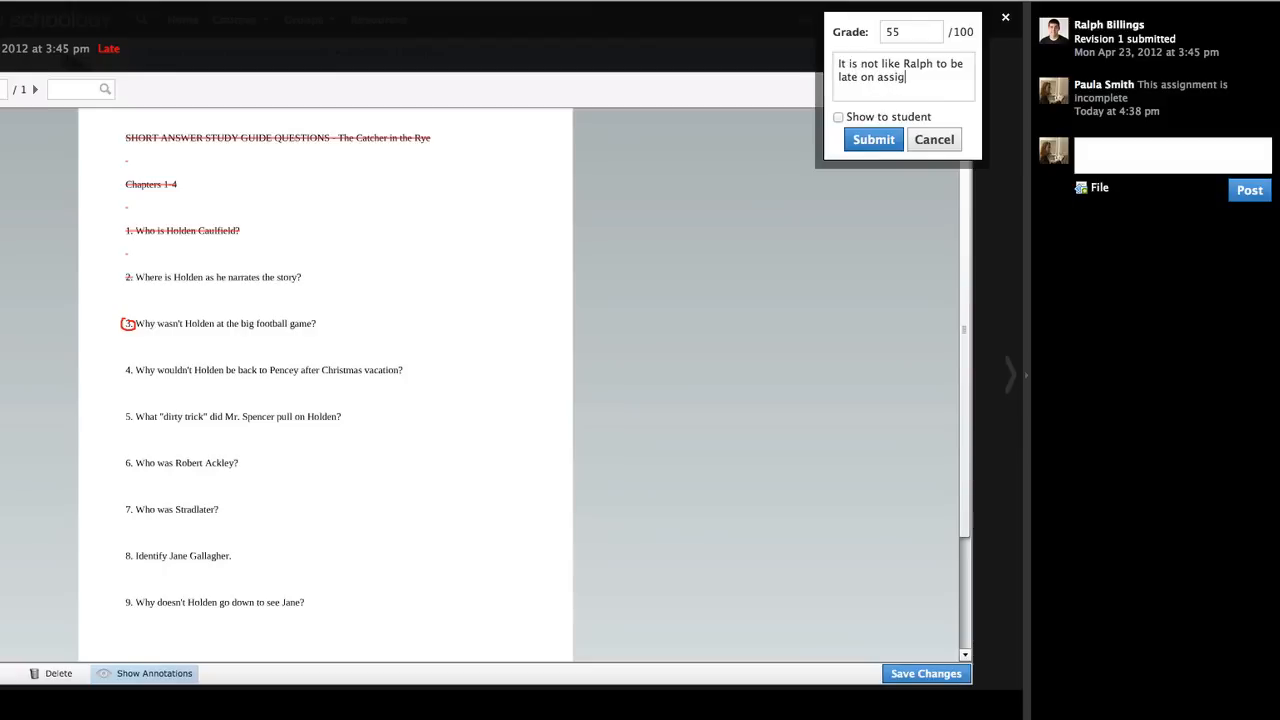
type("nments.")
left_click(840, 119)
left_click(874, 143)
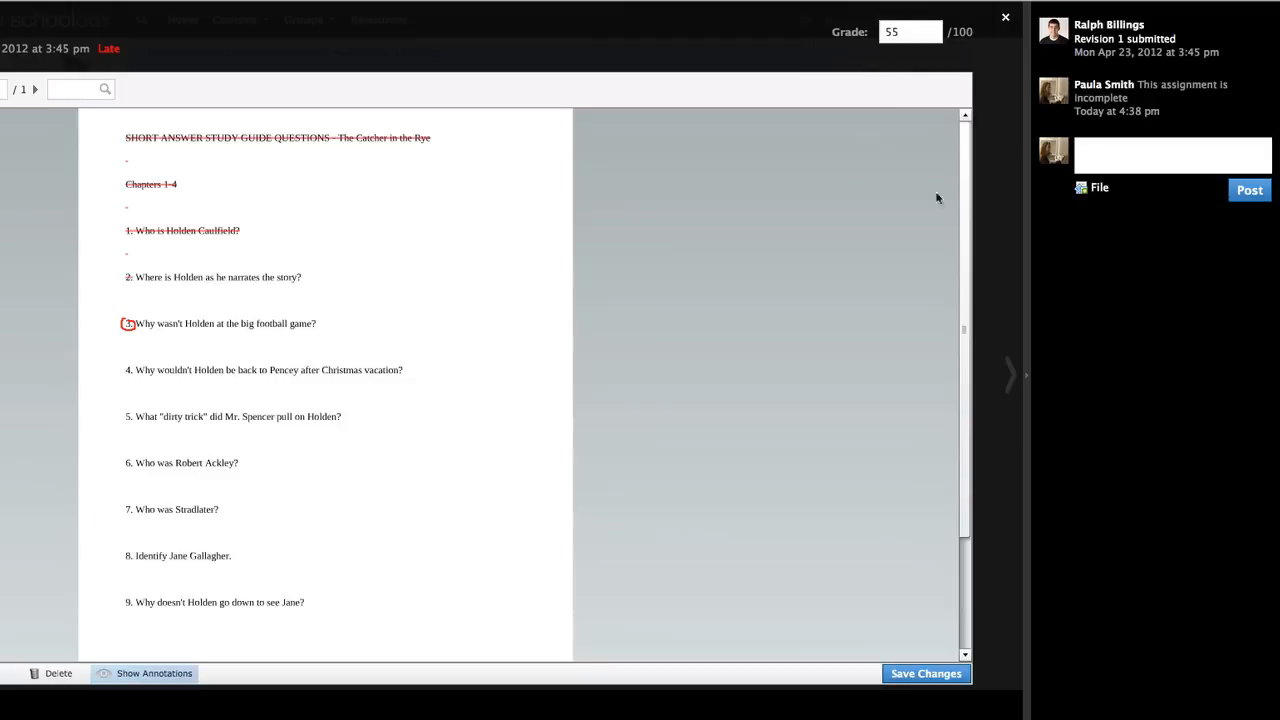
left_click(1010, 375)
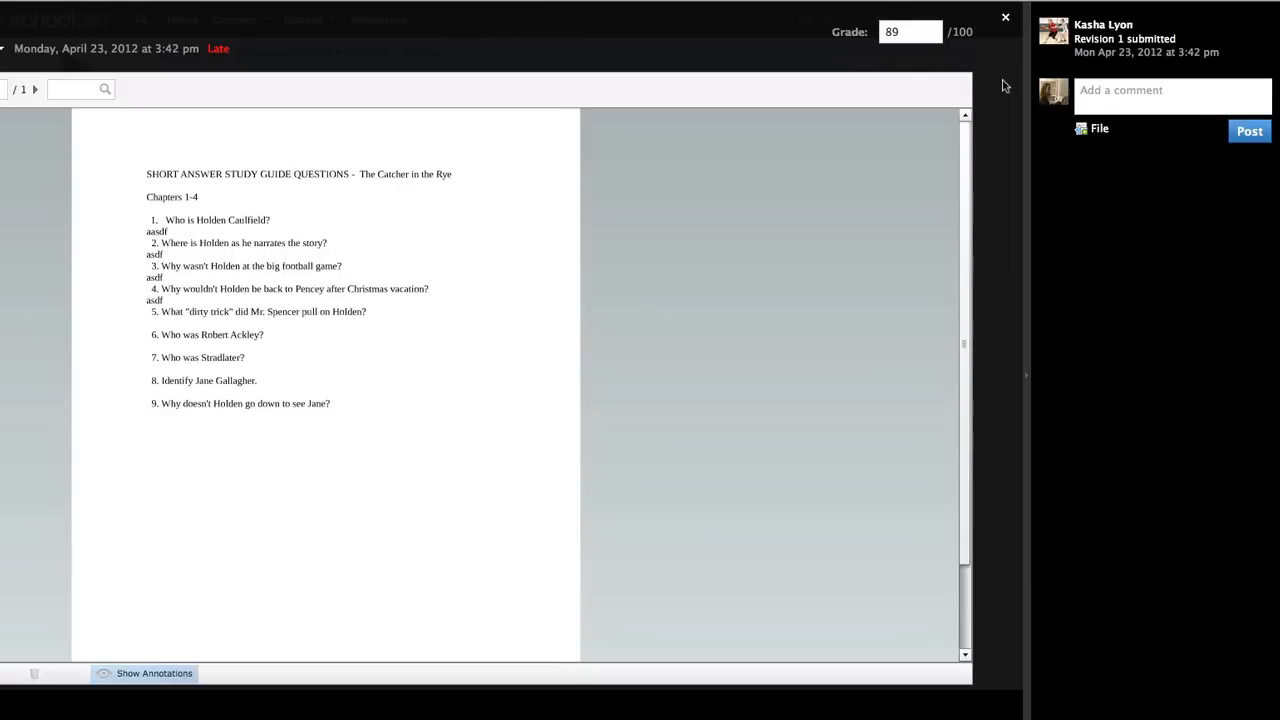
left_click(1005, 17)
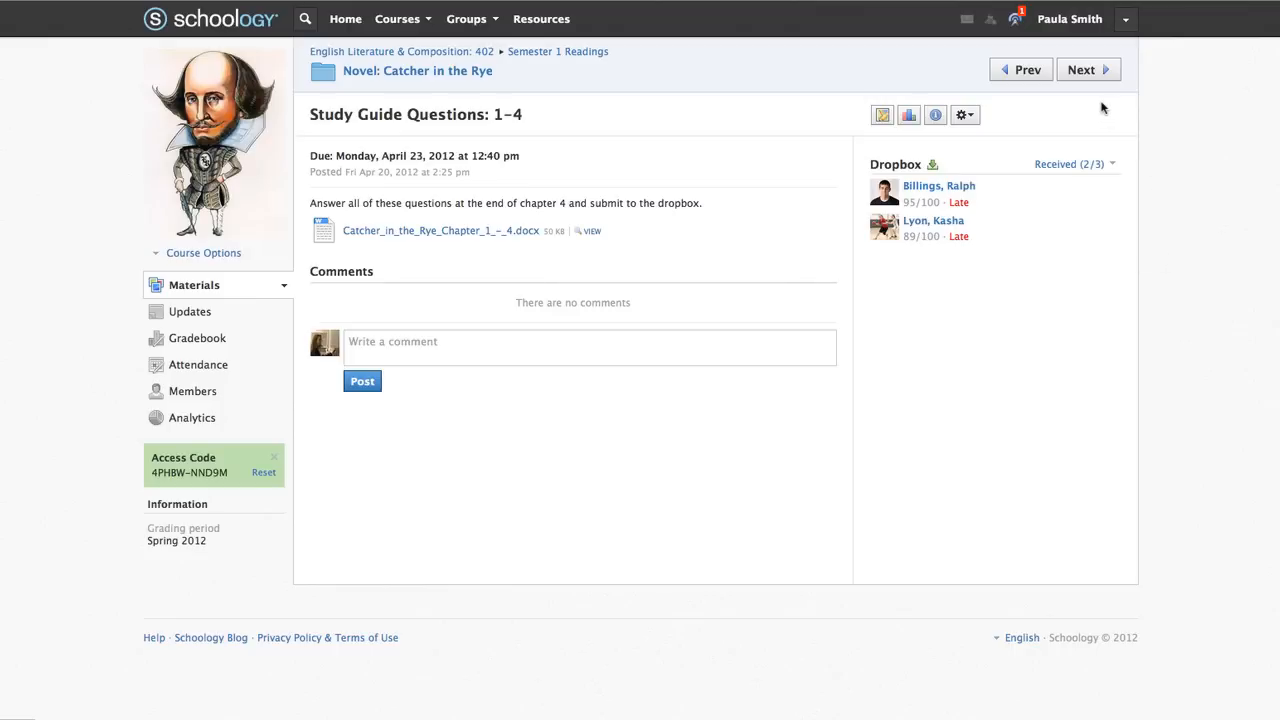
Open the Catcher in the Rye Quiz, browse its question and import options, then view its settings
mouse_move(1100, 80)
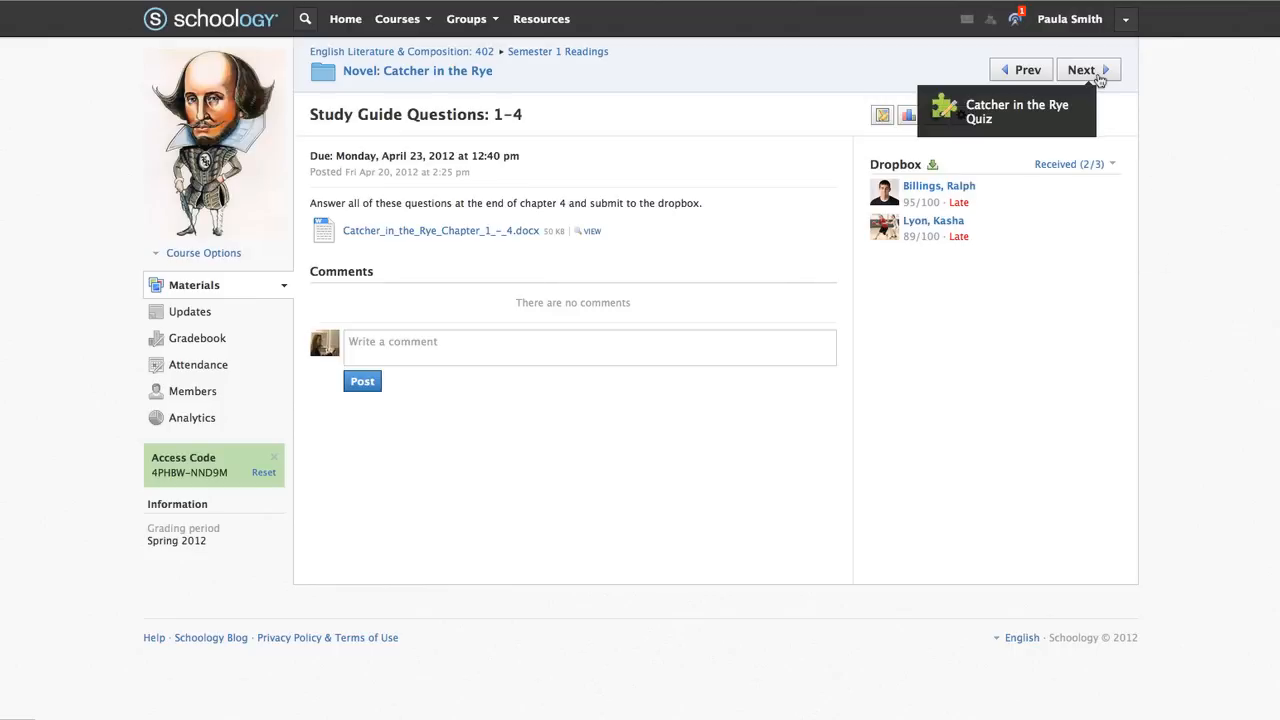
left_click(1099, 78)
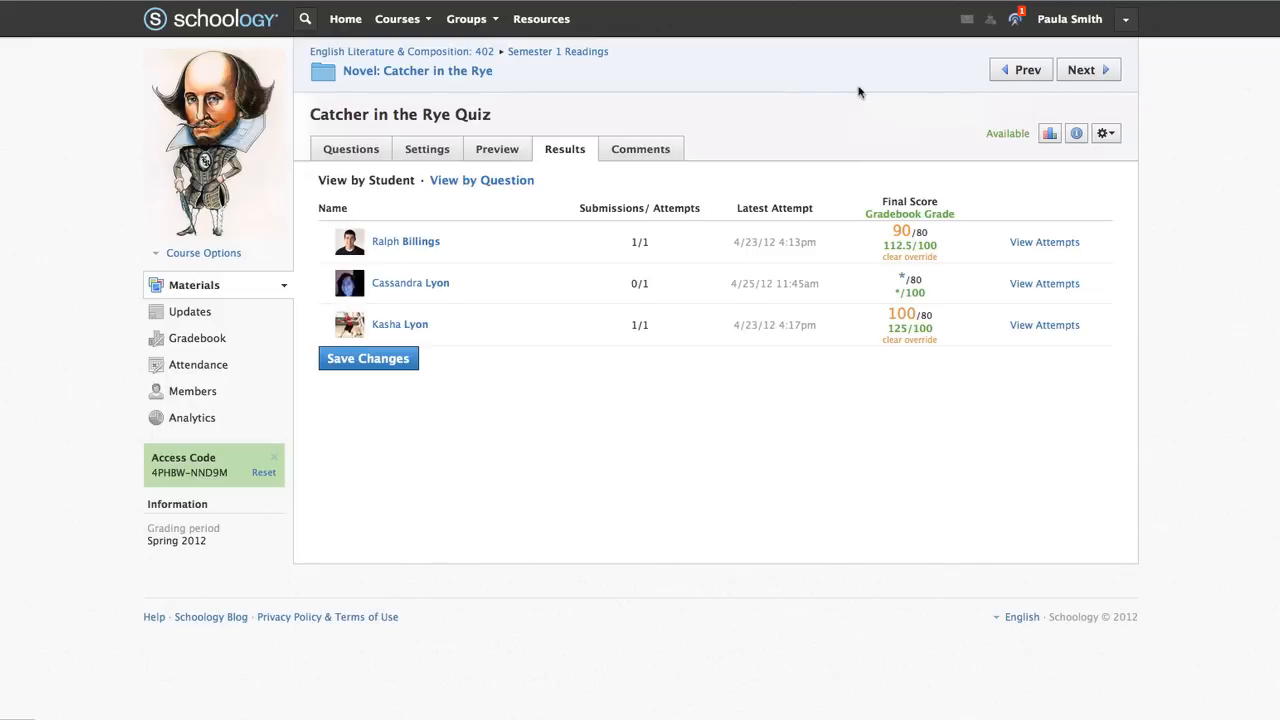
left_click(356, 150)
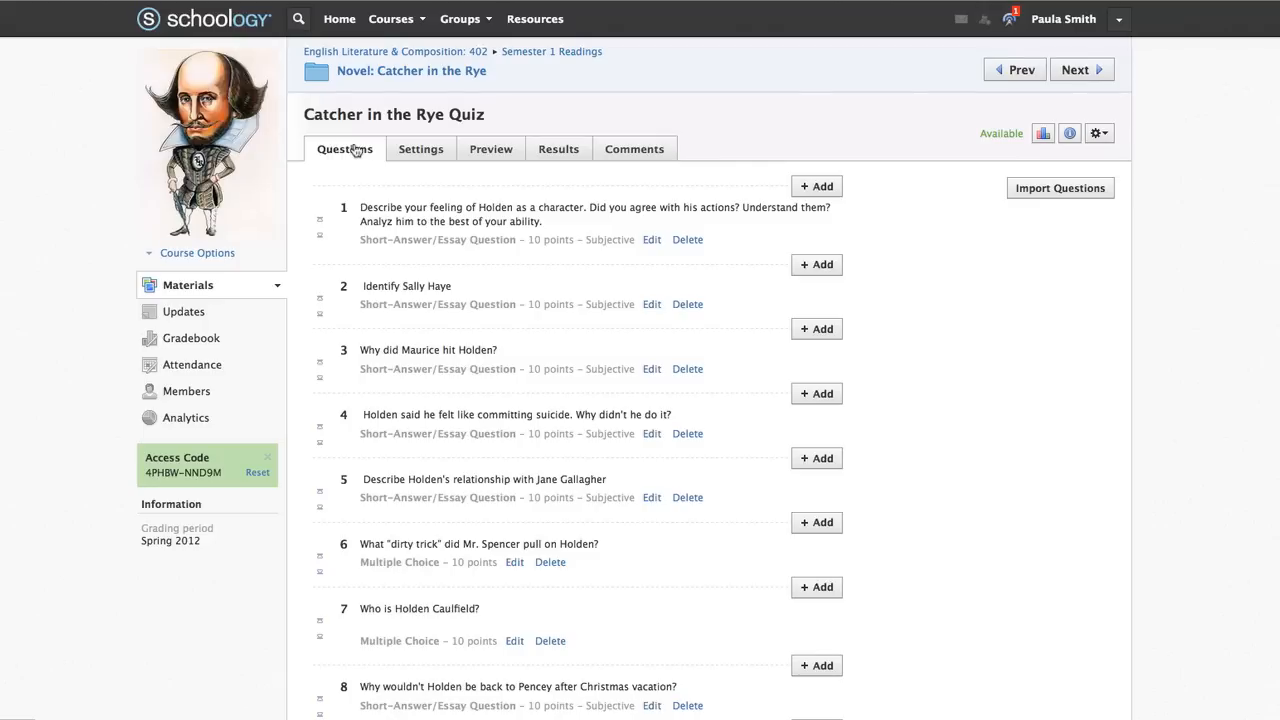
left_click(820, 187)
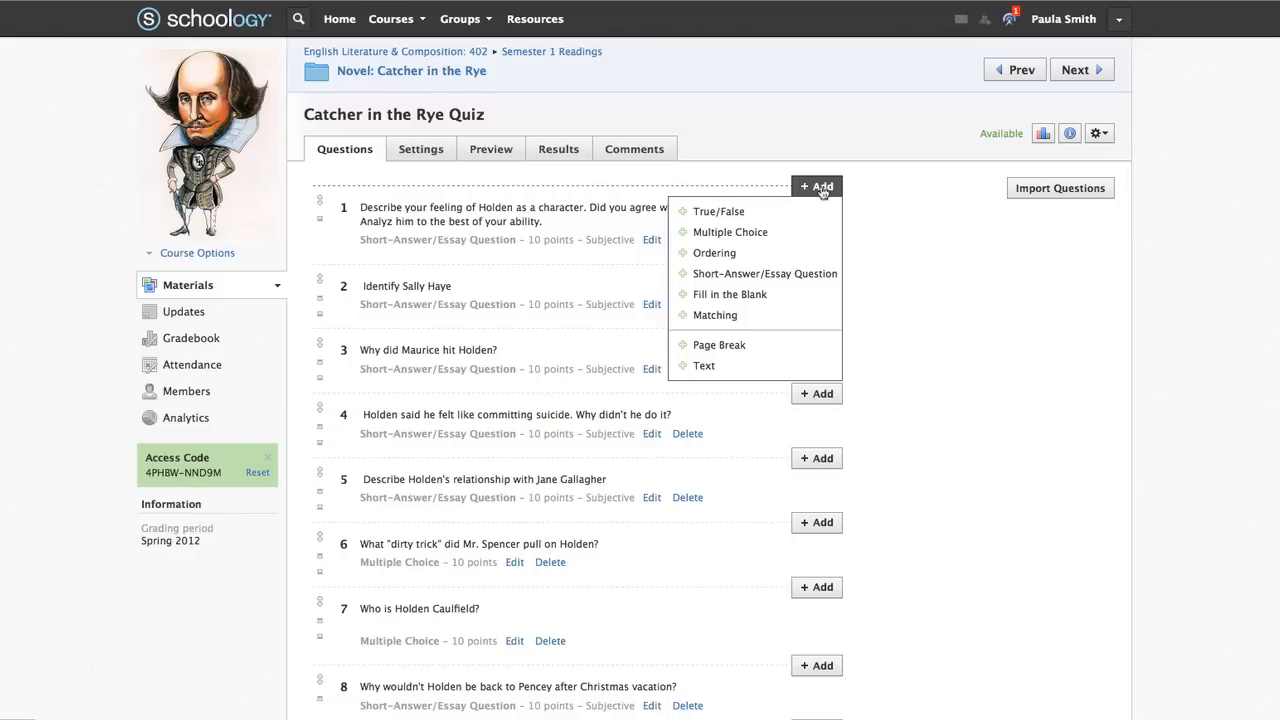
left_click(1066, 189)
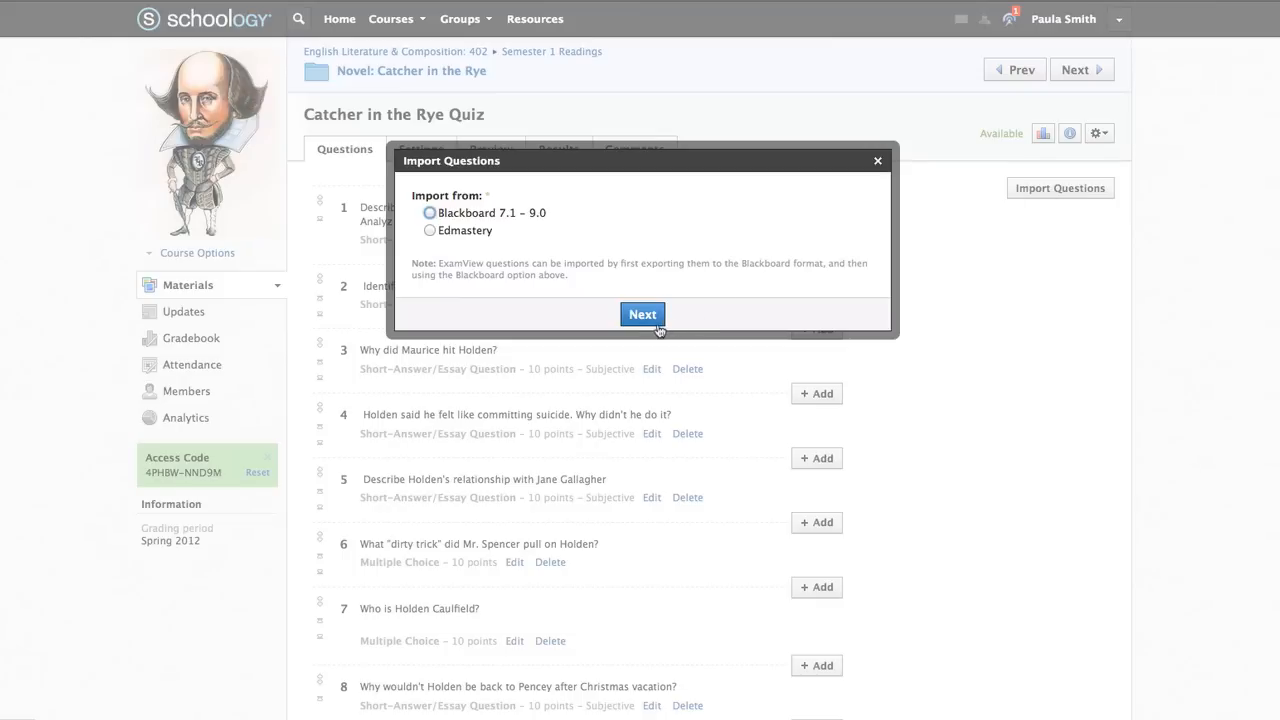
left_click(877, 161)
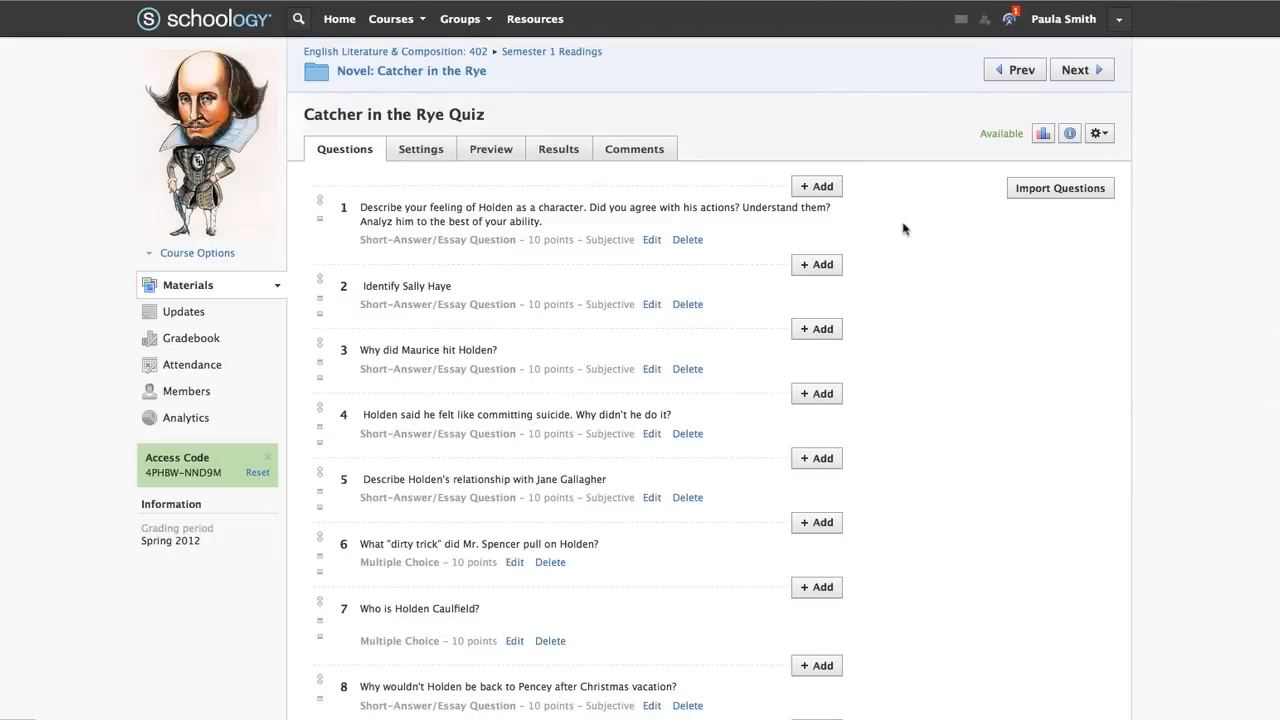
left_click(429, 152)
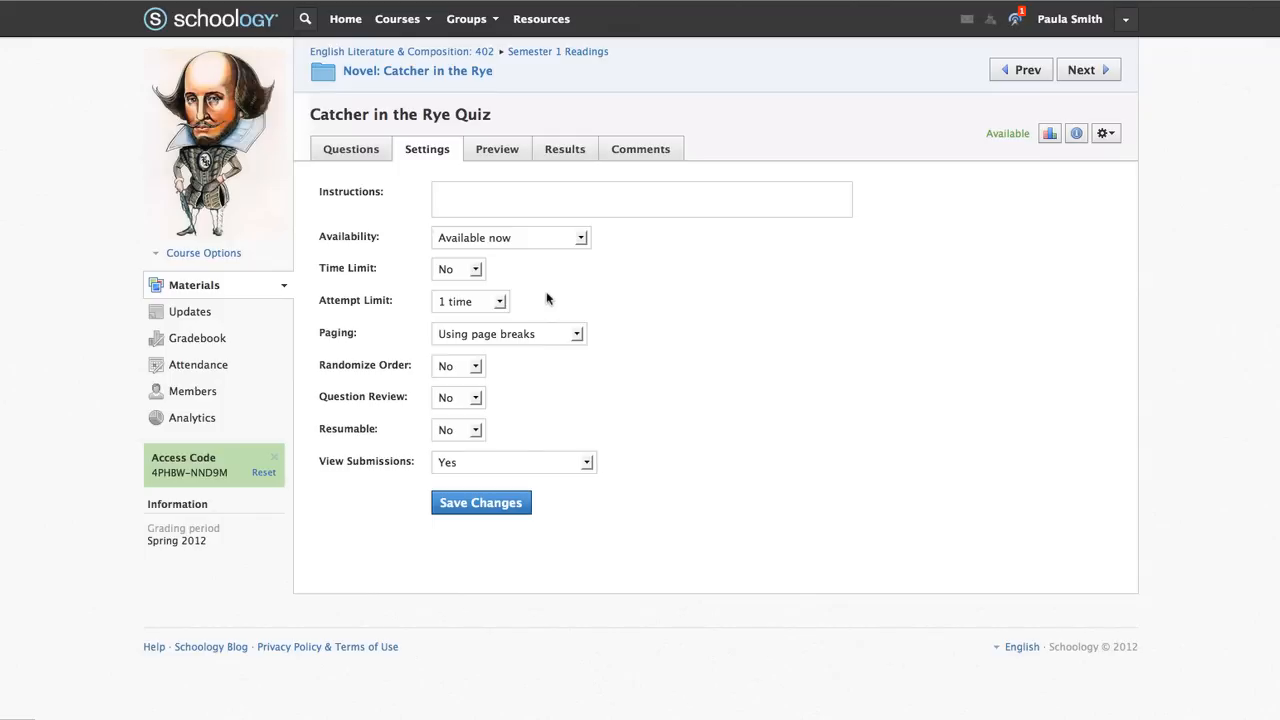
View the quiz results and its grade statistics
left_click(562, 150)
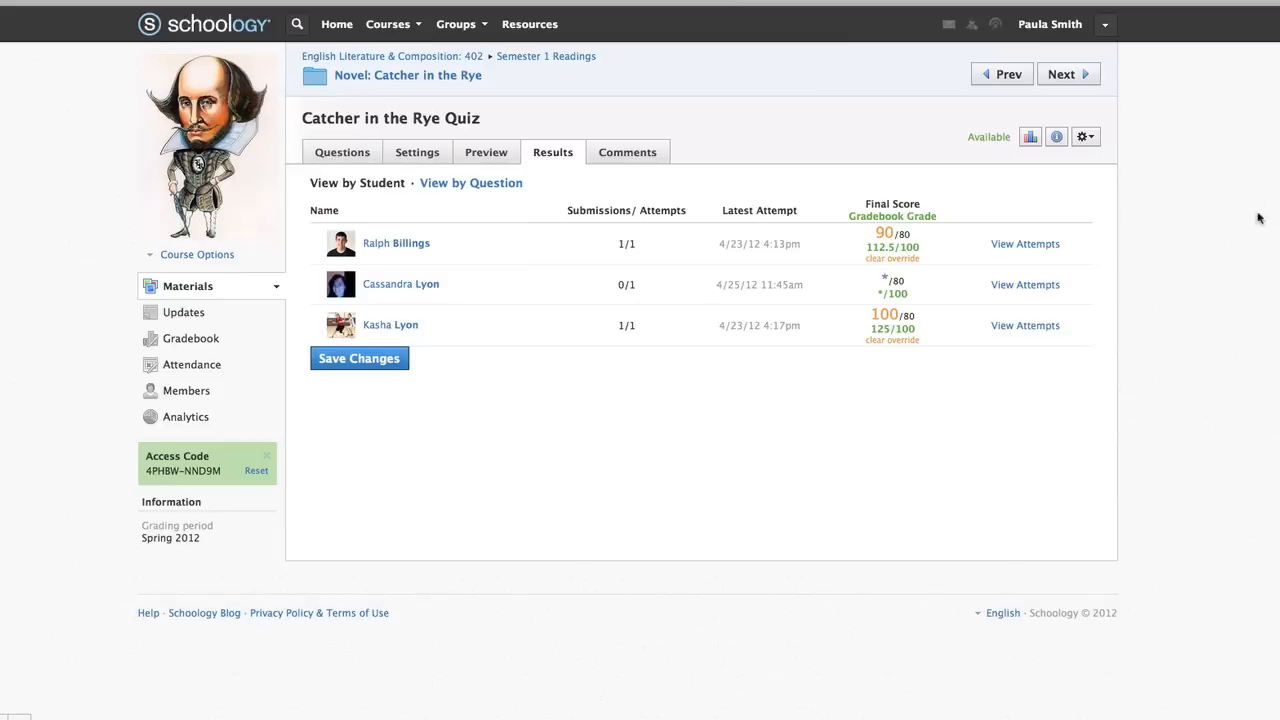
left_click(1030, 138)
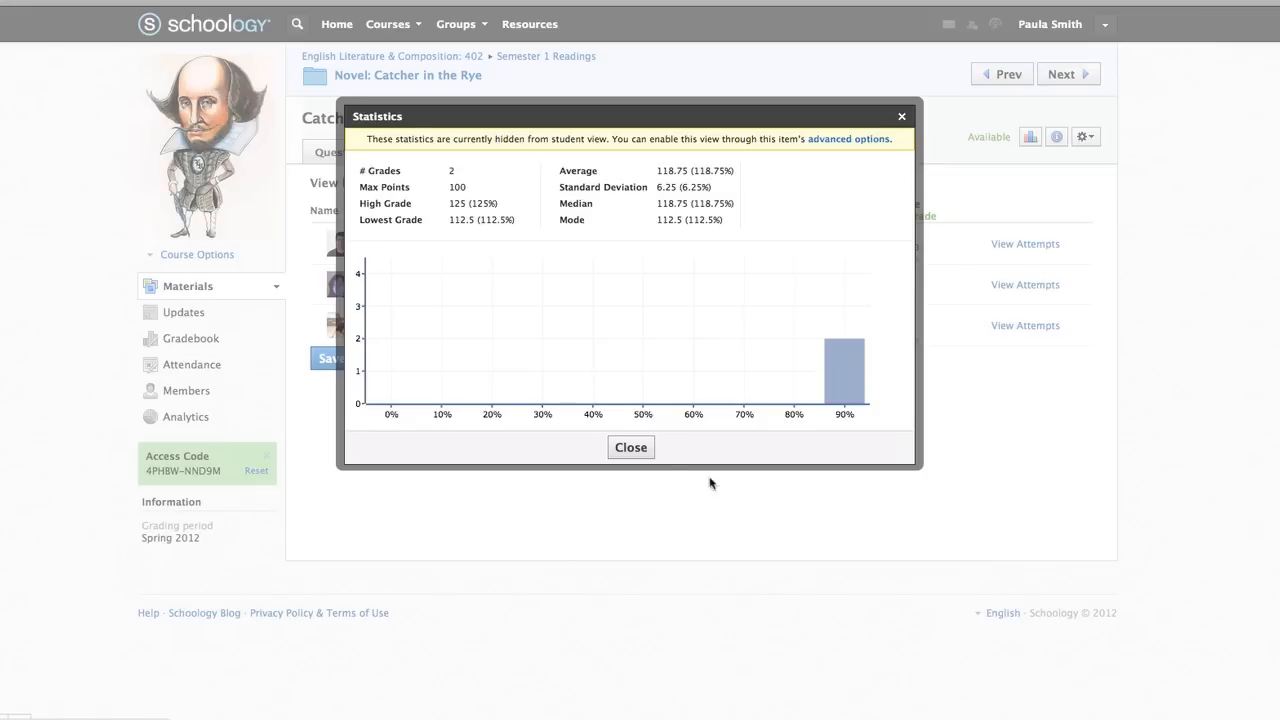
left_click(631, 448)
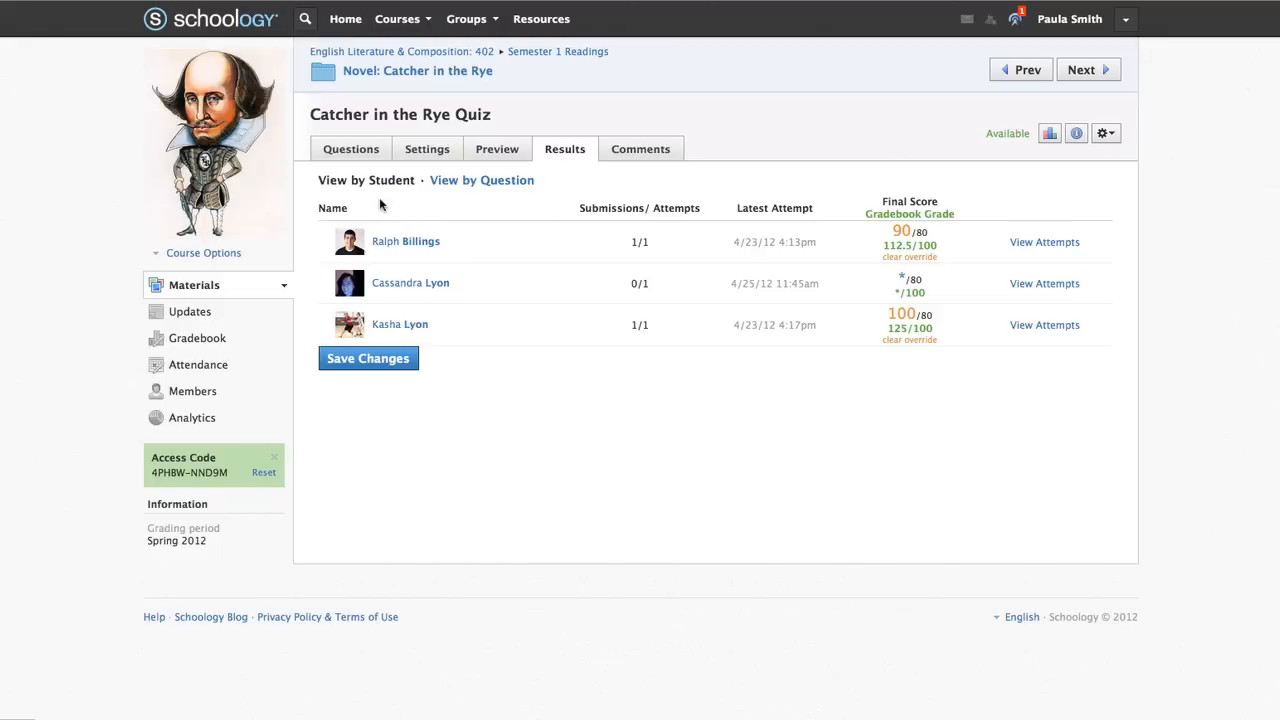
Review Question 1's student responses by question, then return to the question list
left_click(472, 181)
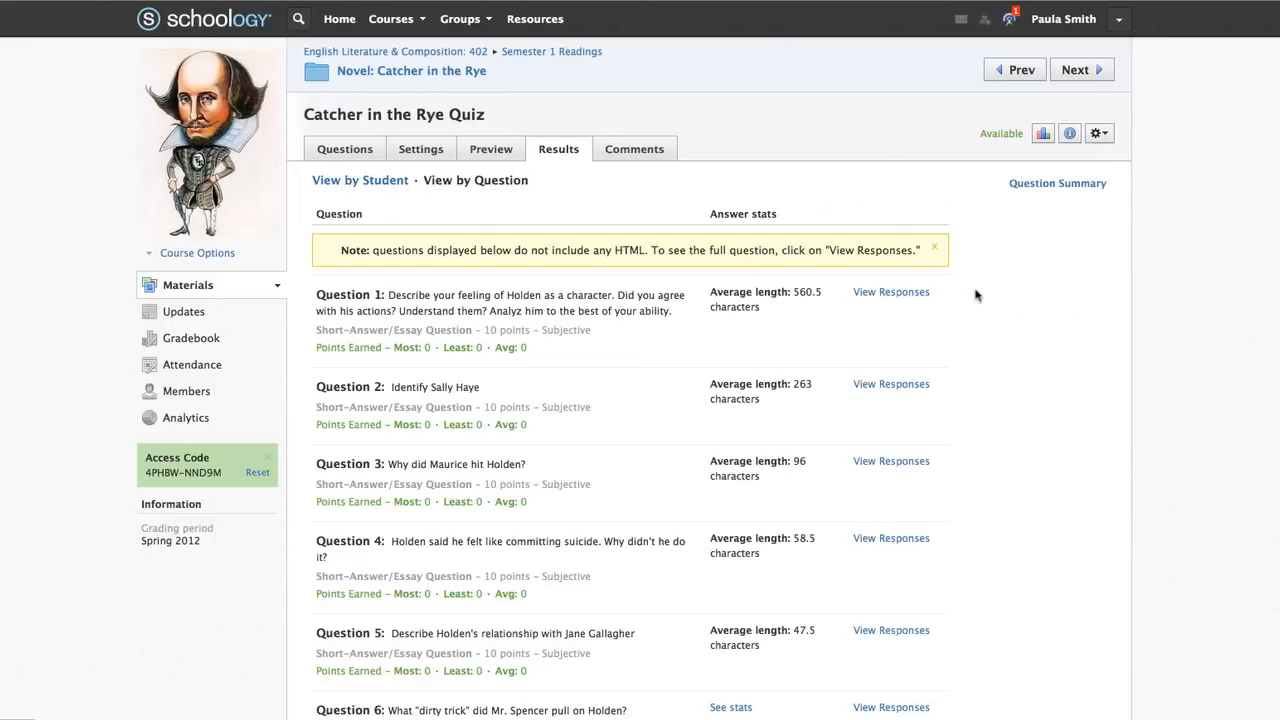
left_click(890, 292)
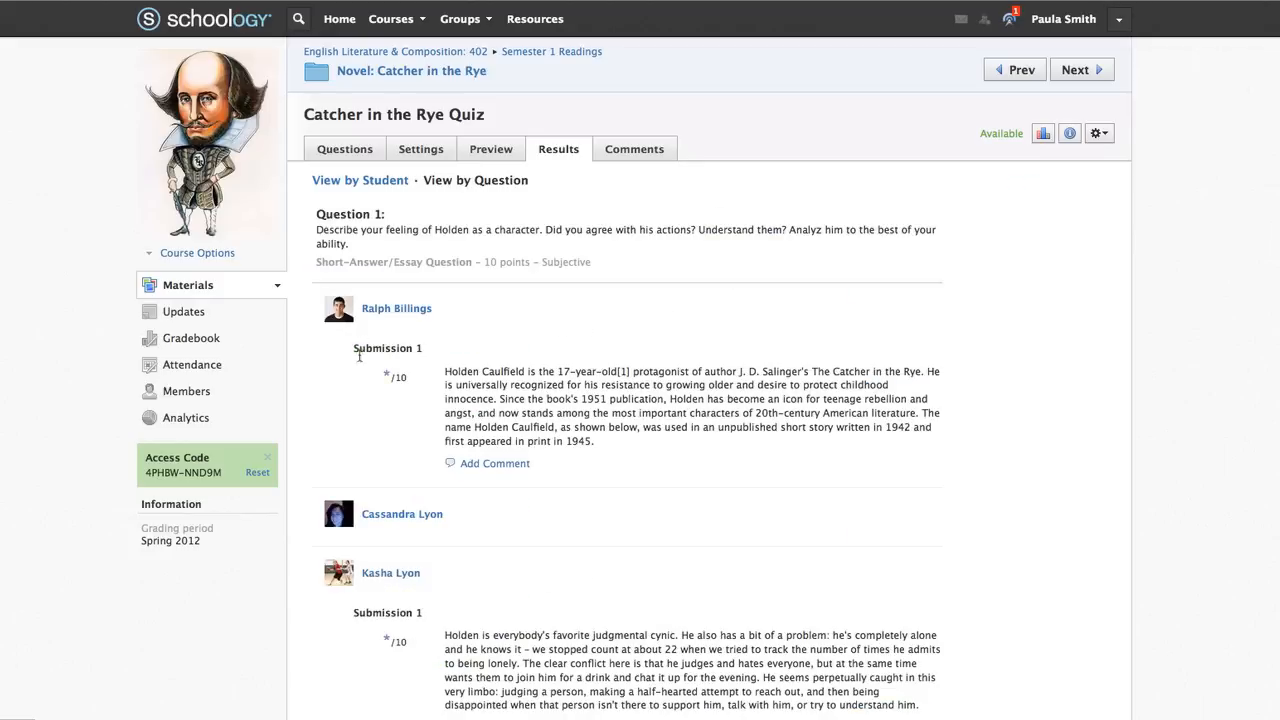
left_click(383, 379)
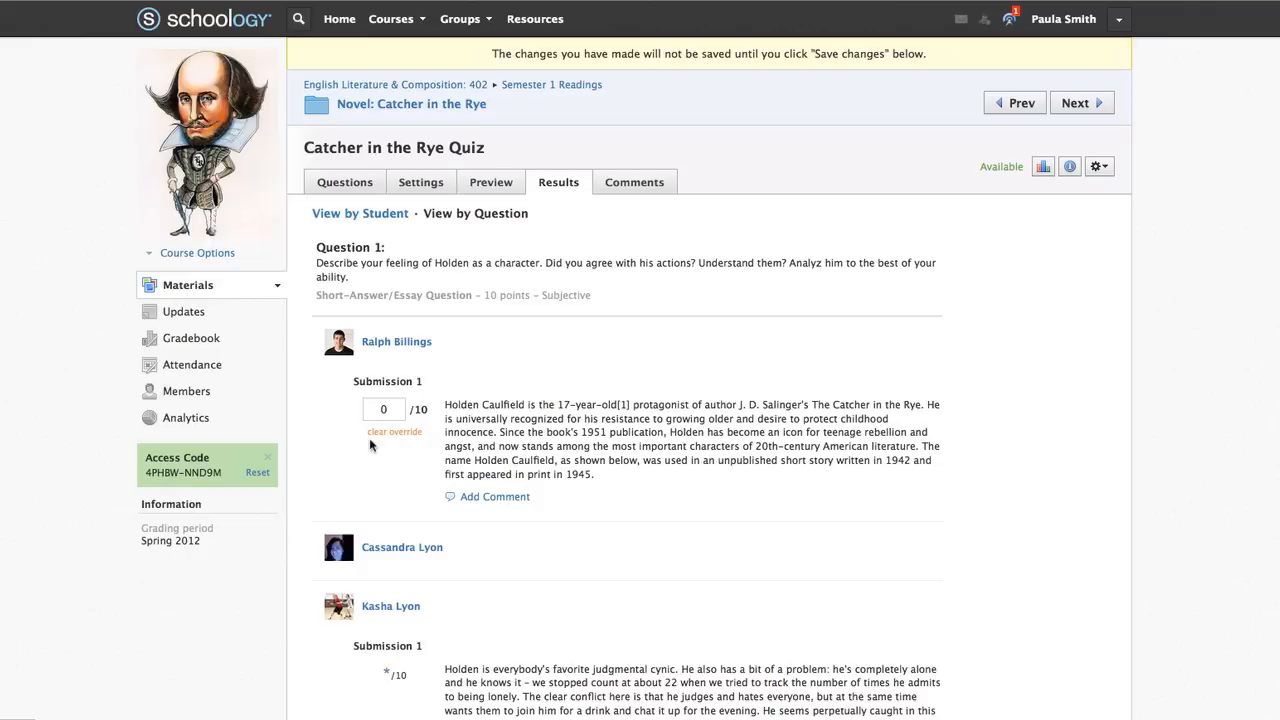
left_click(366, 184)
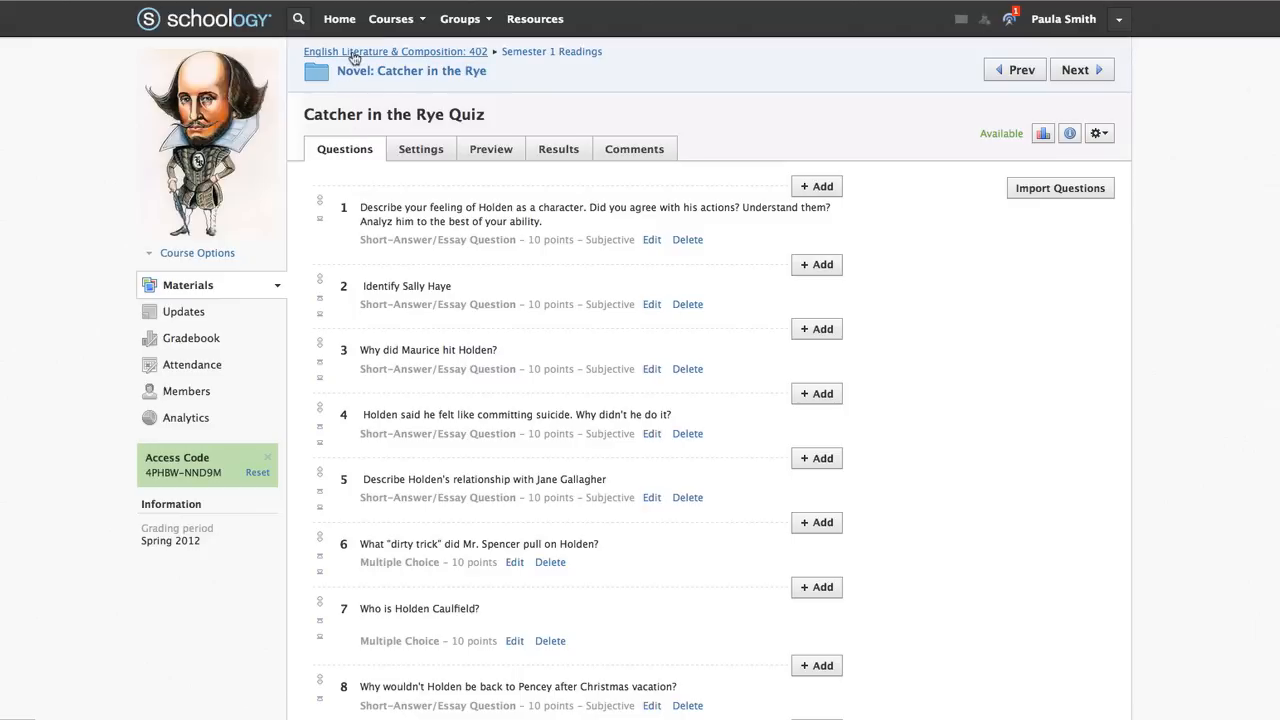
Open the Semester 2 Readings folder's availability settings and try the available-after-date option
left_click(353, 52)
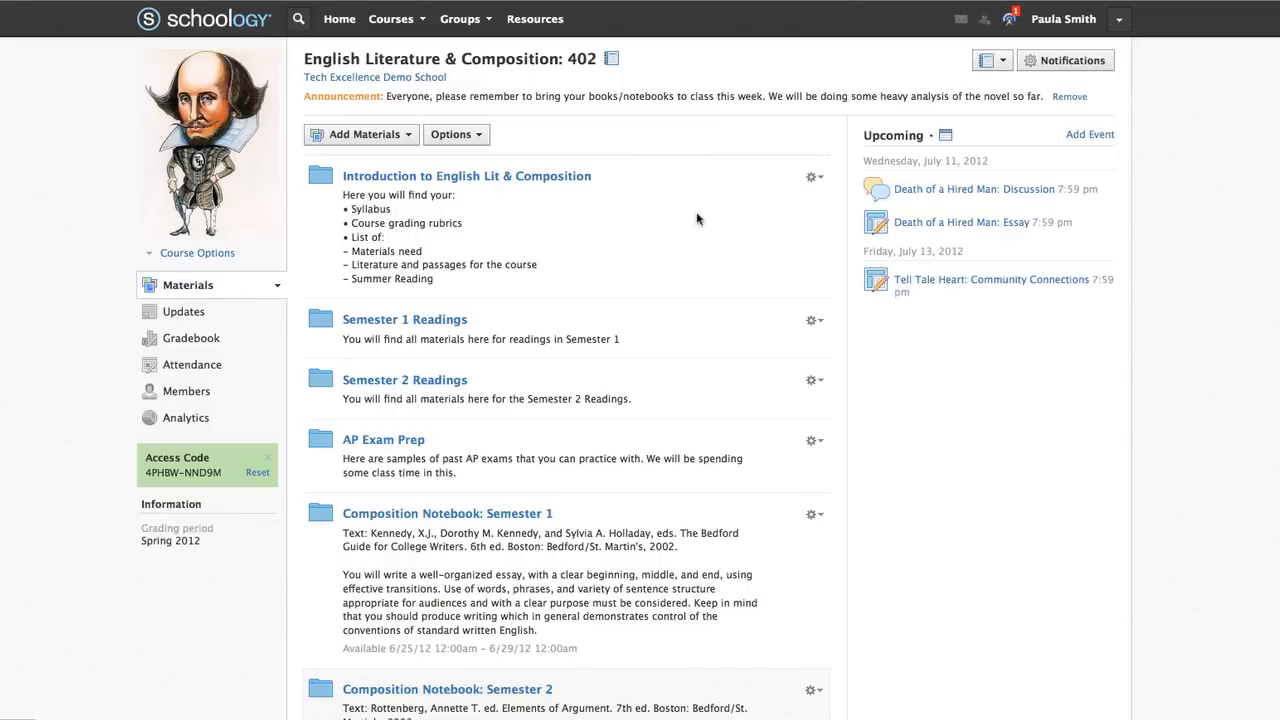
left_click(814, 381)
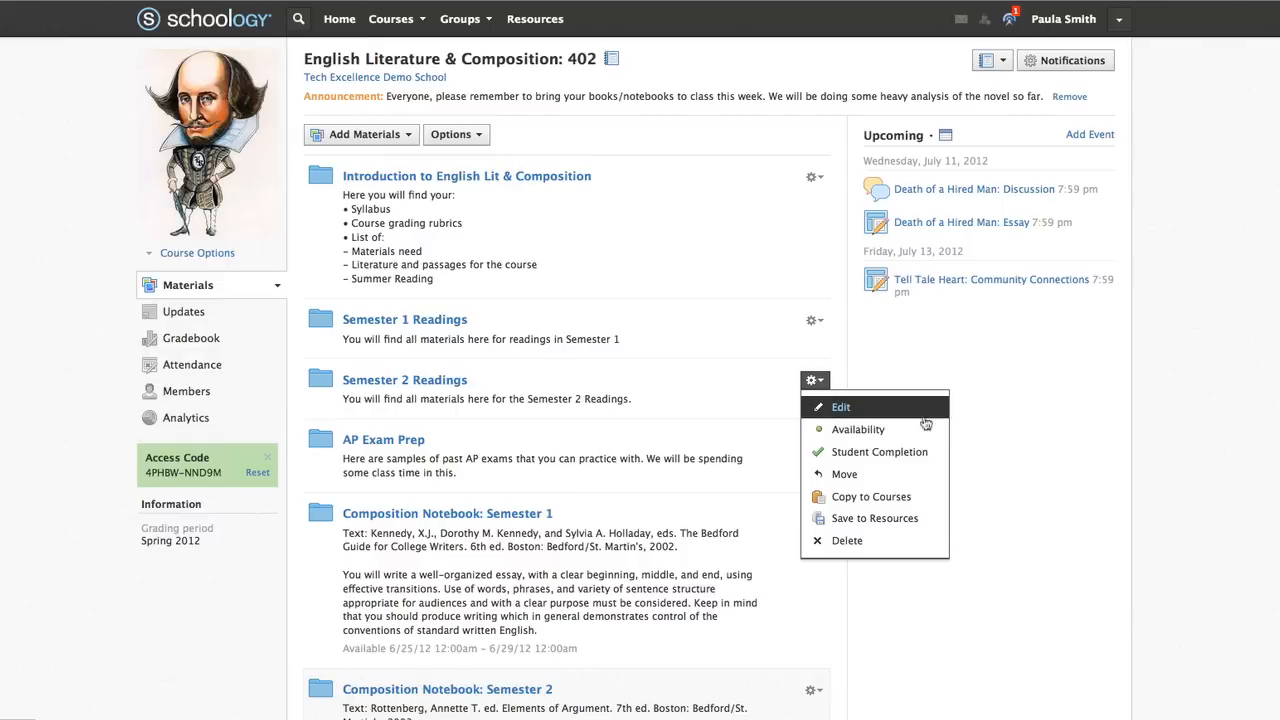
left_click(898, 432)
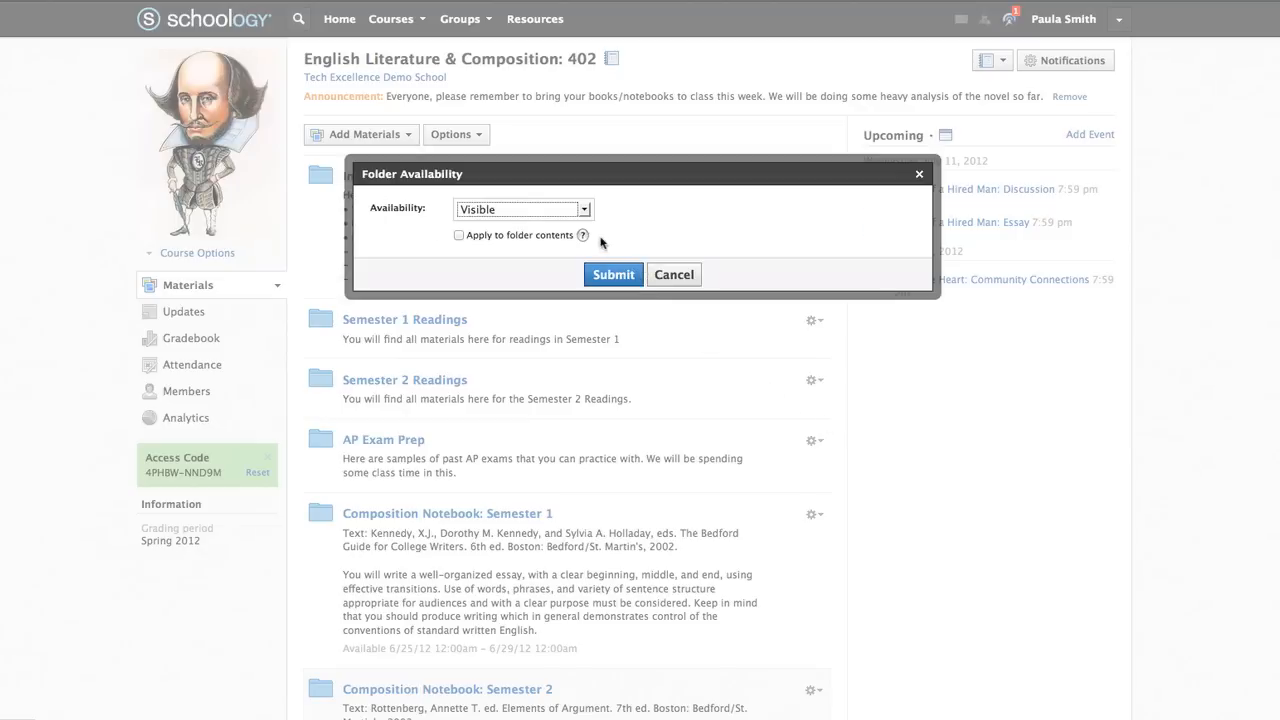
left_click(584, 211)
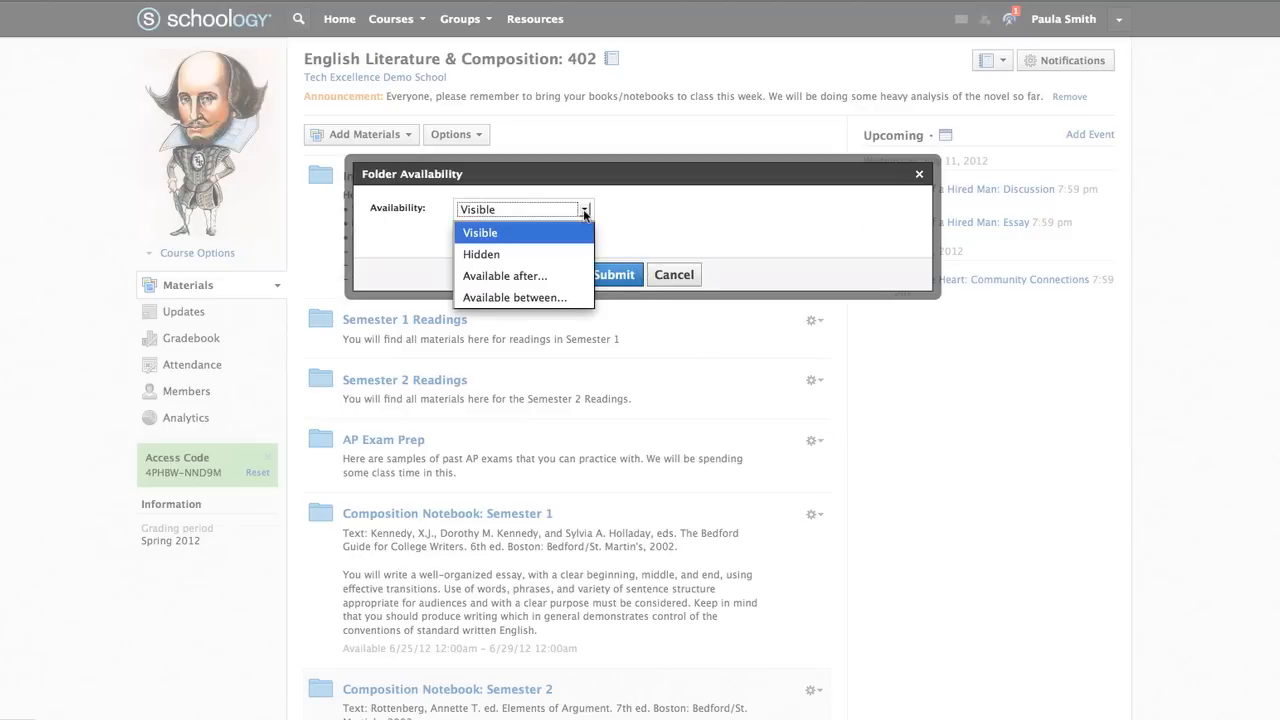
left_click(571, 275)
left_click(542, 240)
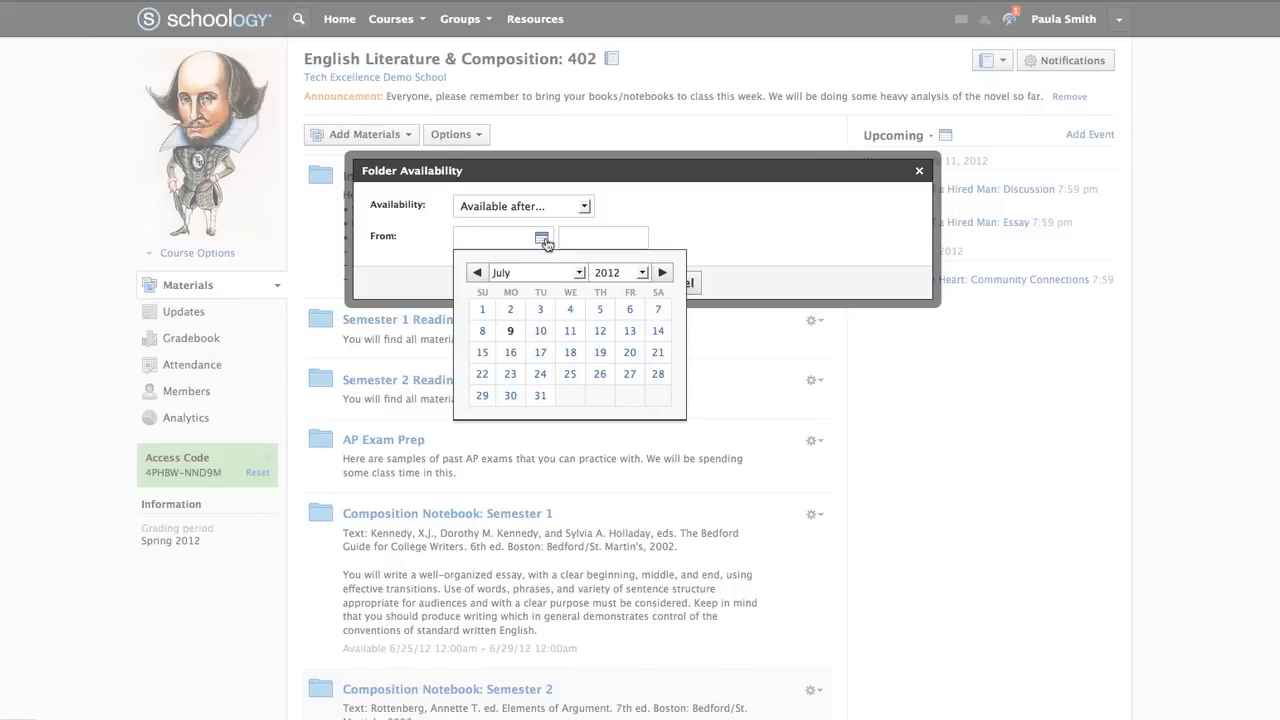
left_click(587, 211)
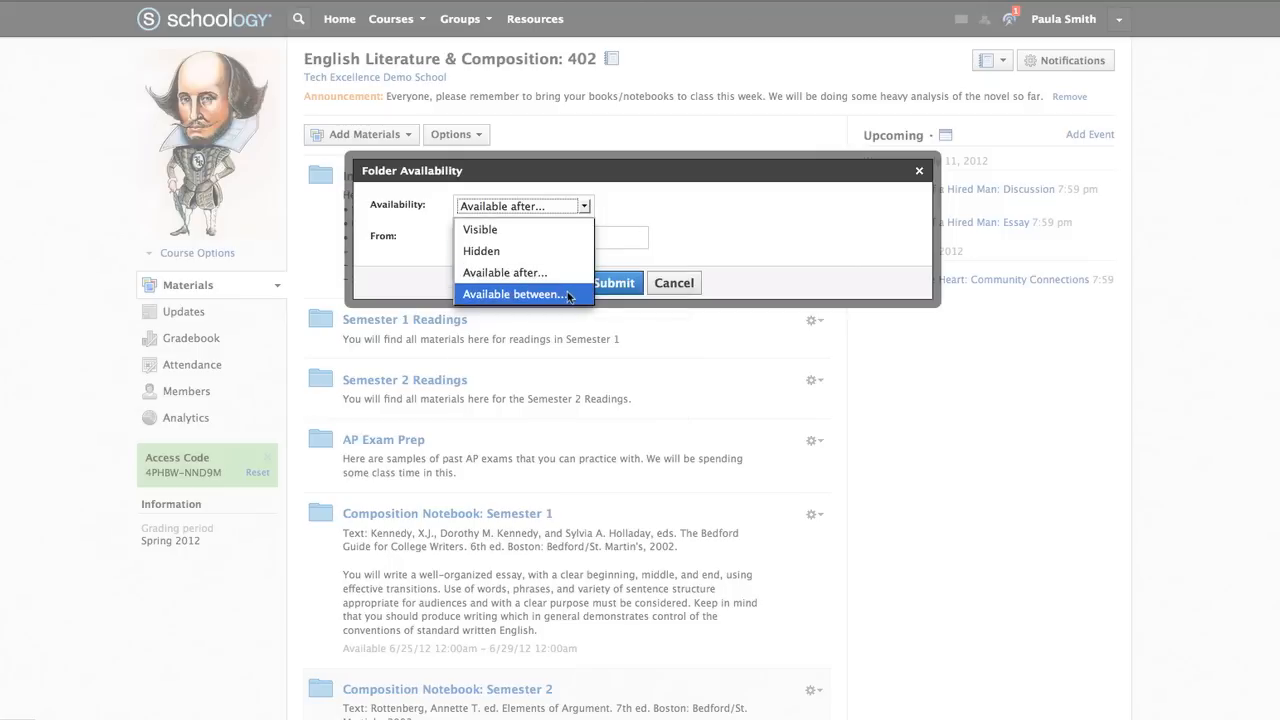
Try a July 10–31 availability window, then set the folder to Hidden and submit
left_click(568, 296)
left_click(542, 231)
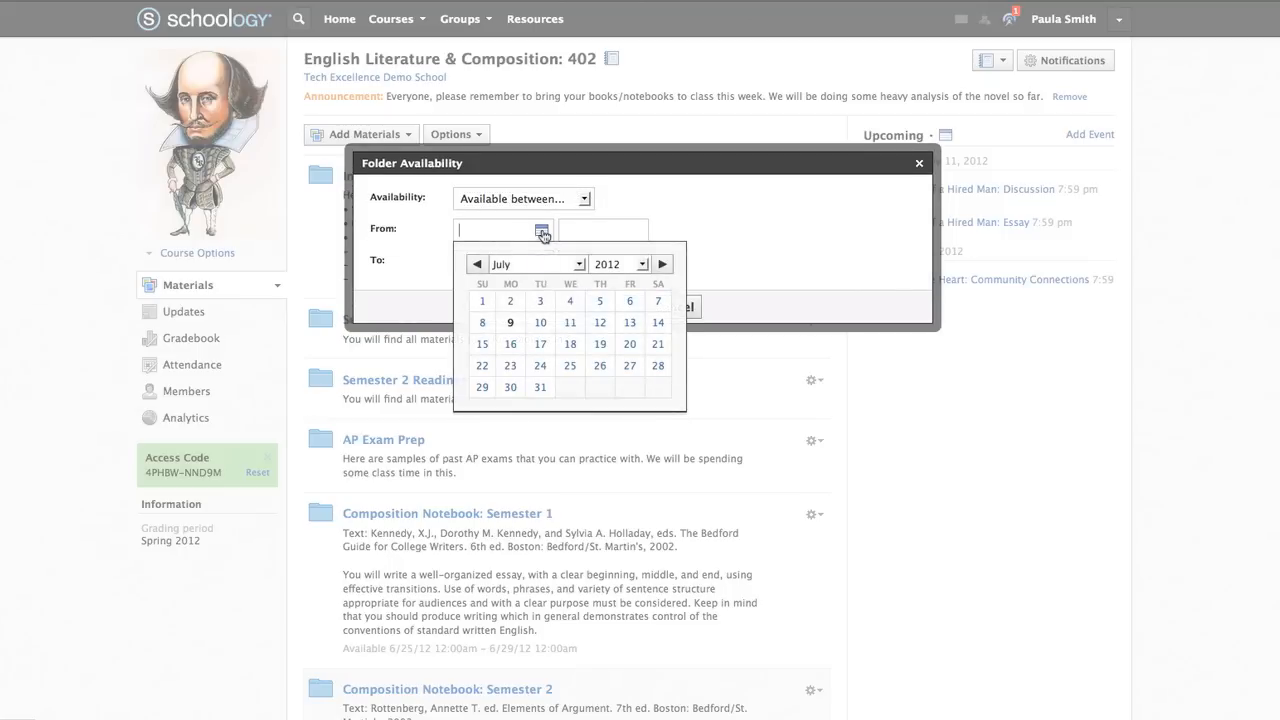
left_click(540, 322)
left_click(541, 261)
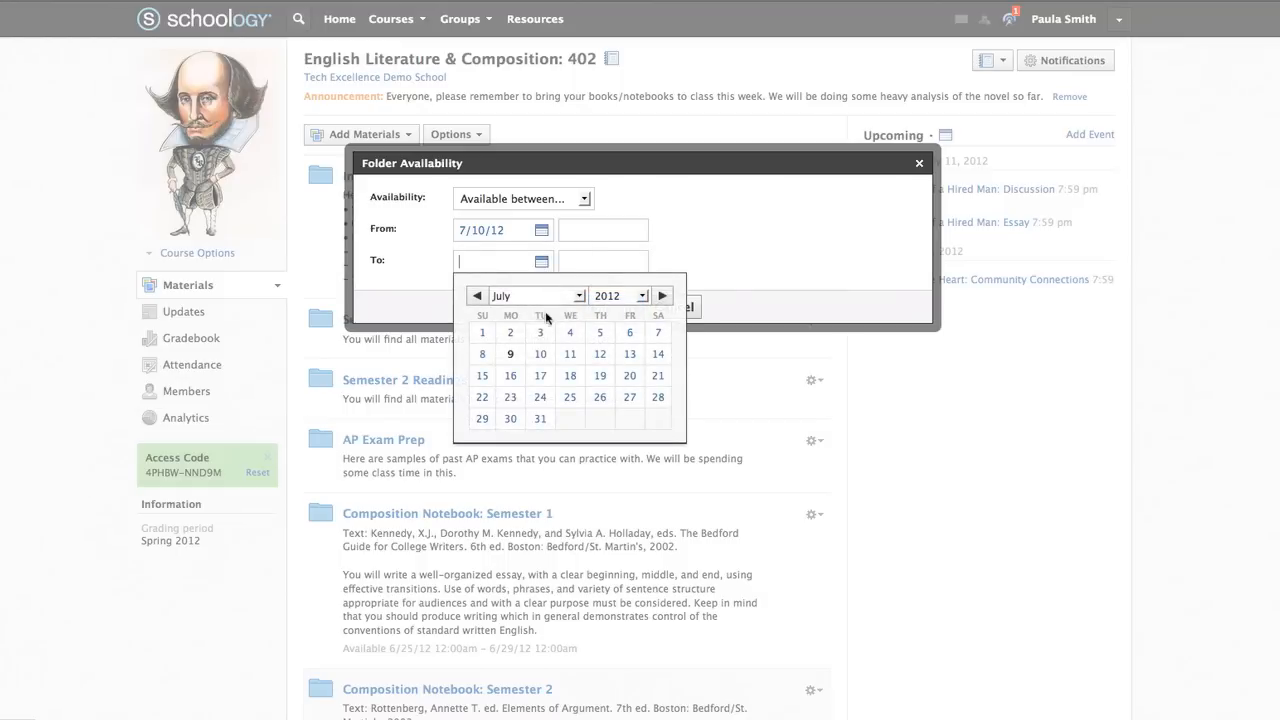
left_click(540, 419)
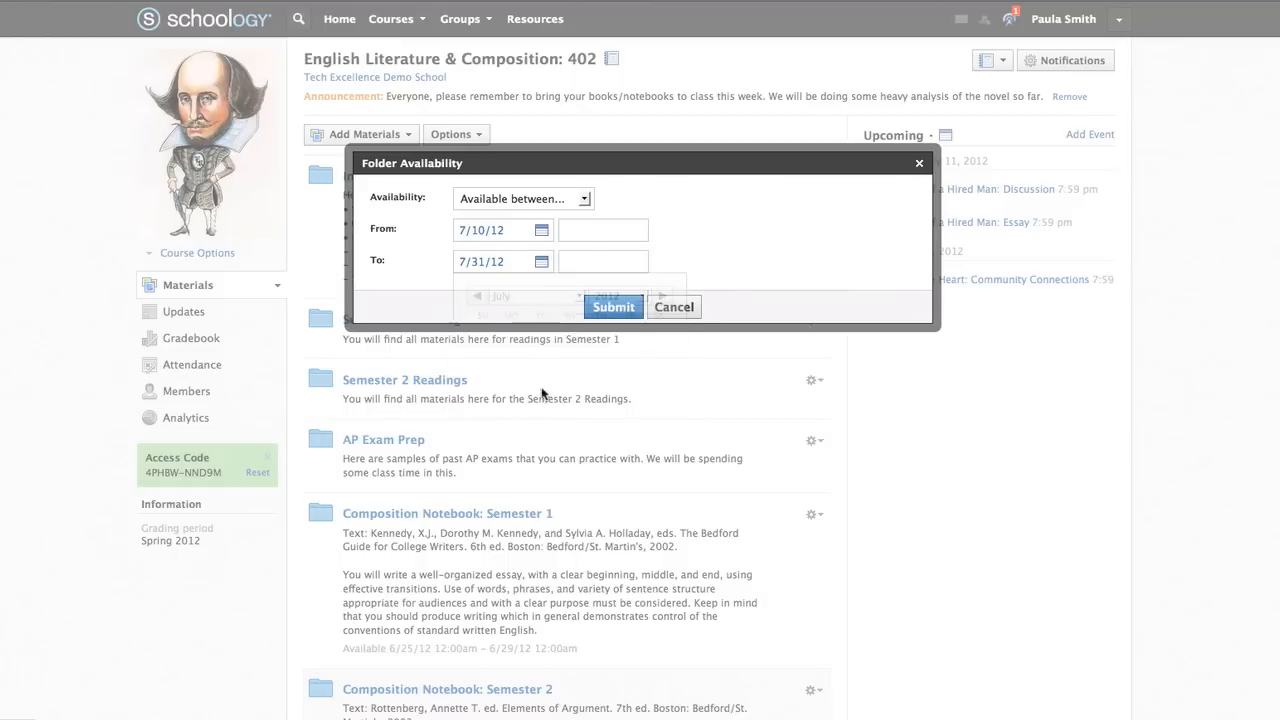
left_click(601, 261)
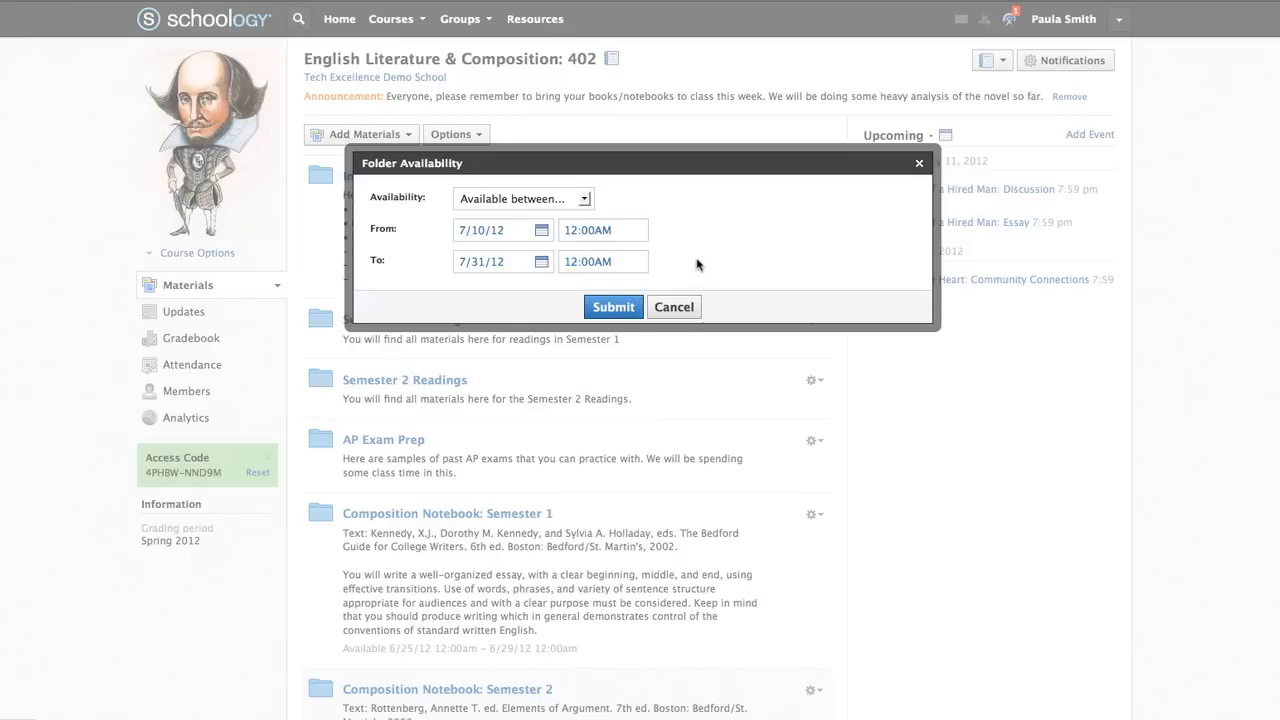
left_click(585, 199)
left_click(580, 243)
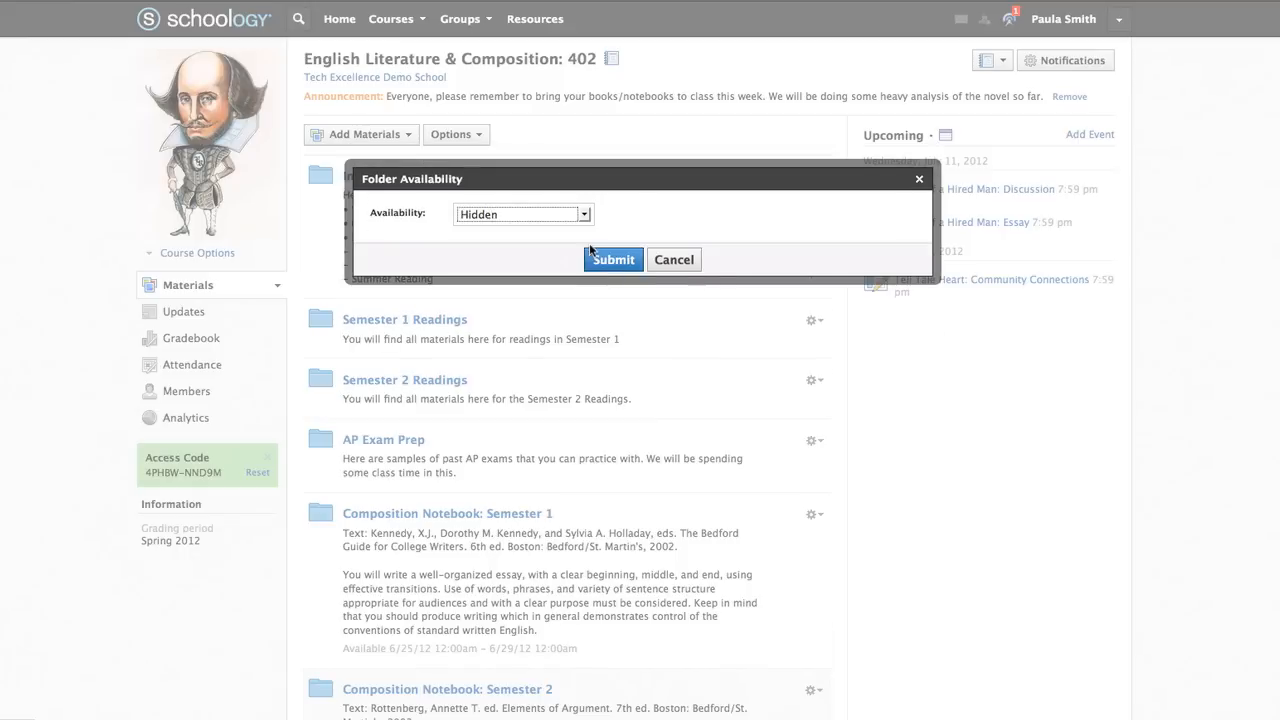
left_click(608, 262)
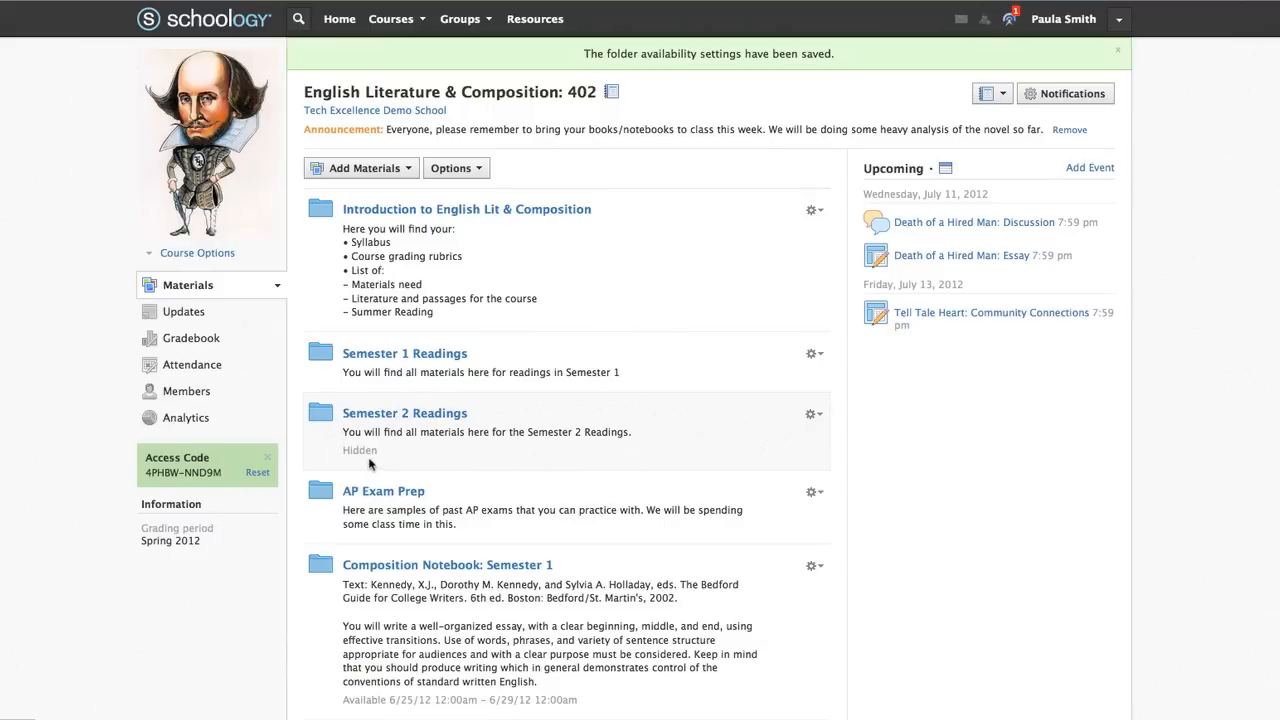
Show the Online Tests/Quizzes area from the Materials Index
scroll(968, 497, "down", 5)
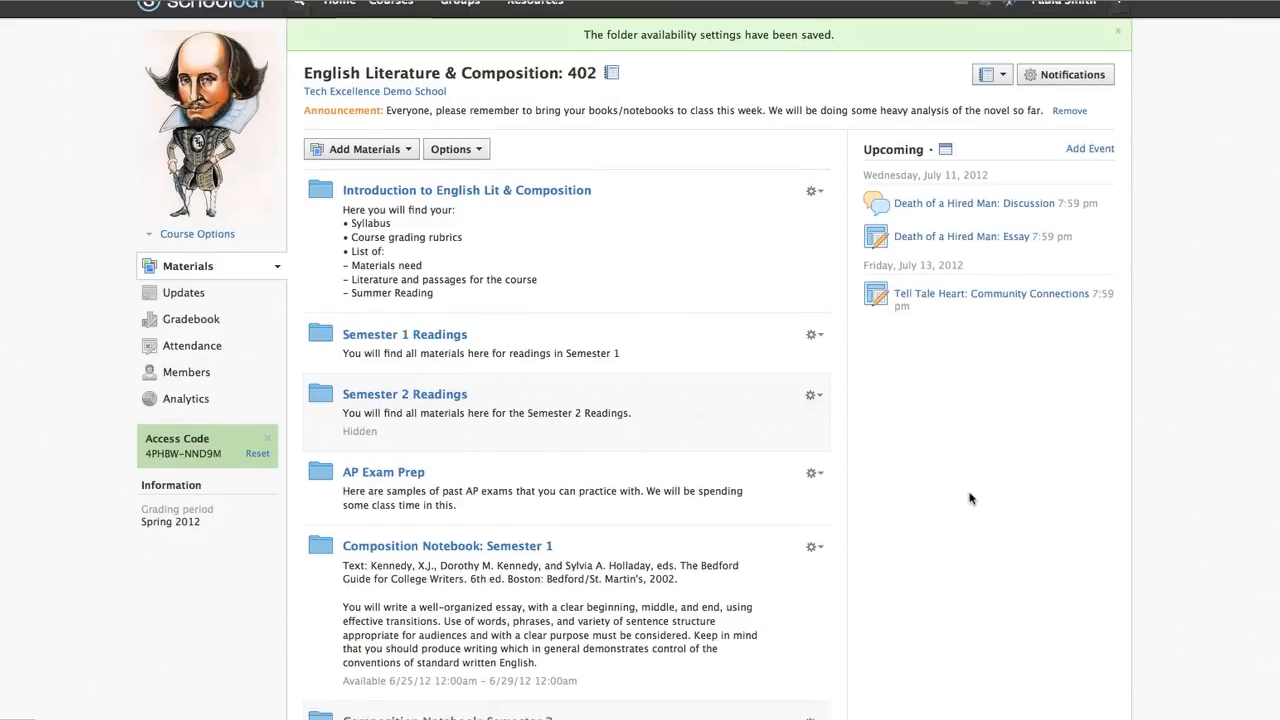
scroll(969, 497, "down", 5)
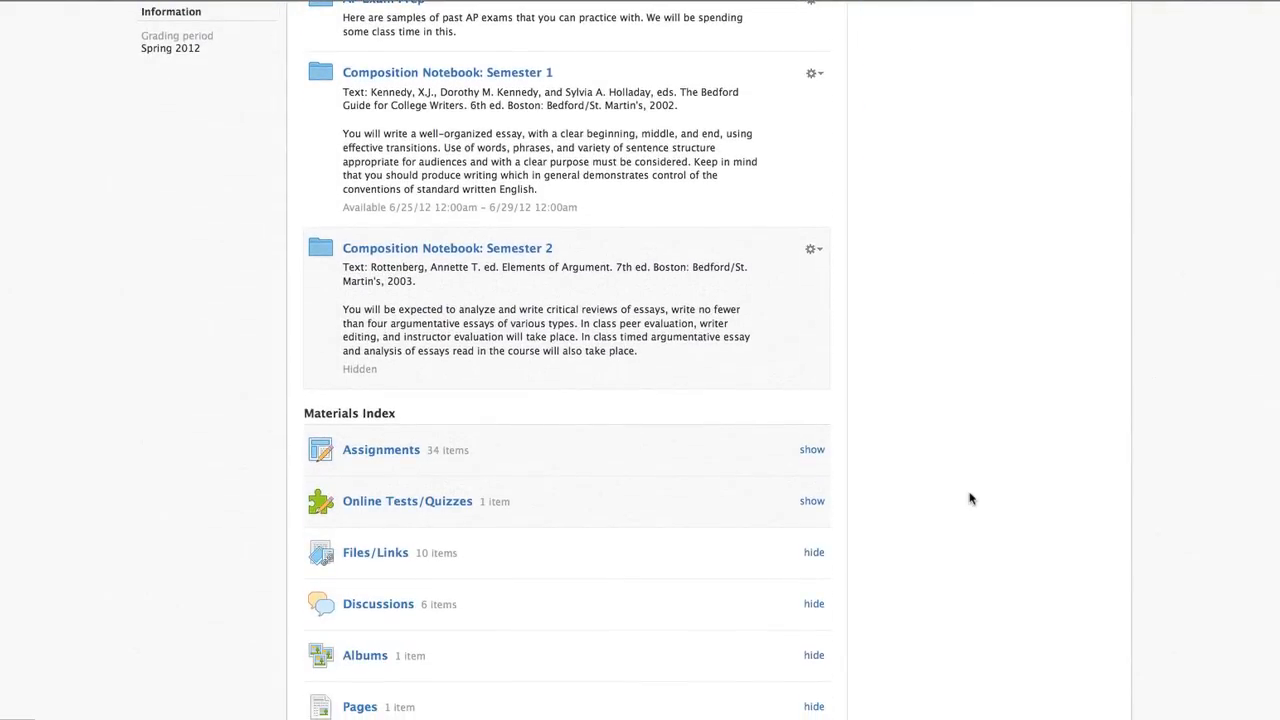
scroll(969, 497, "down", 2)
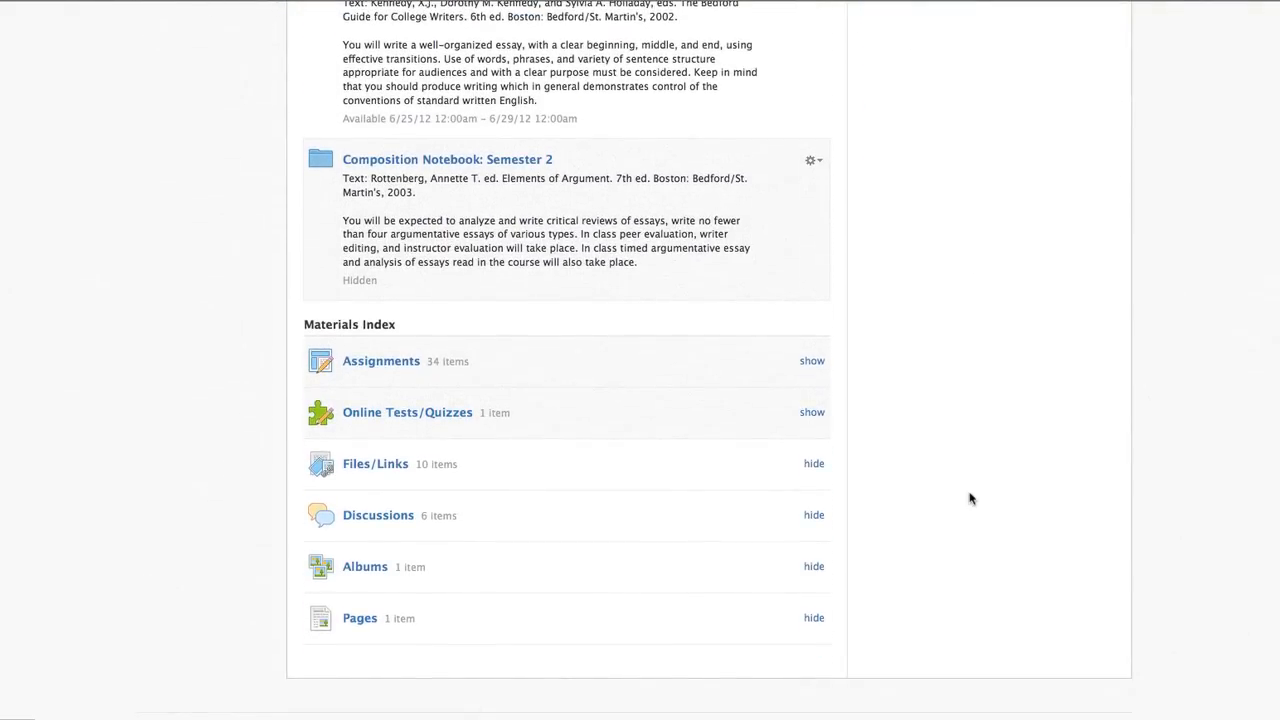
left_click(812, 413)
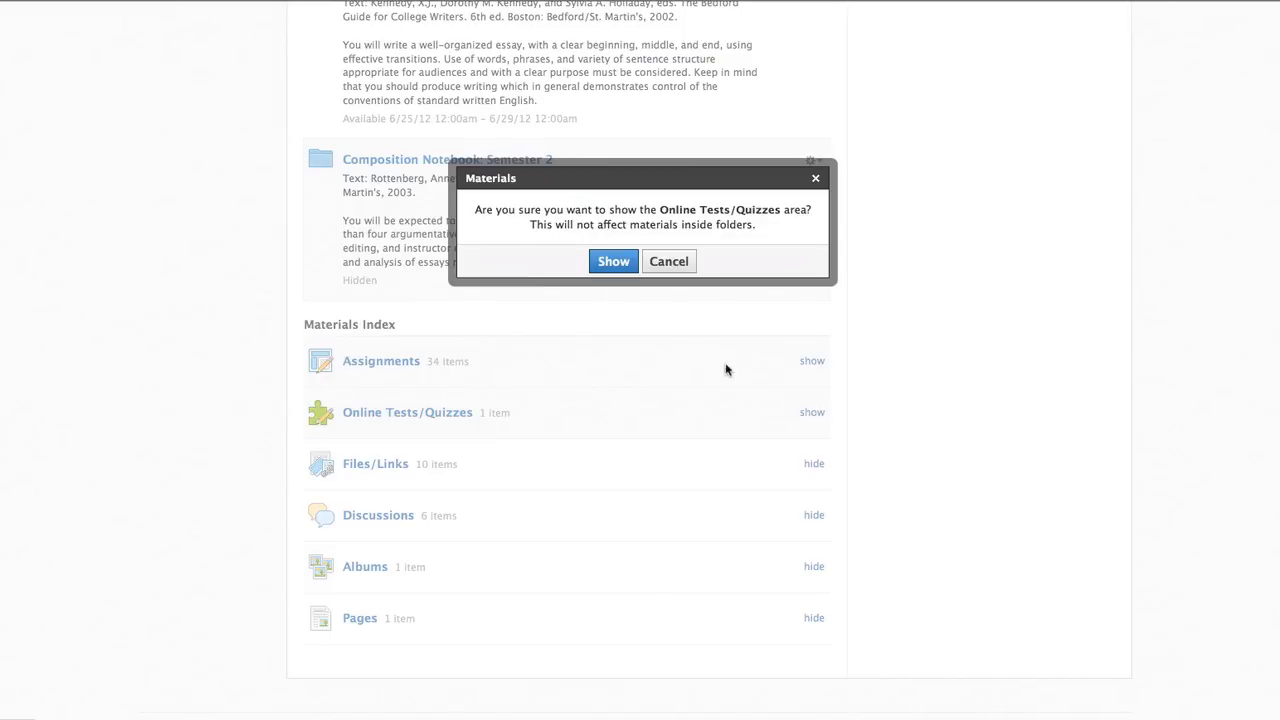
left_click(617, 263)
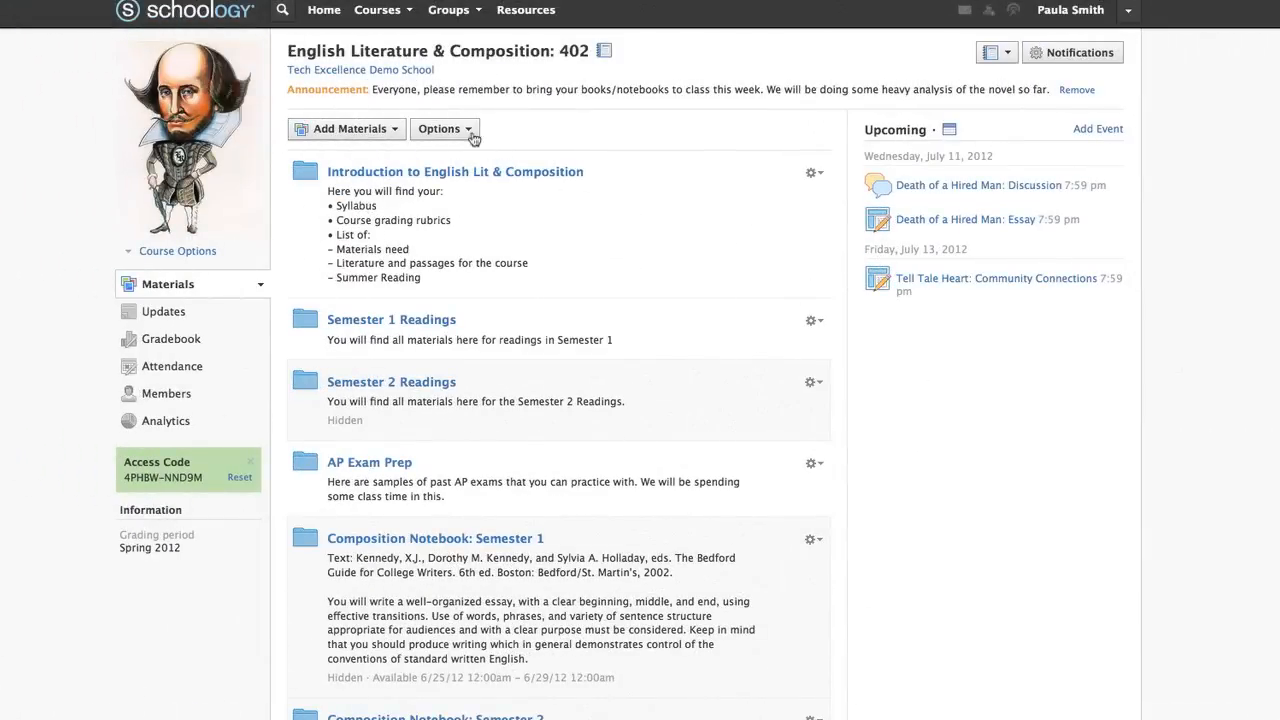
Check course-wide completion rules and folder actions, then open Semester 1 Readings > Novel: Catcher in the Rye
left_click(450, 128)
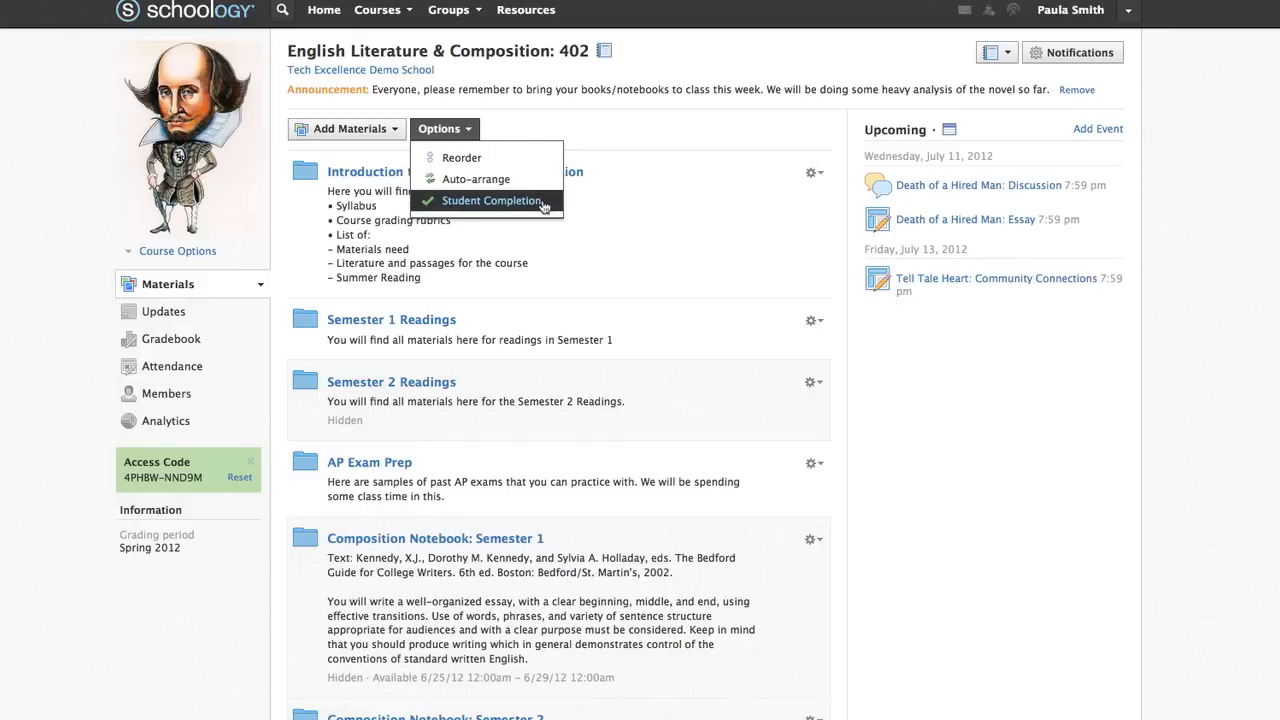
left_click(491, 200)
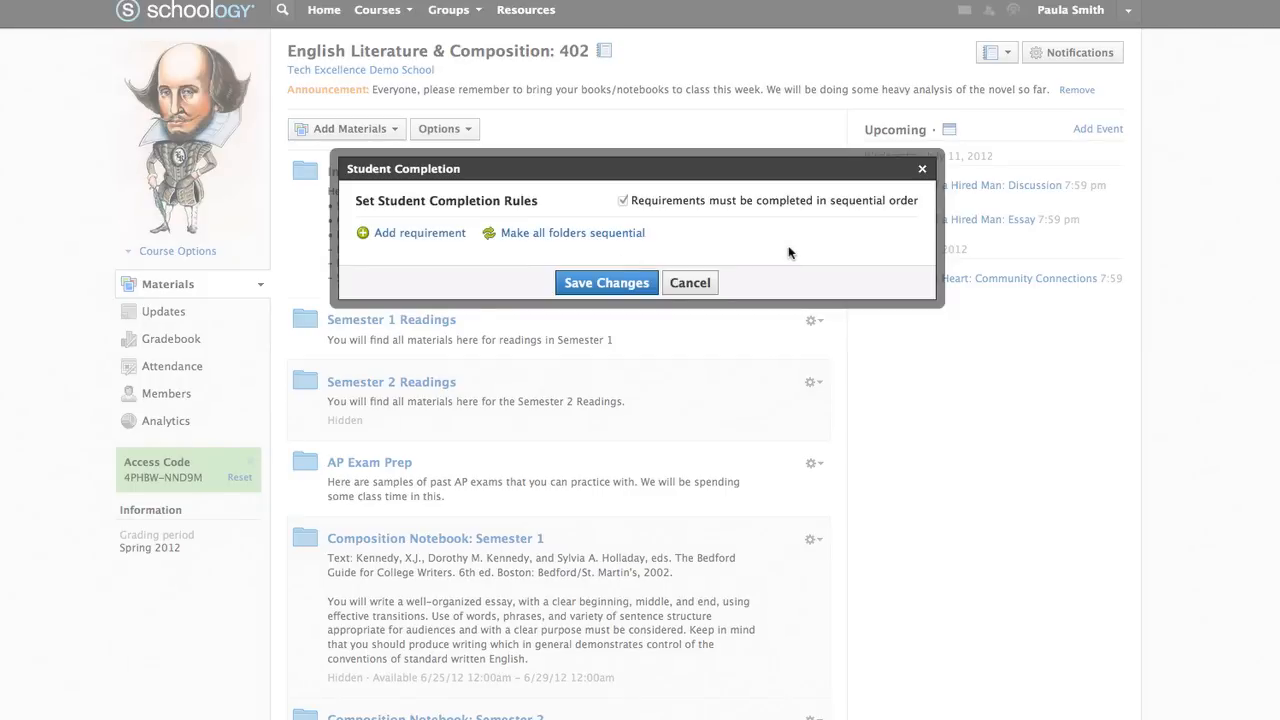
left_click(922, 168)
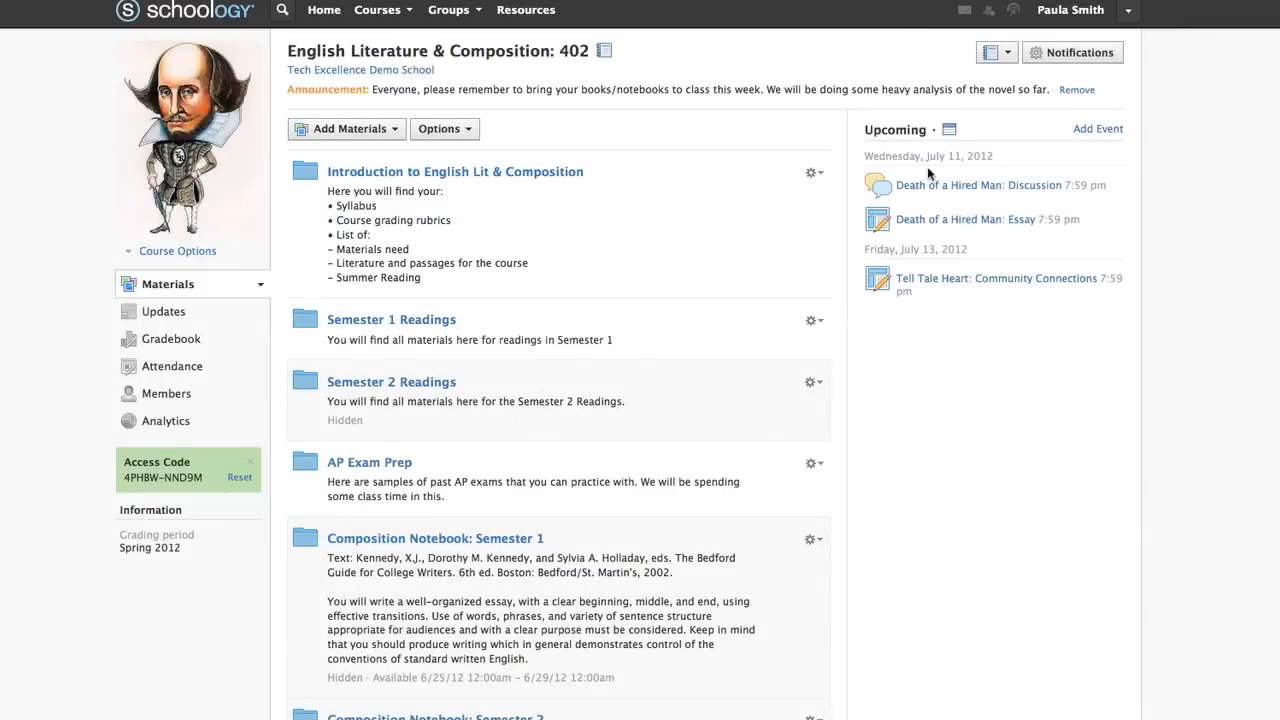
left_click(816, 173)
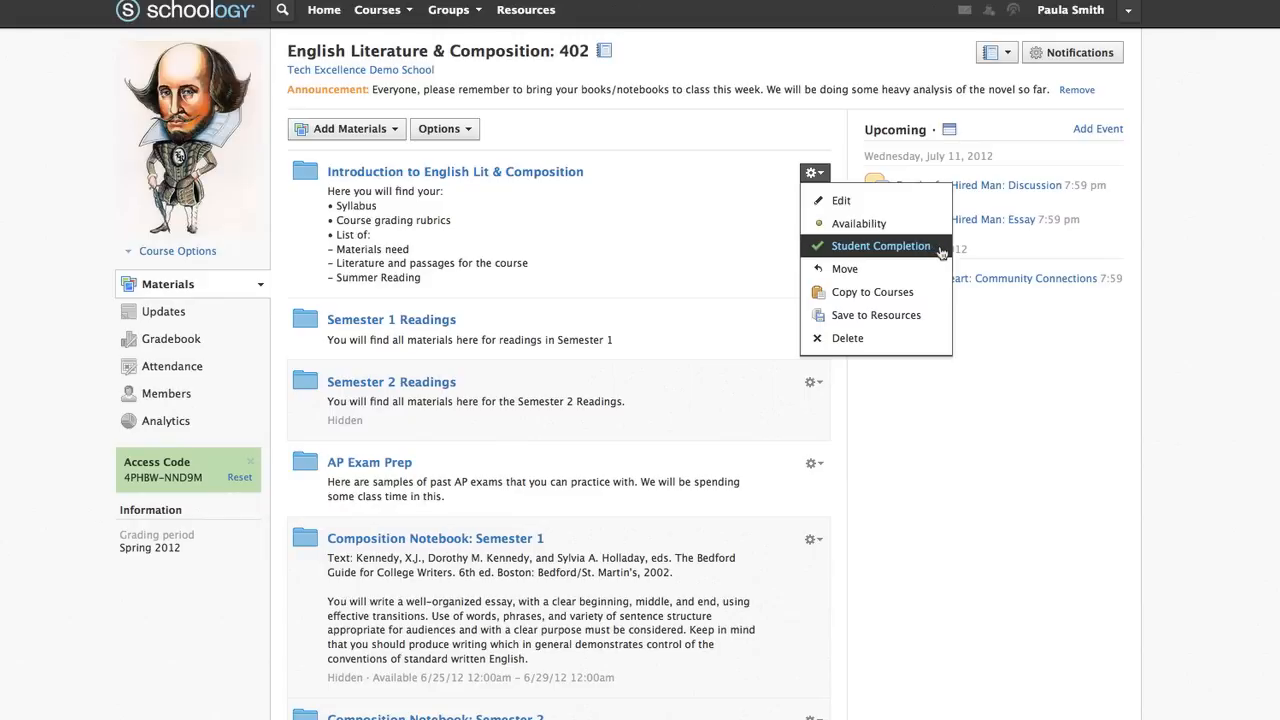
left_click(776, 234)
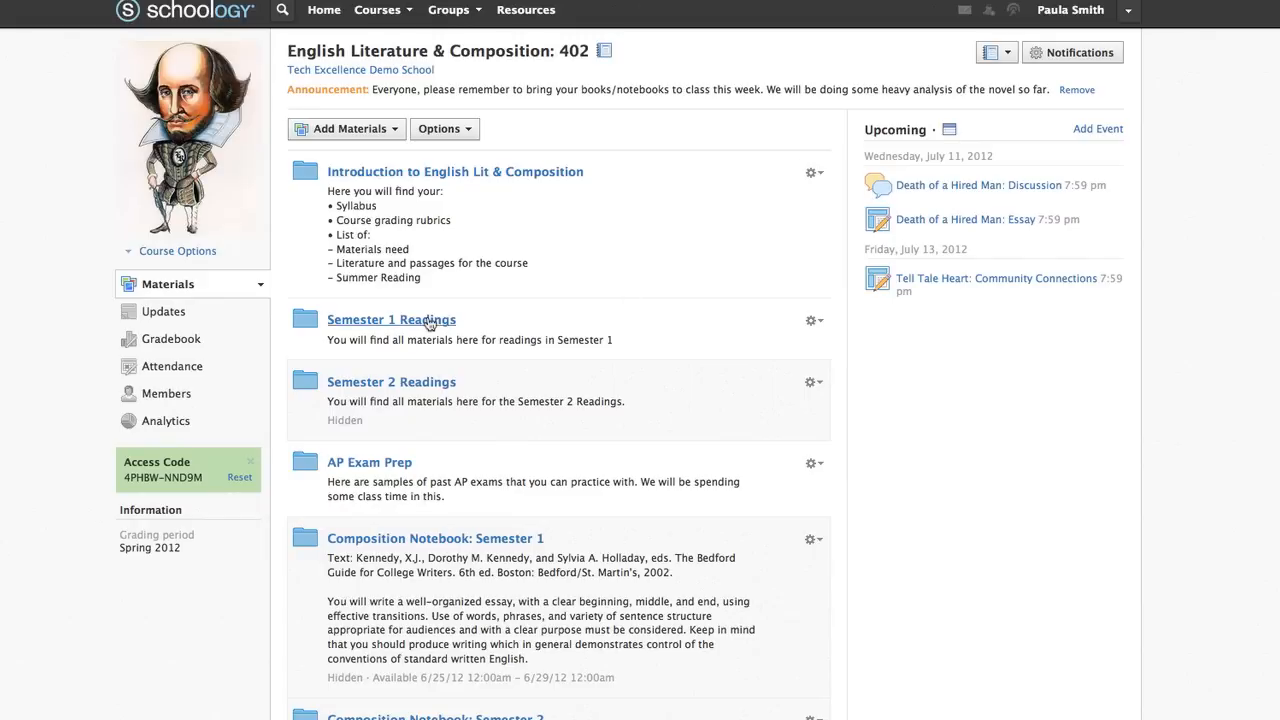
left_click(432, 321)
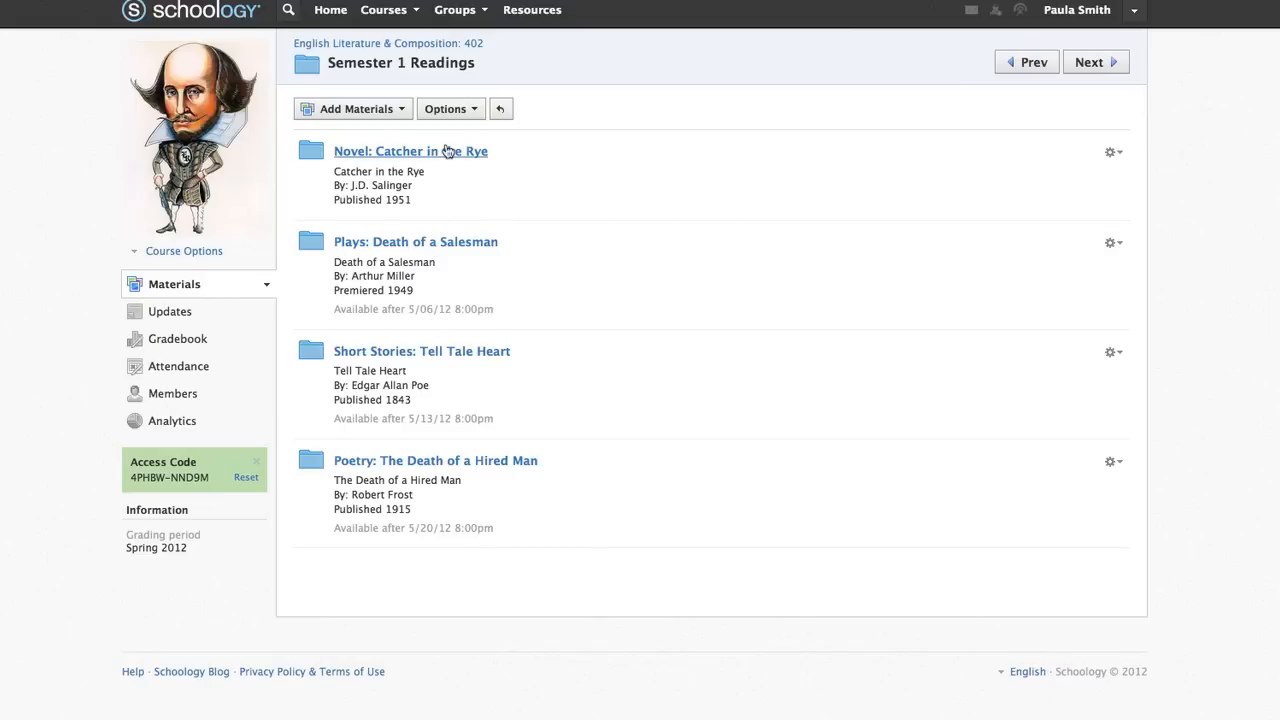
left_click(447, 151)
In the folder's Student Completion rules, require viewing the Salinger page and replying on Holden's Character
left_click(470, 110)
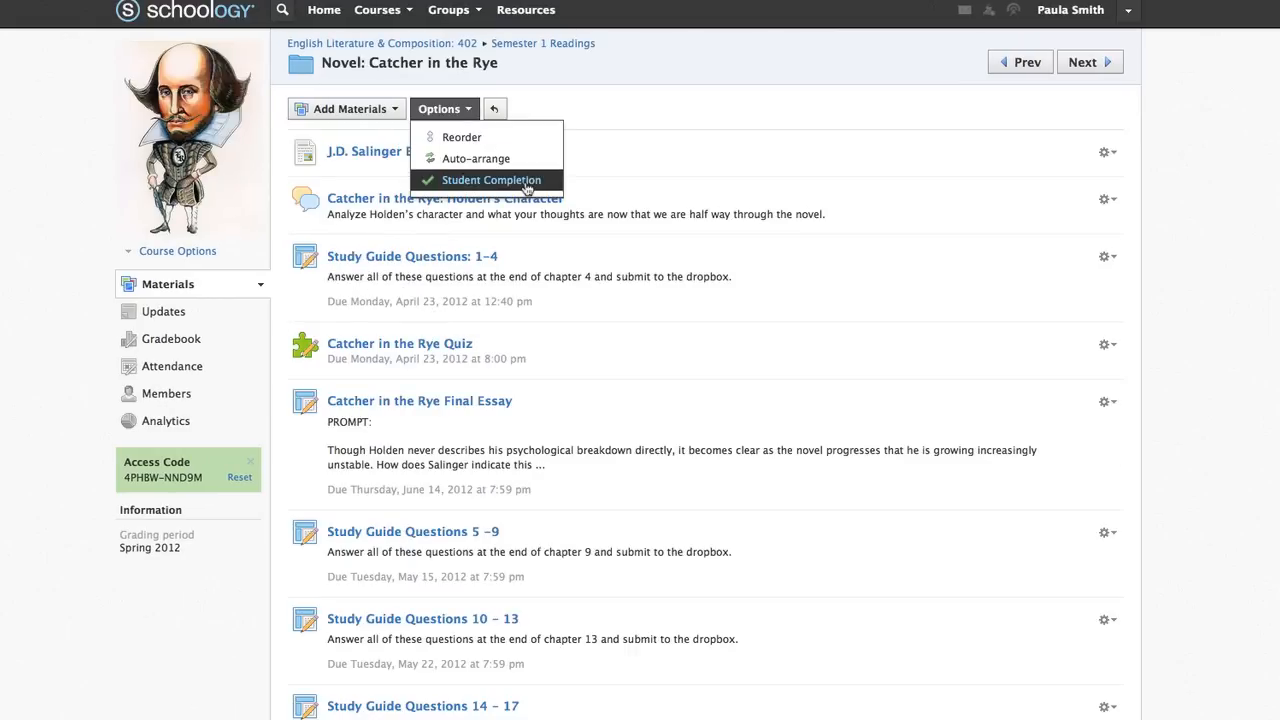
left_click(490, 180)
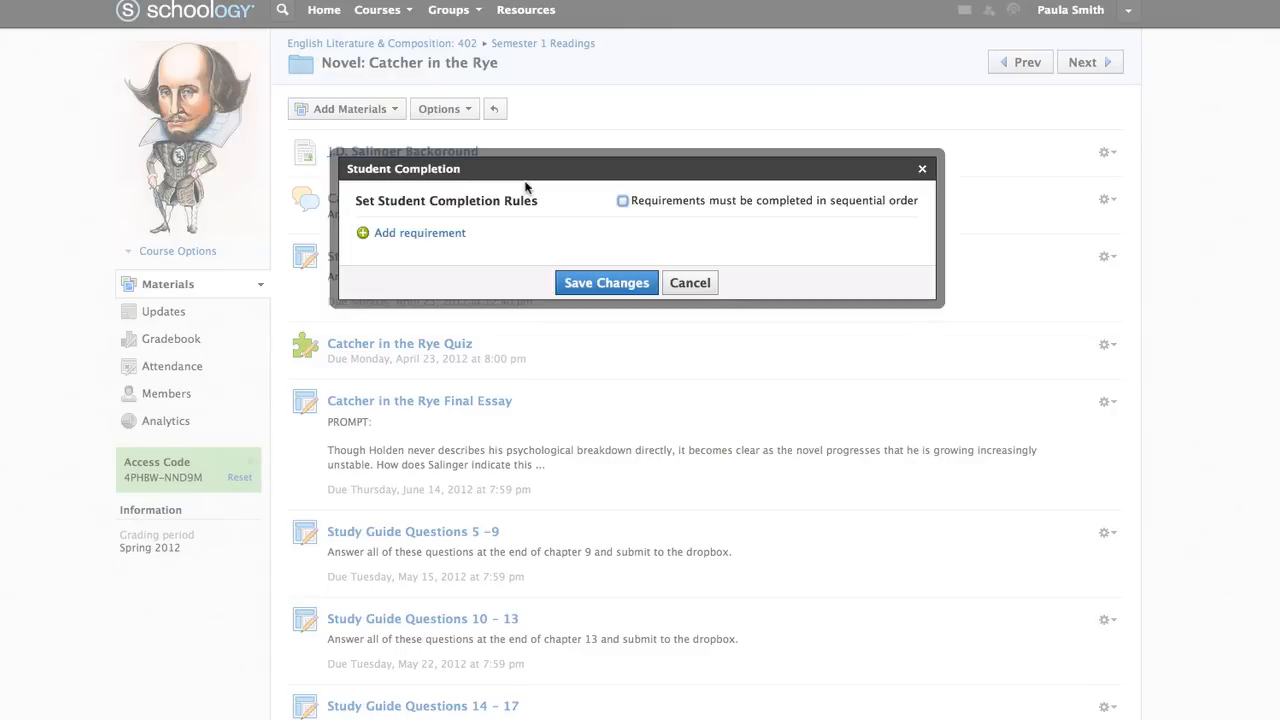
left_click(445, 233)
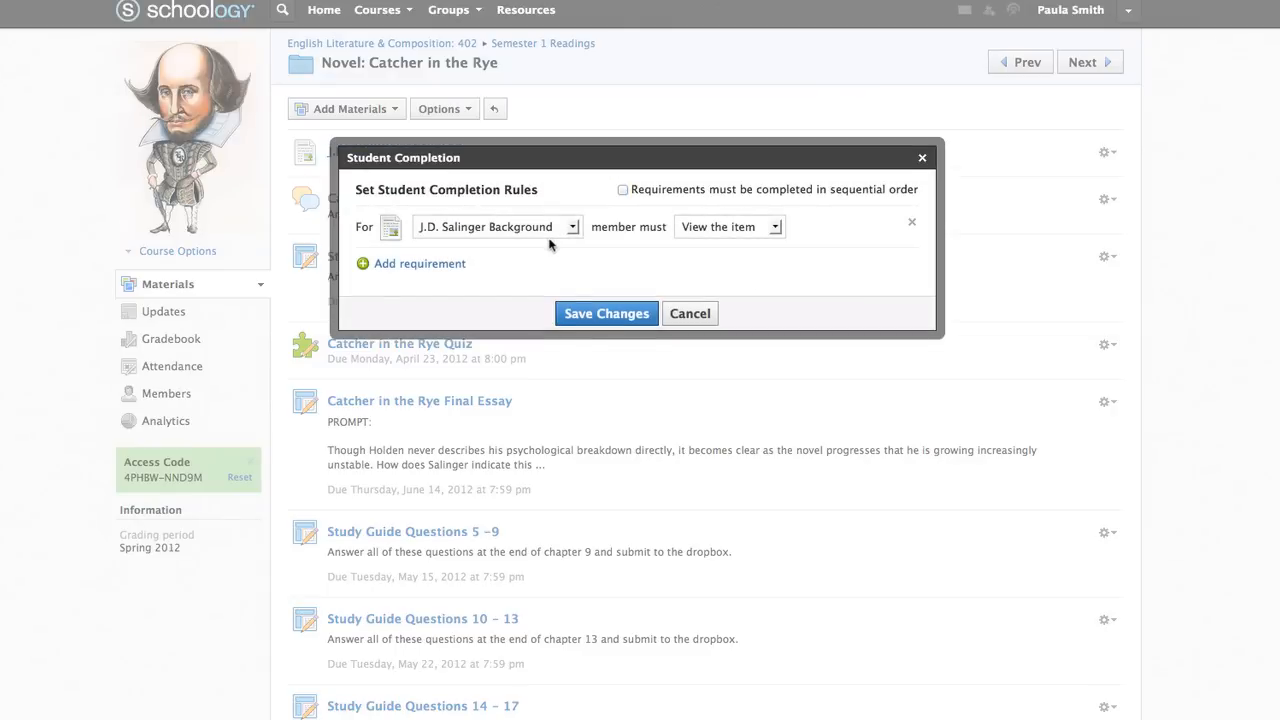
left_click(556, 265)
left_click(572, 258)
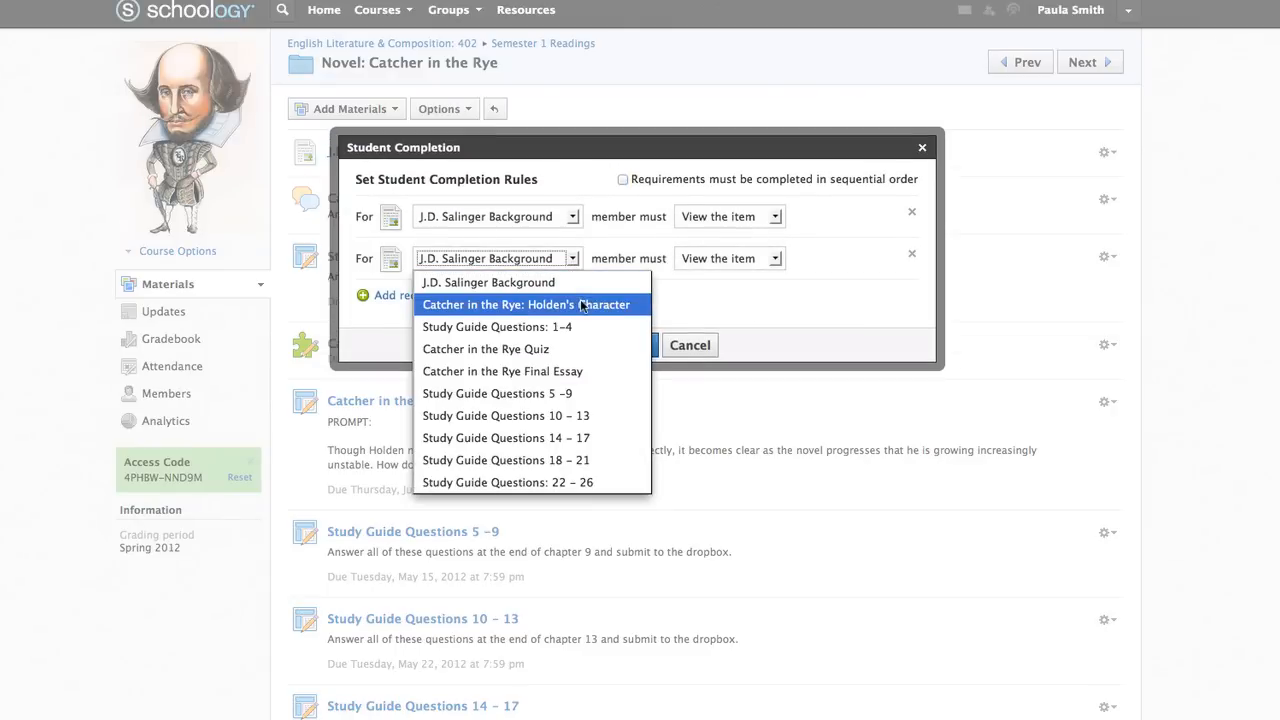
left_click(575, 304)
left_click(802, 287)
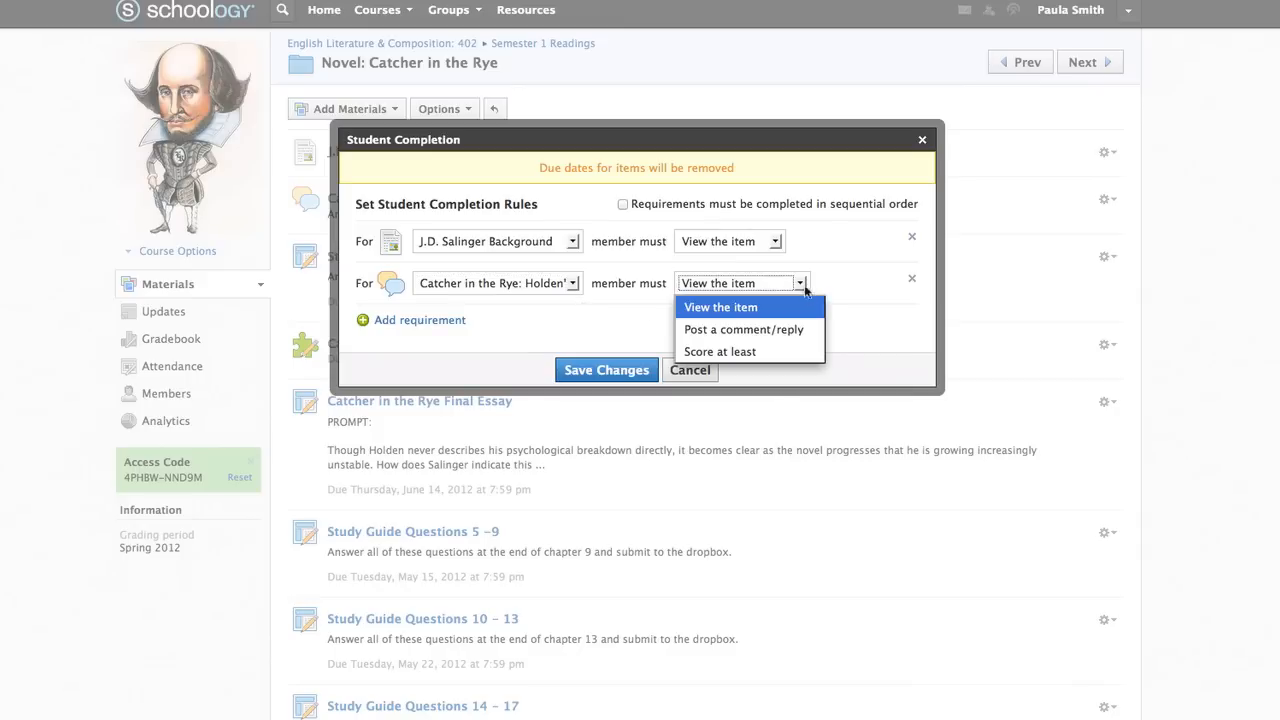
left_click(814, 330)
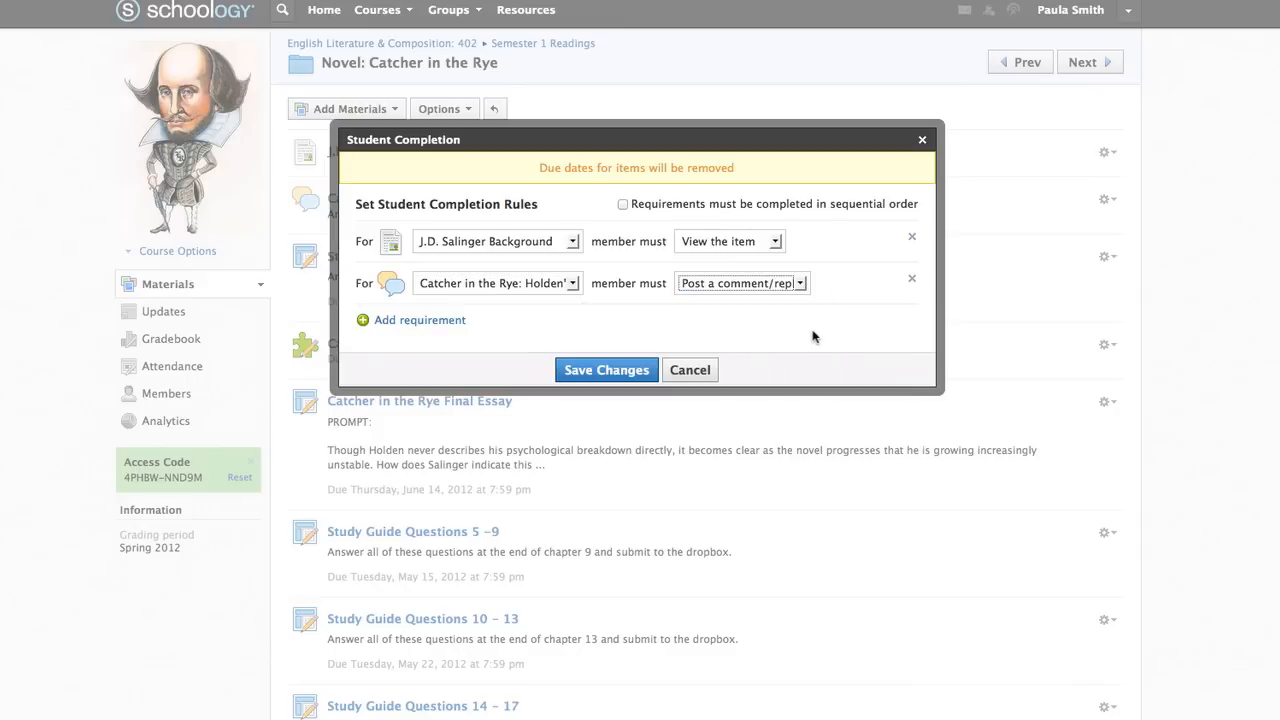
Add a rule requiring a Catcher in the Rye Quiz submission and save the rules
left_click(447, 324)
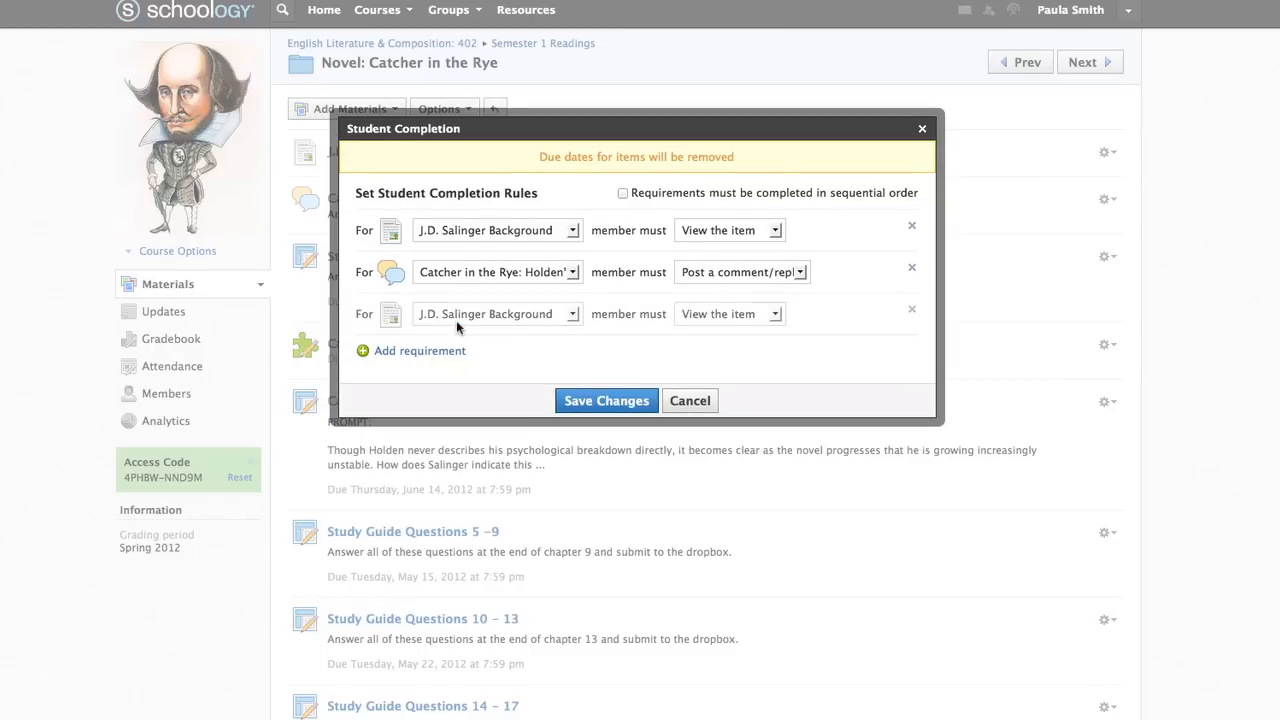
left_click(572, 314)
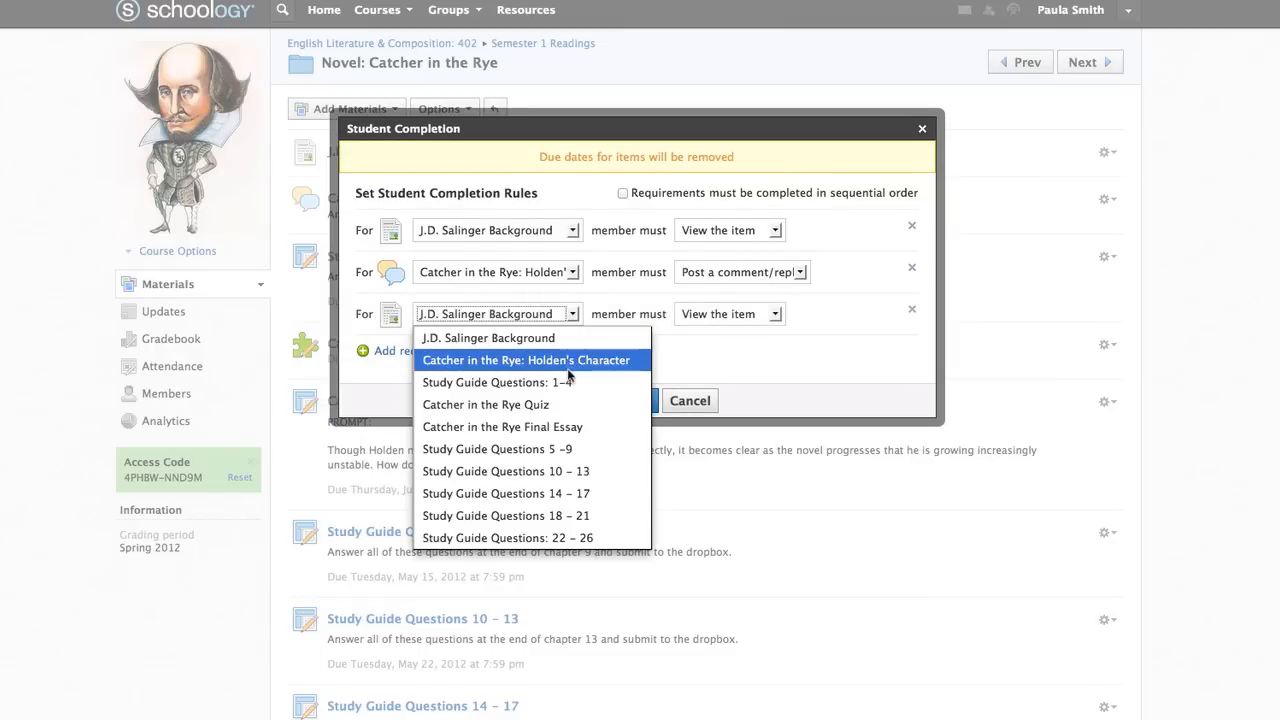
left_click(570, 404)
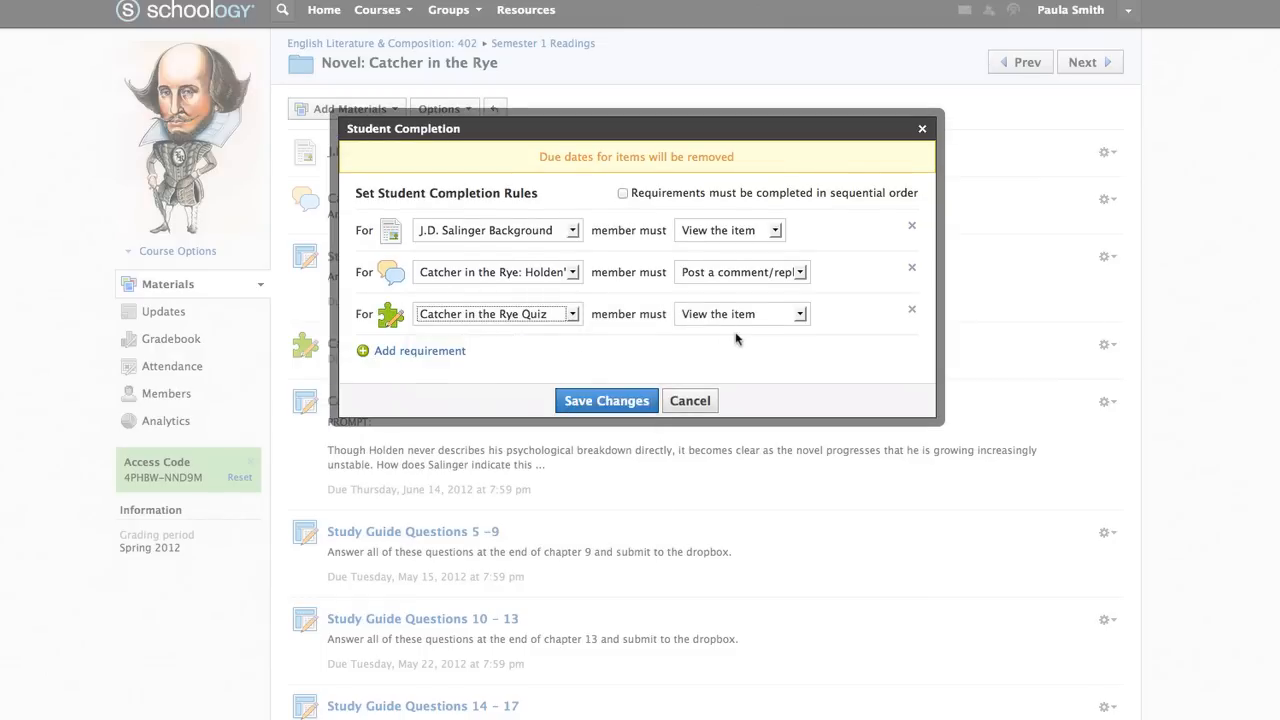
left_click(799, 314)
left_click(799, 382)
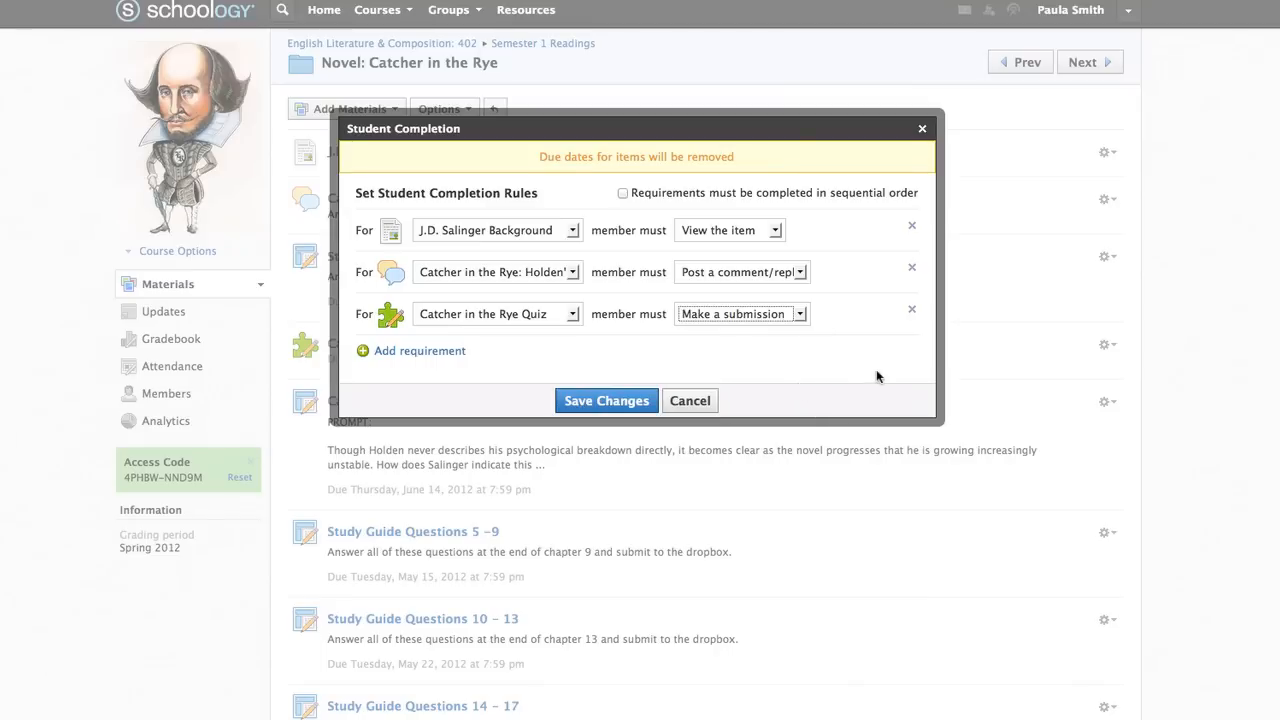
left_click(604, 405)
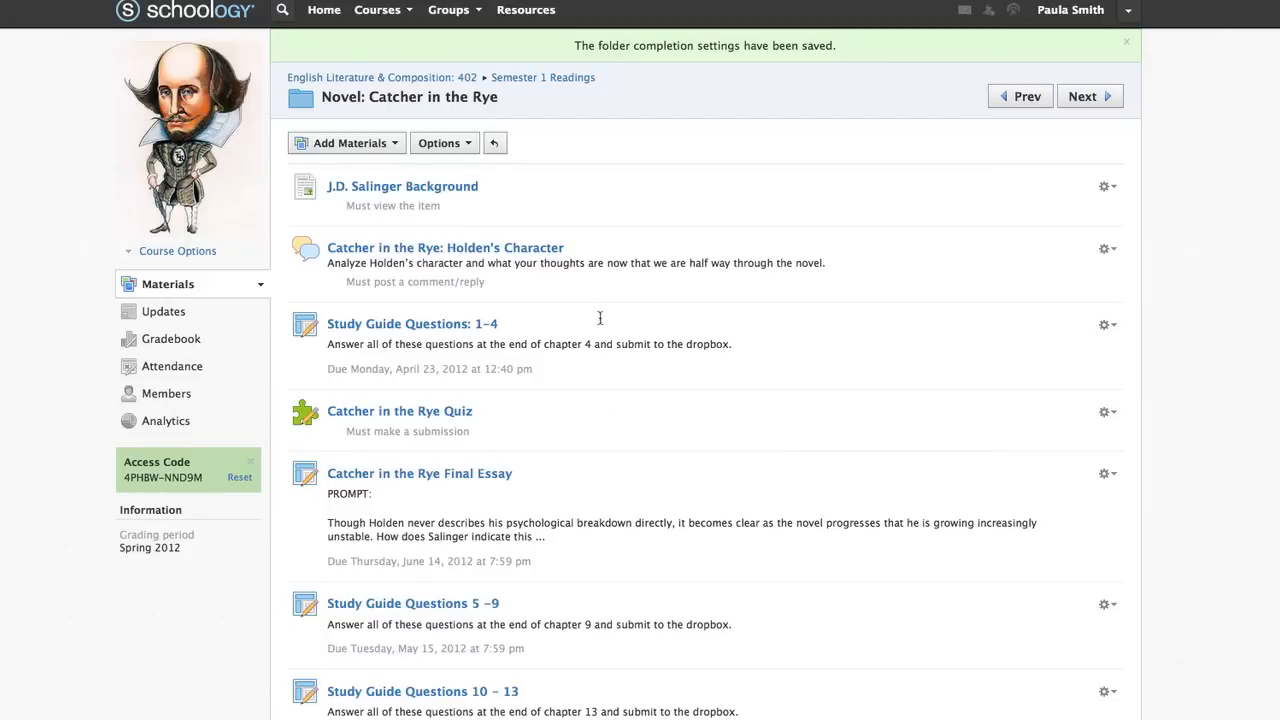
Revisit the 402 course's Semester 2 Readings actions and the personal resources collections
left_click(401, 87)
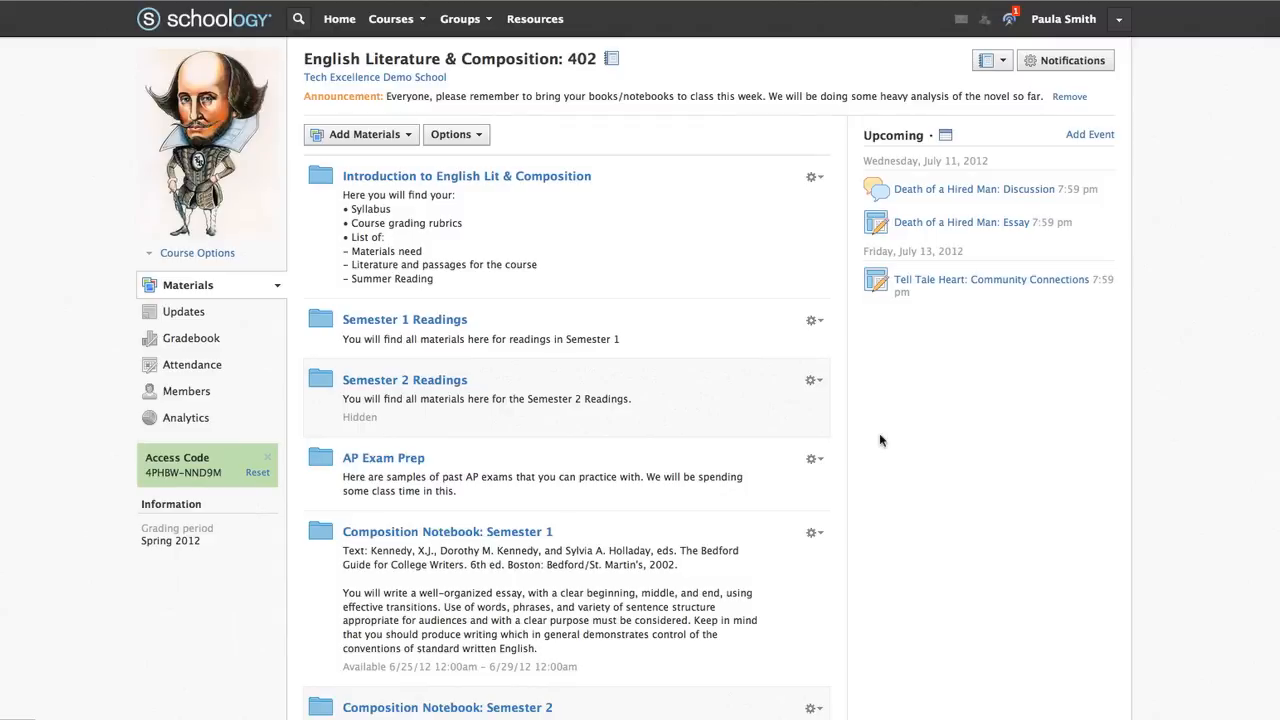
left_click(814, 380)
left_click(545, 20)
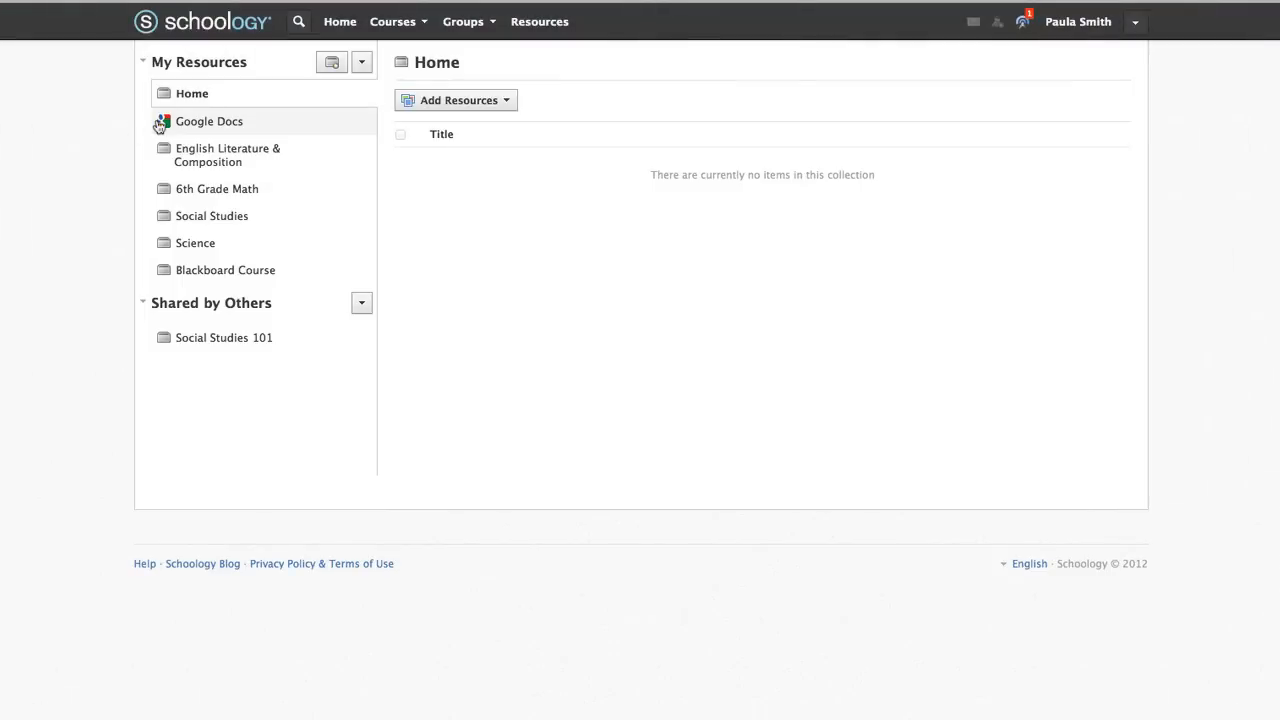
From Account Settings, start connecting a Google Docs account
left_click(1136, 24)
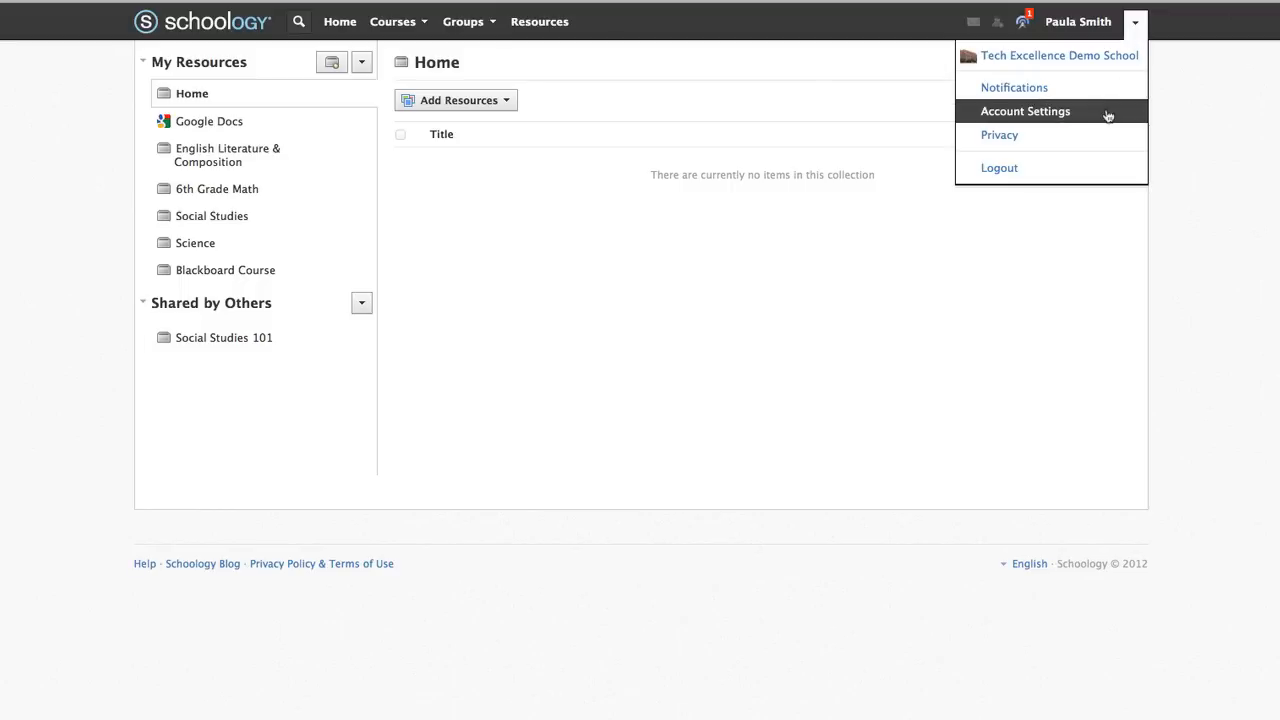
left_click(1025, 111)
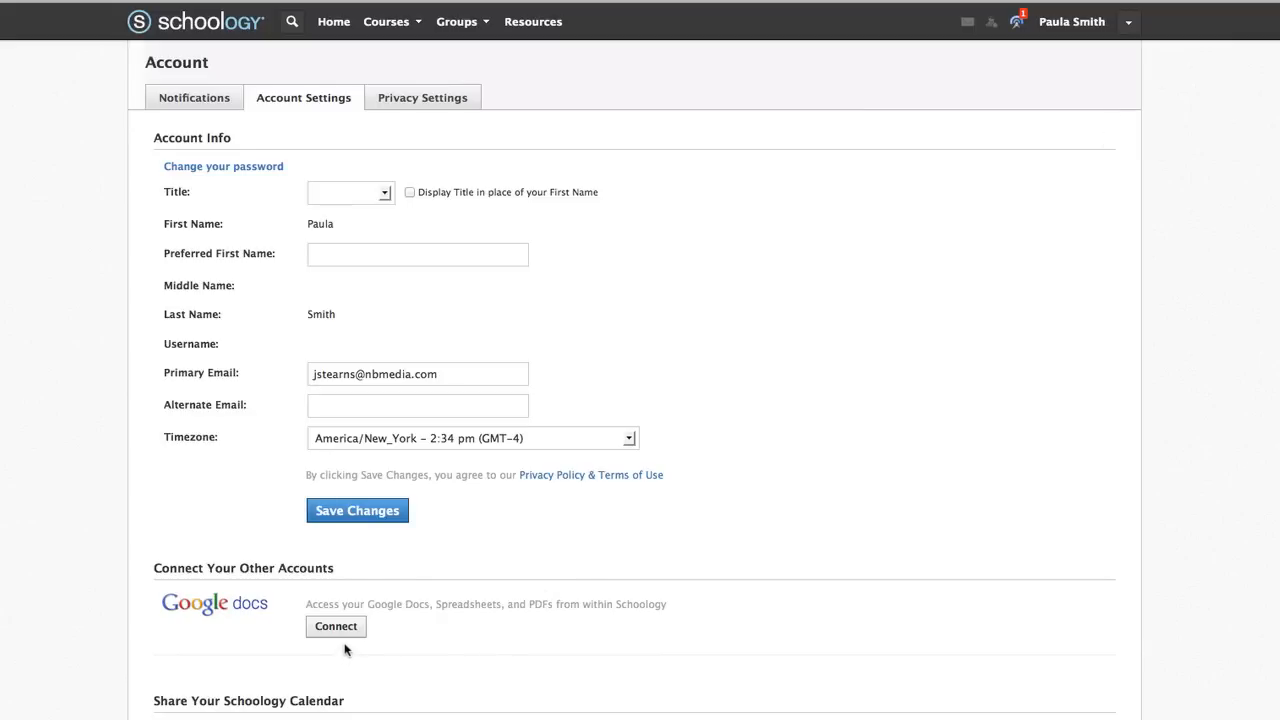
scroll(345, 650, "down", 5)
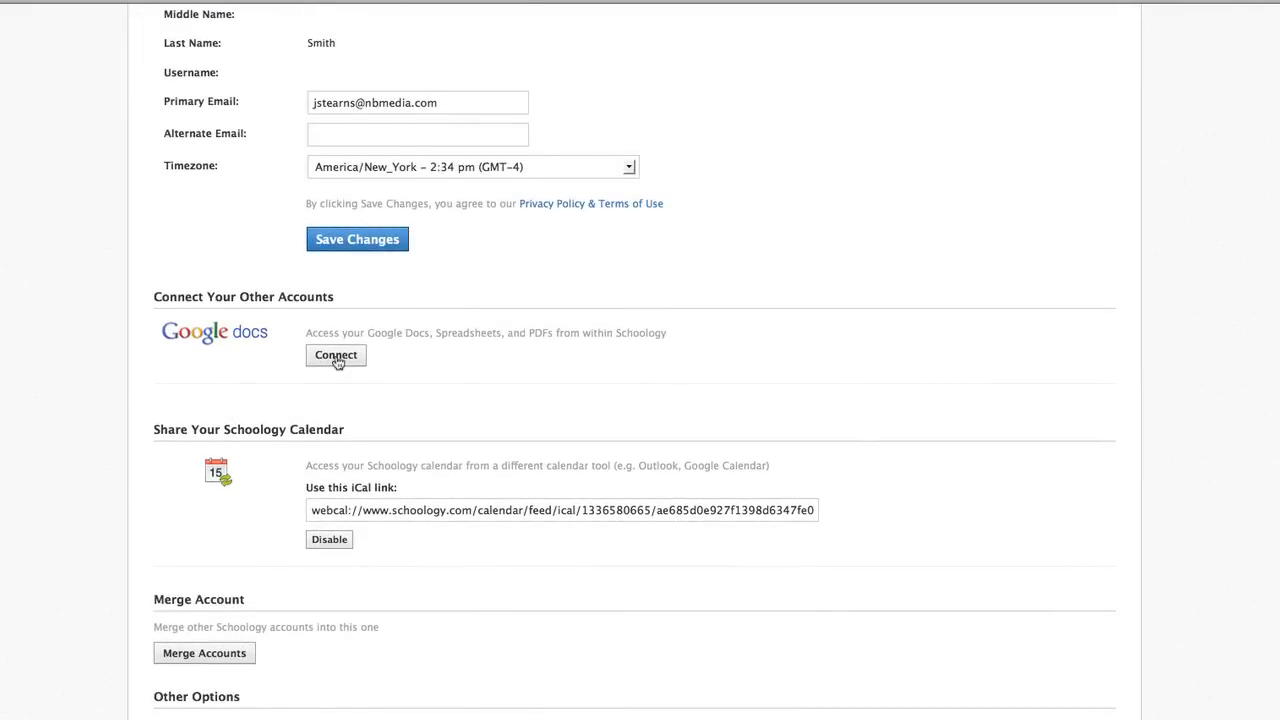
left_click(337, 358)
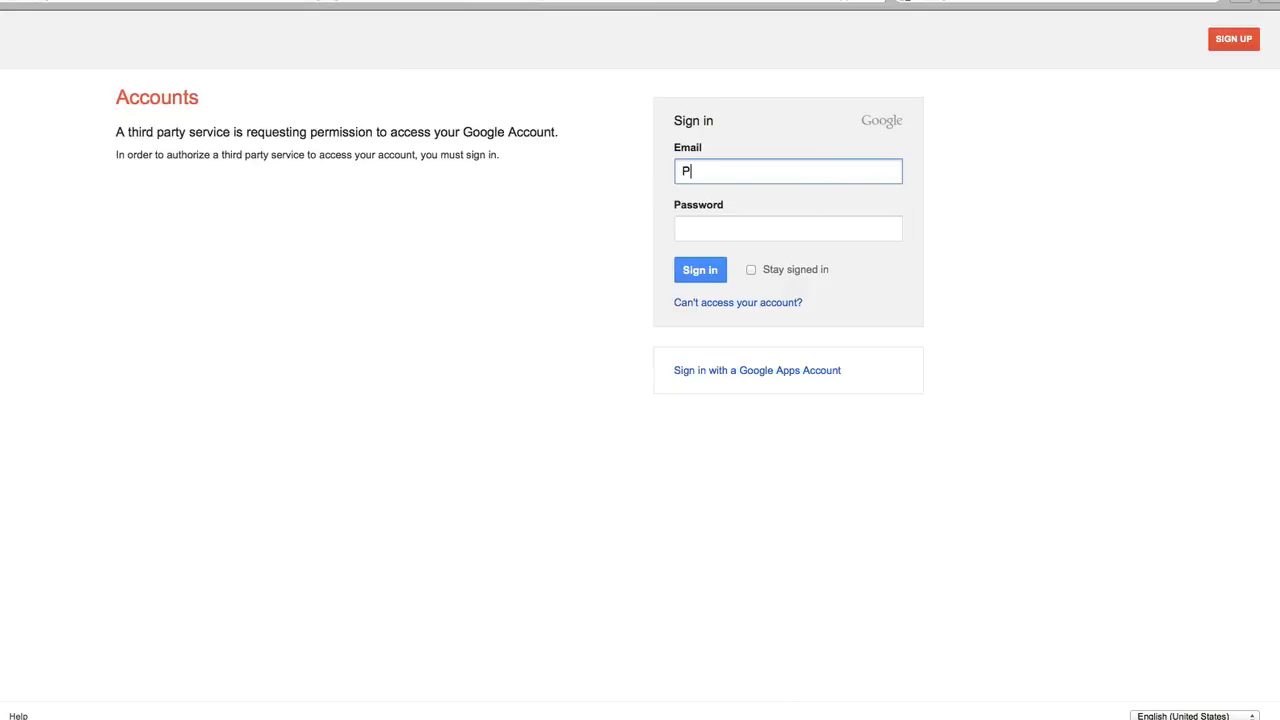
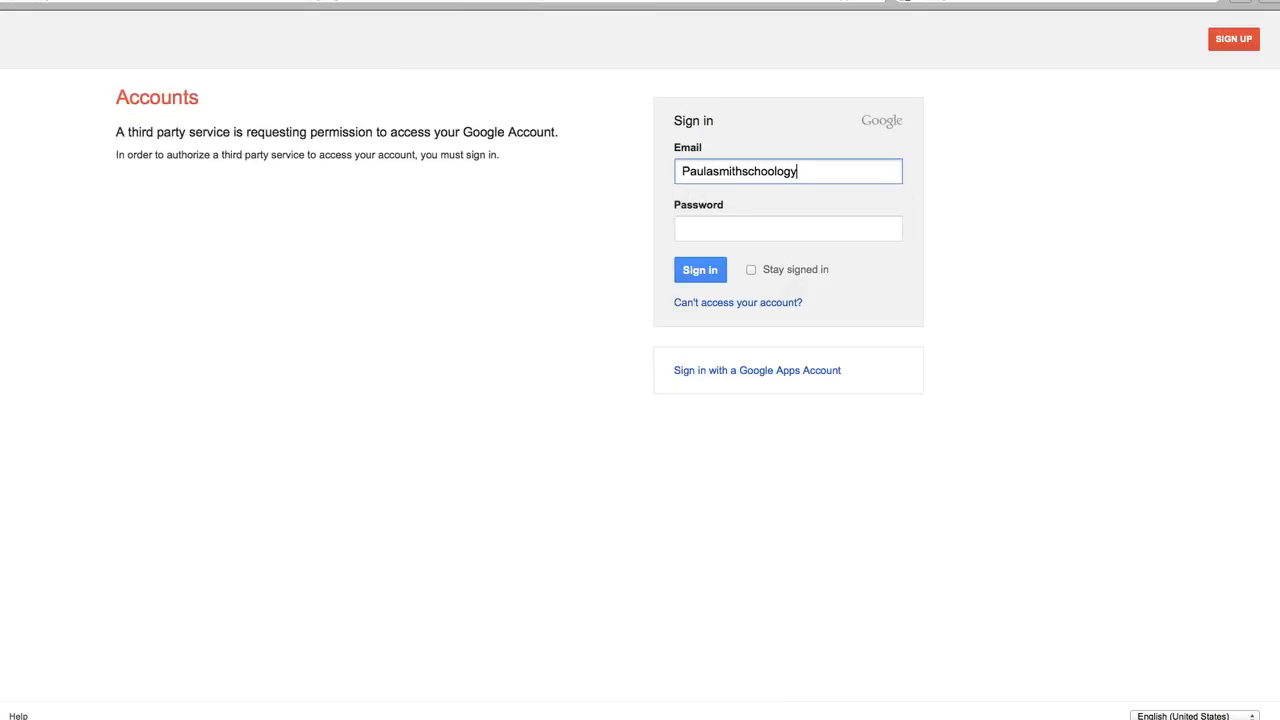
Sign in with the Google account's email and password and grant Schoology access to Google Docs
key("Tab")
type("•••••••••")
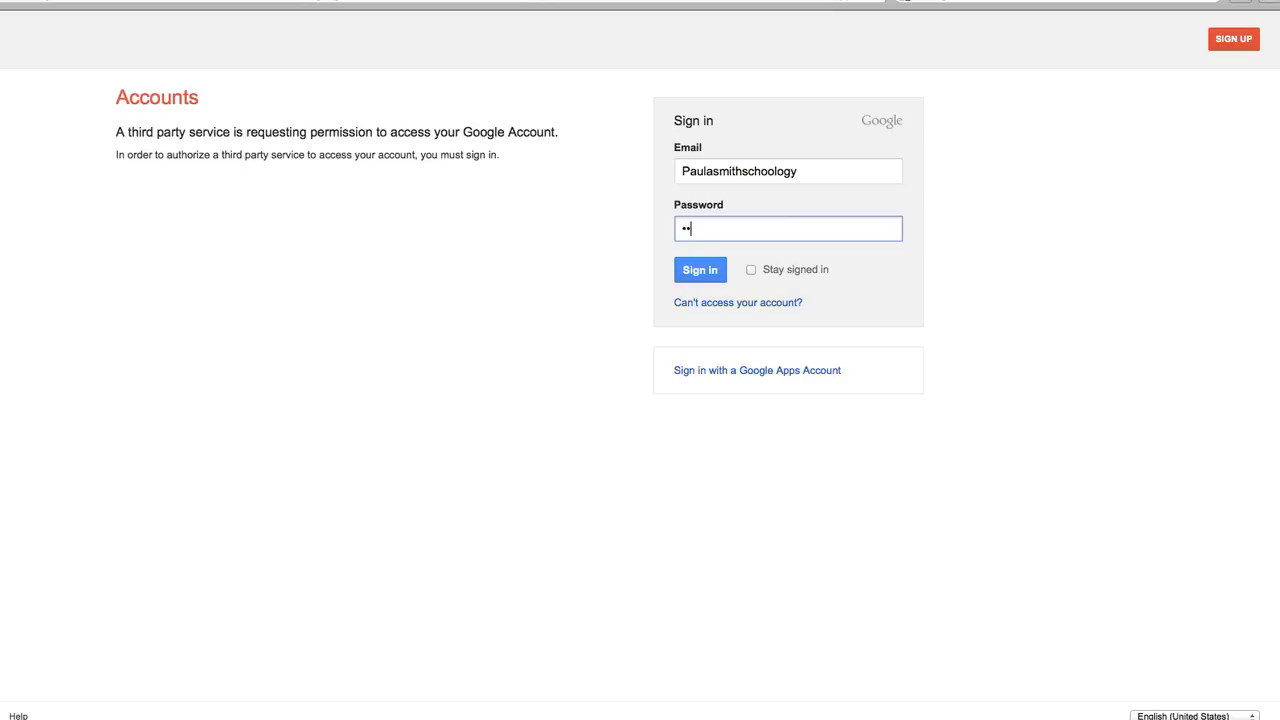
left_click(705, 277)
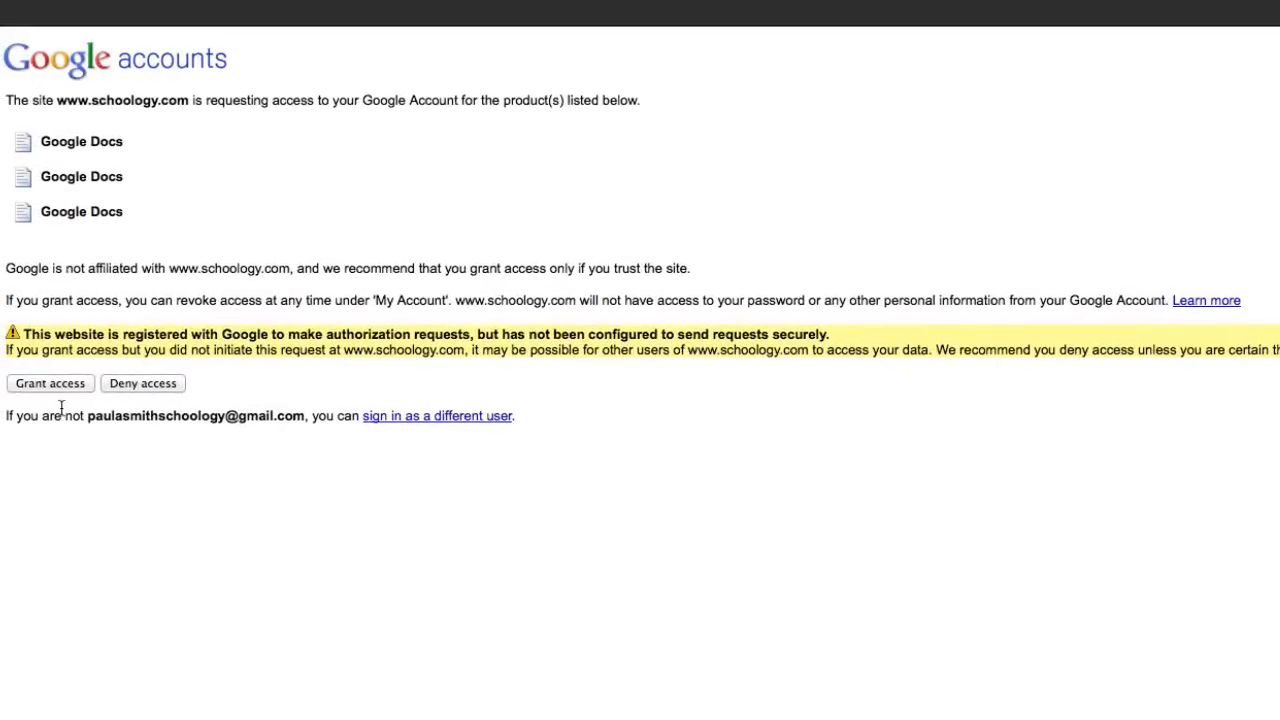
left_click(50, 383)
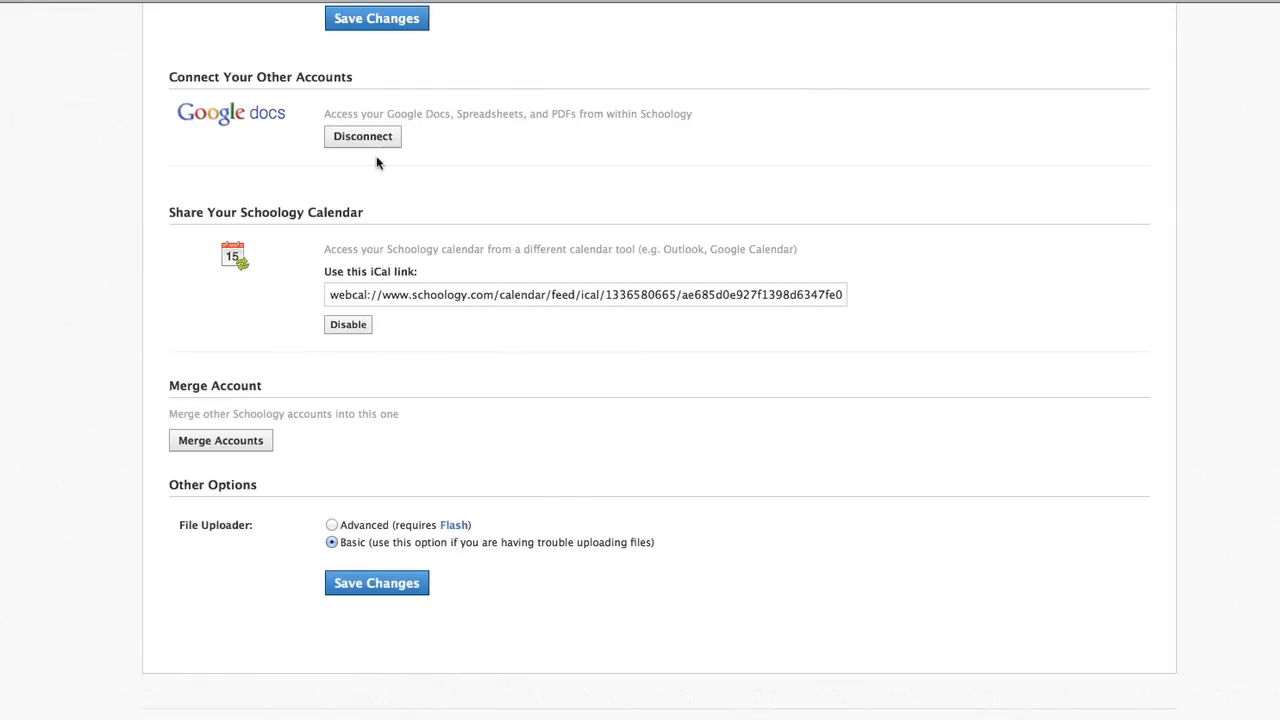
Open the English Literature & Composition collection under My Resources
scroll(377, 163, "up", 5)
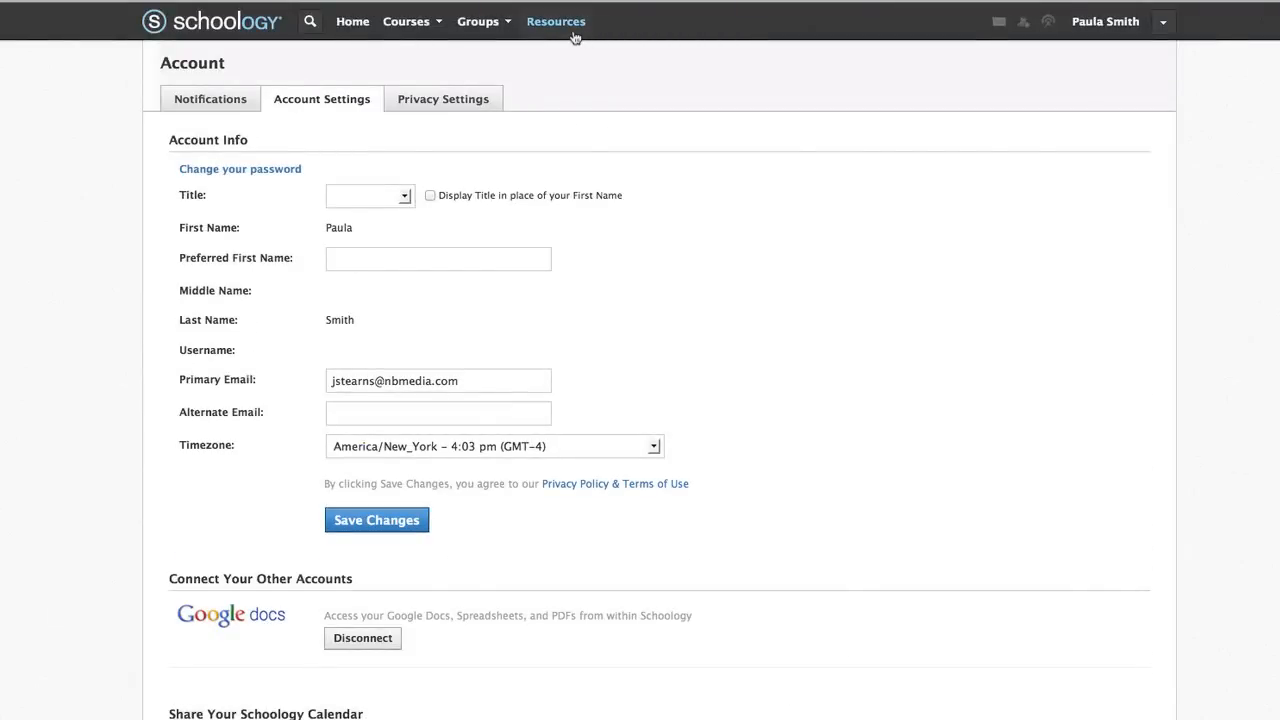
left_click(578, 36)
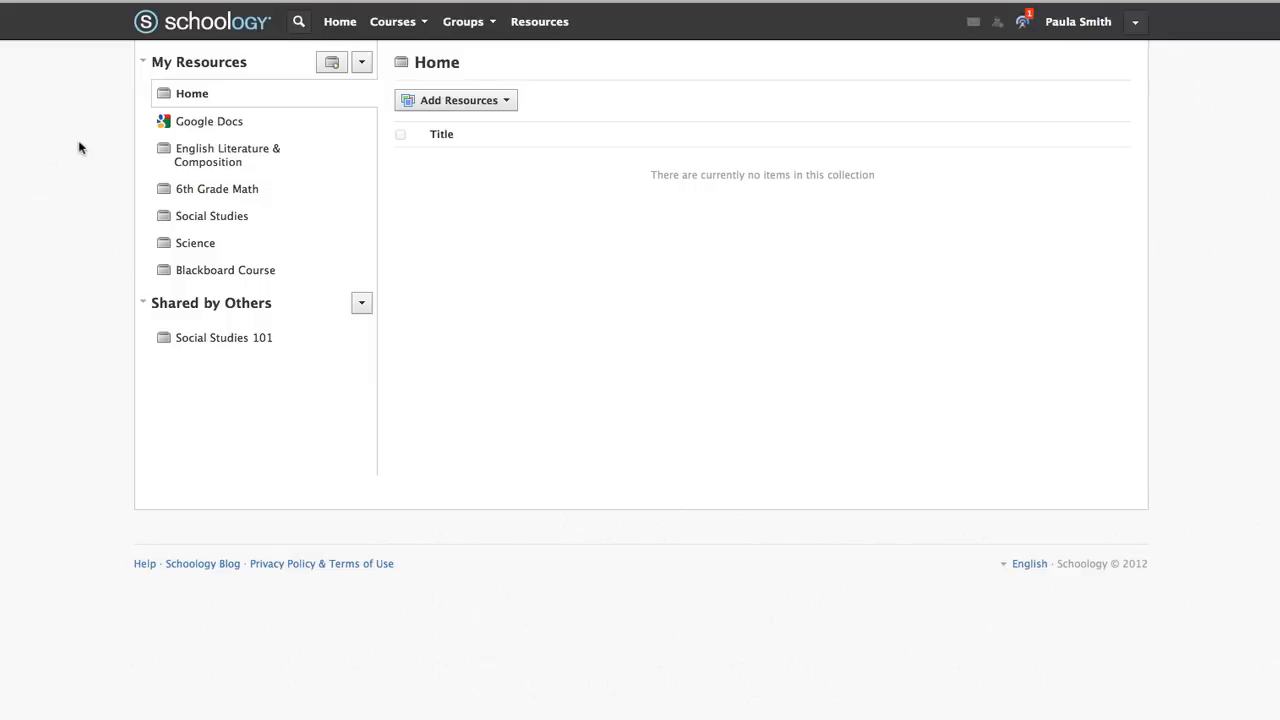
left_click(183, 157)
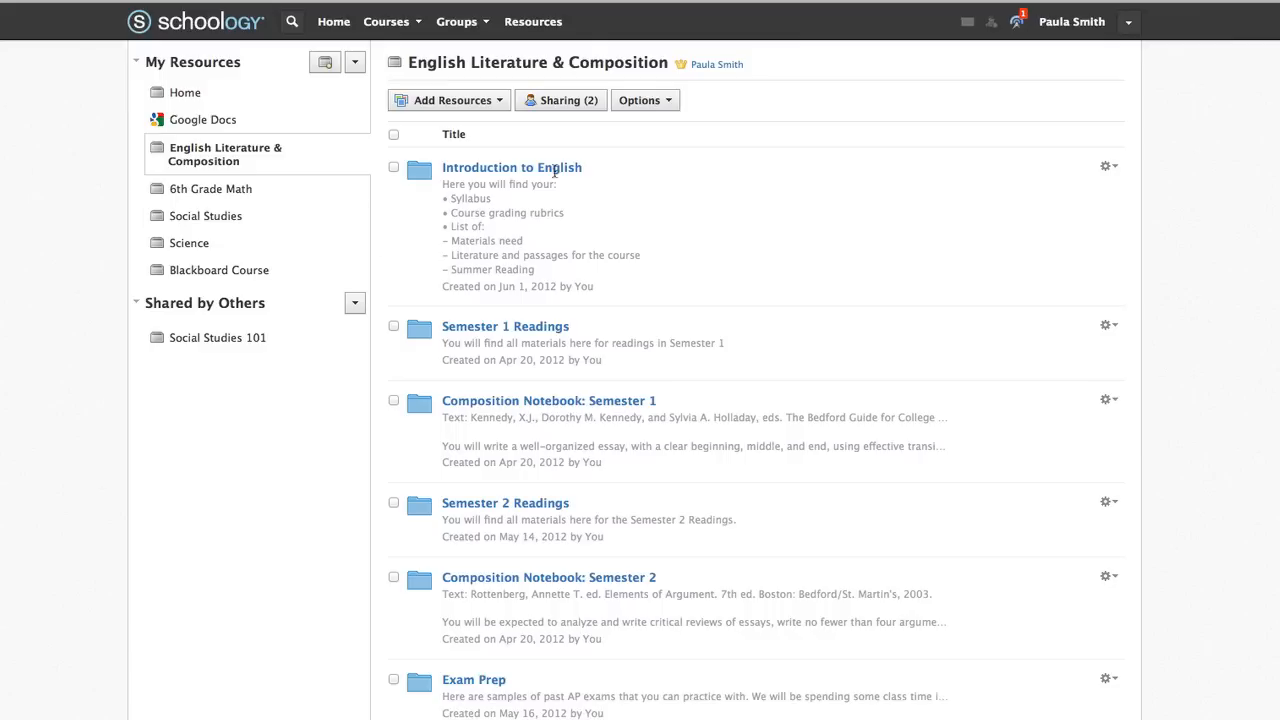
Remove the second teacher from the English Literature & Composition collection's share settings and save
left_click(566, 101)
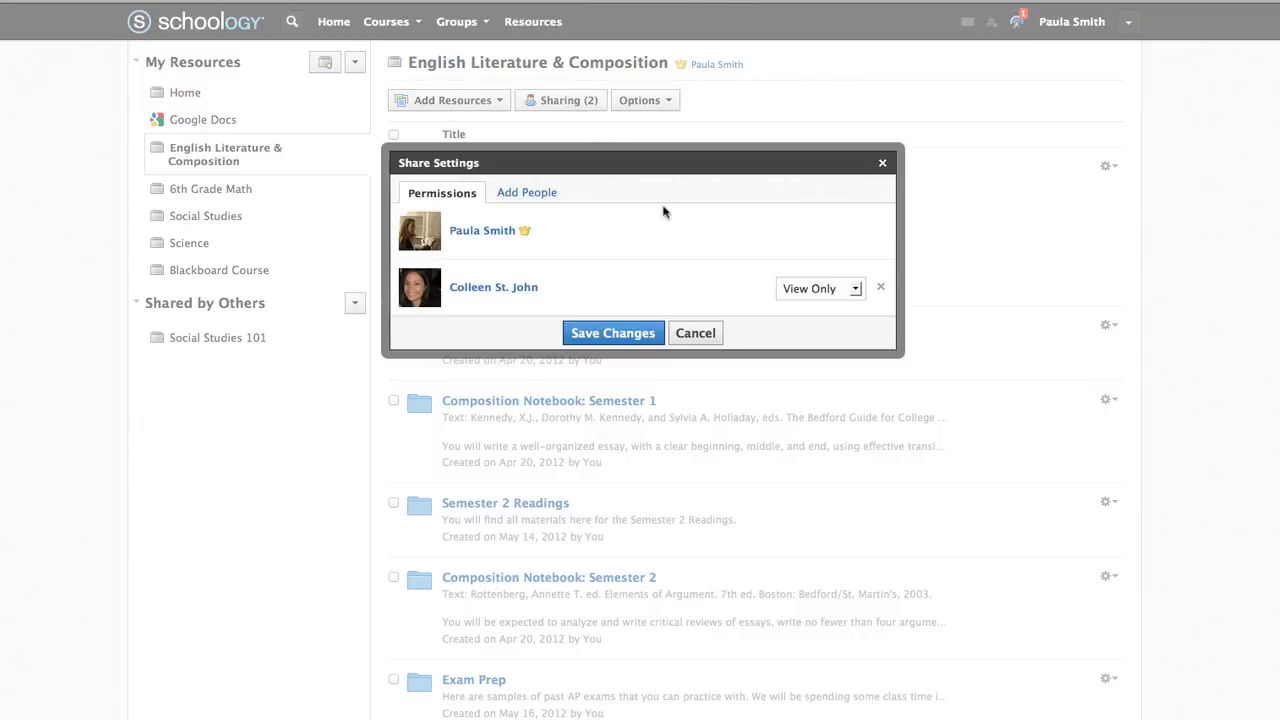
left_click(856, 290)
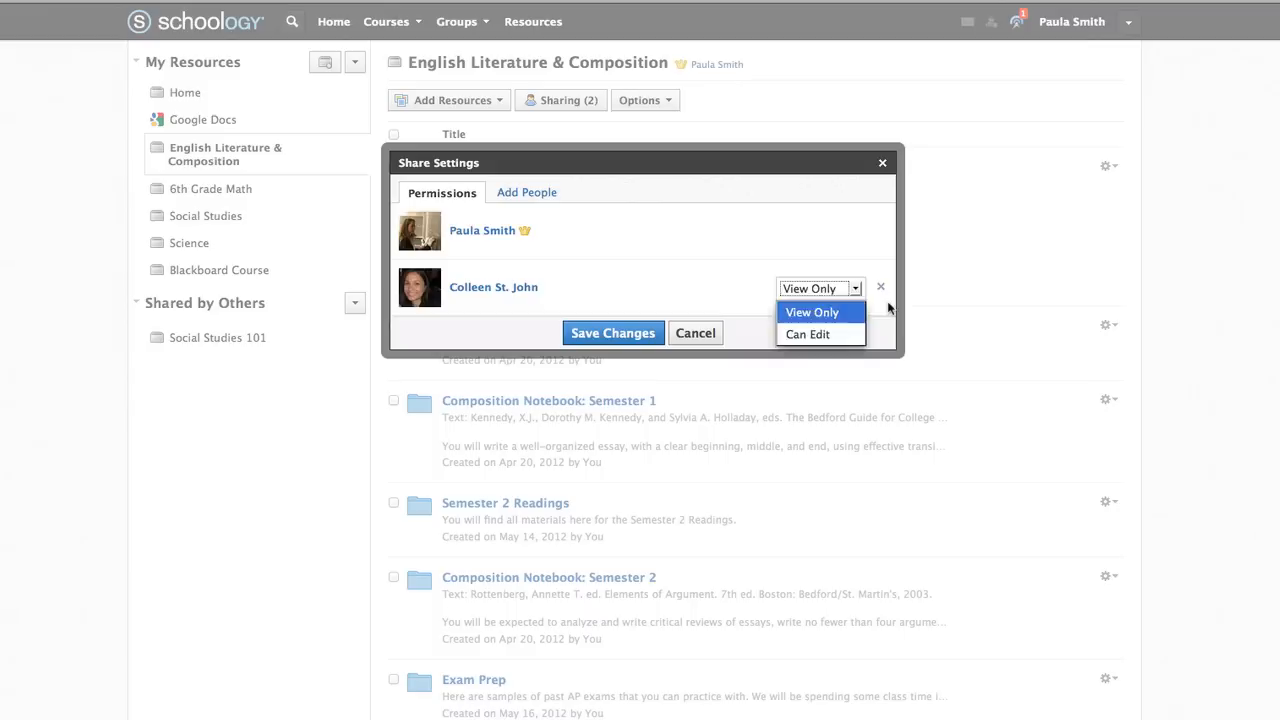
left_click(888, 306)
left_click(882, 289)
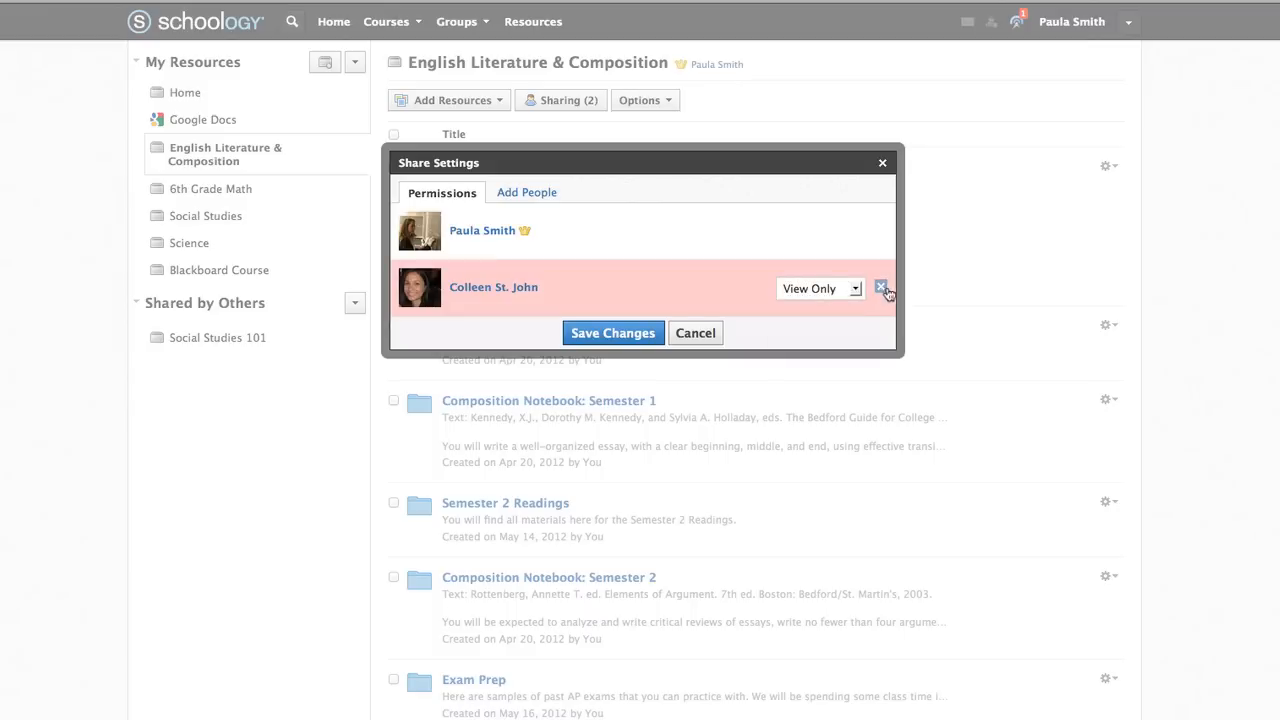
left_click(608, 338)
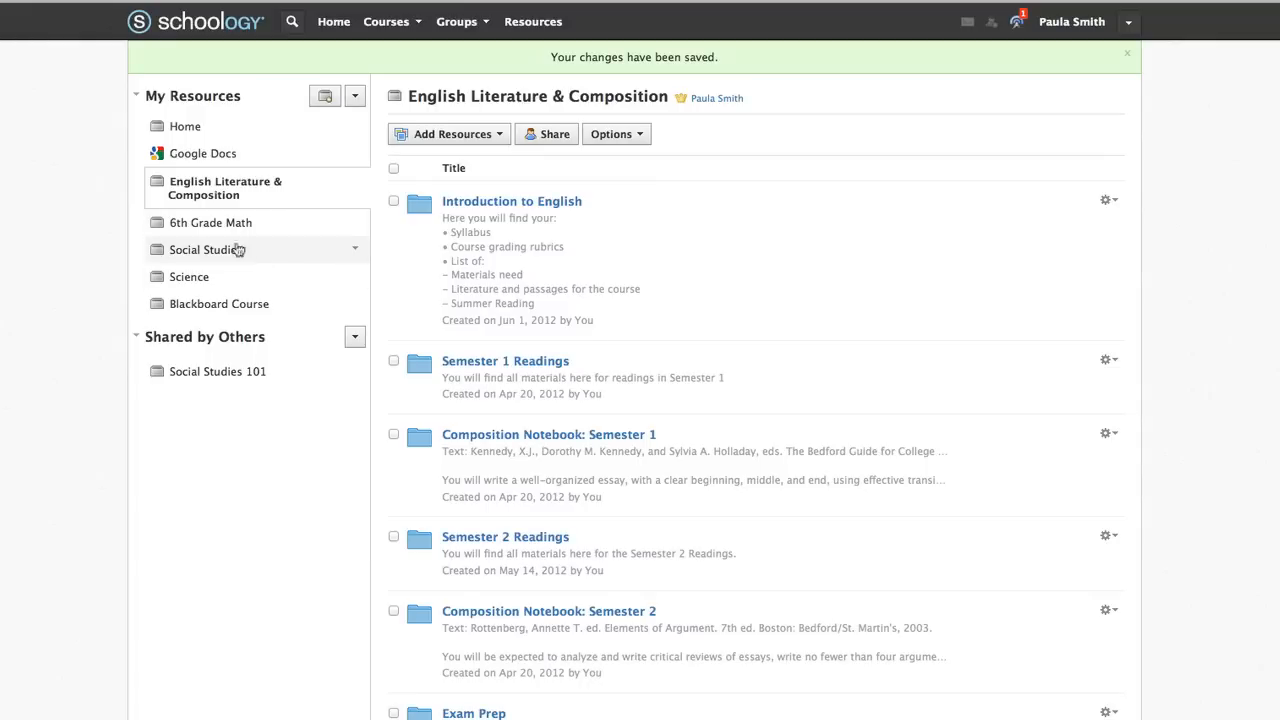
Add a new My Resources collection titled 'English'
left_click(155, 375)
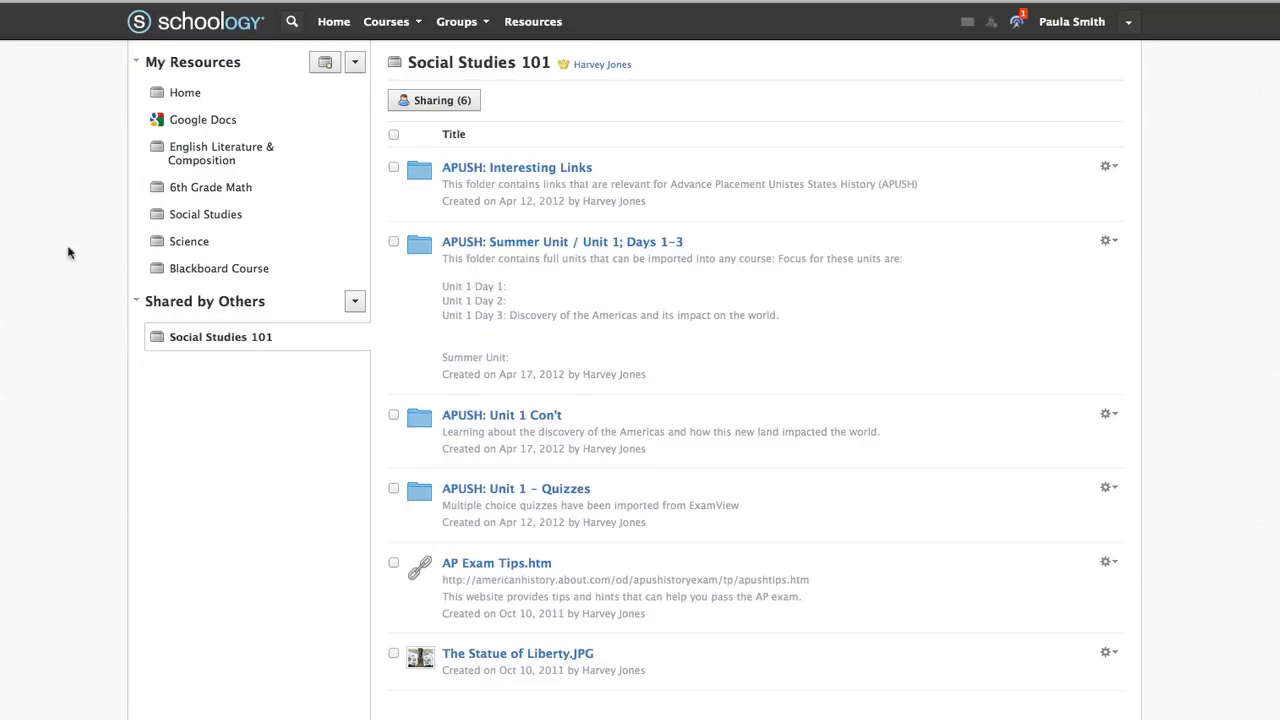
left_click(325, 64)
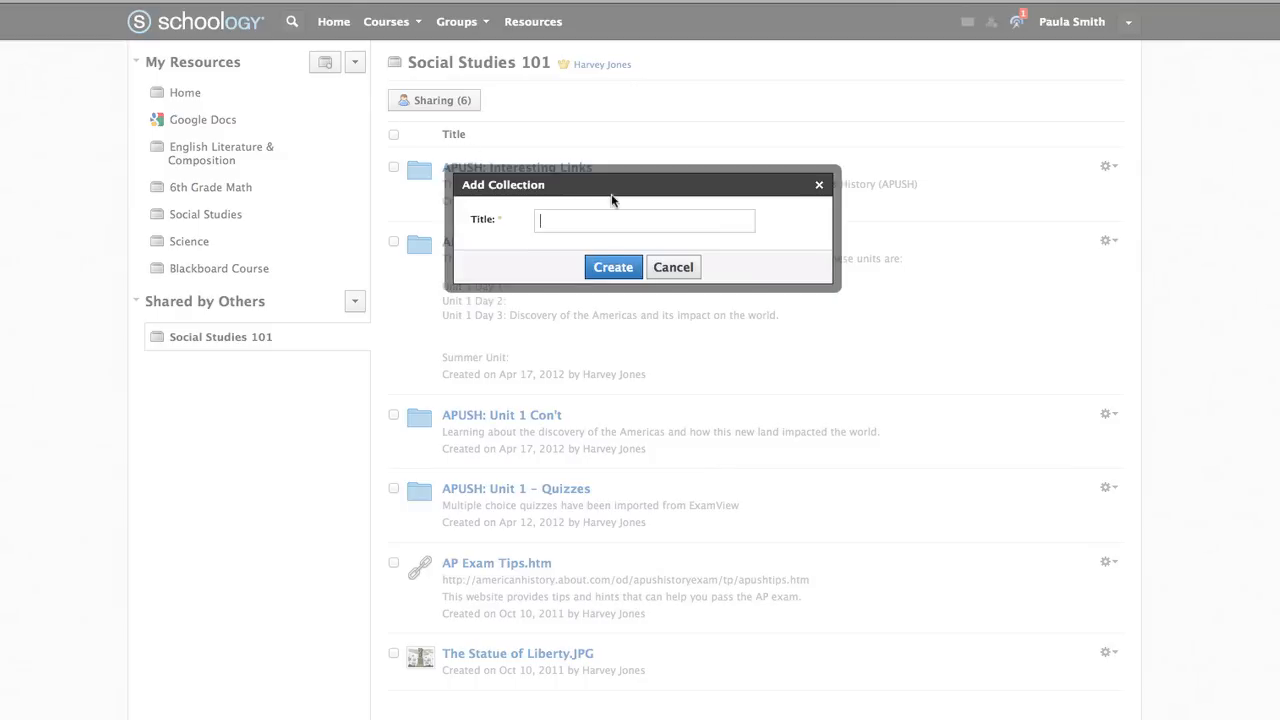
type("English")
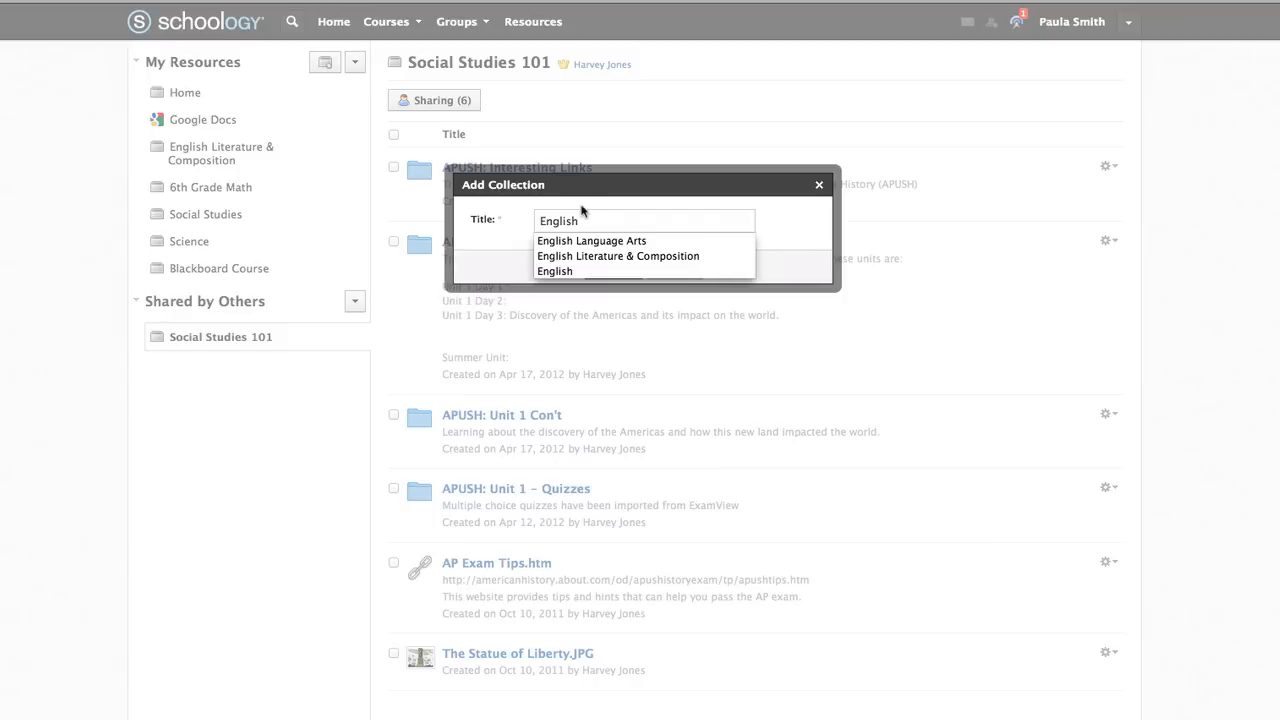
left_click(586, 271)
left_click(612, 268)
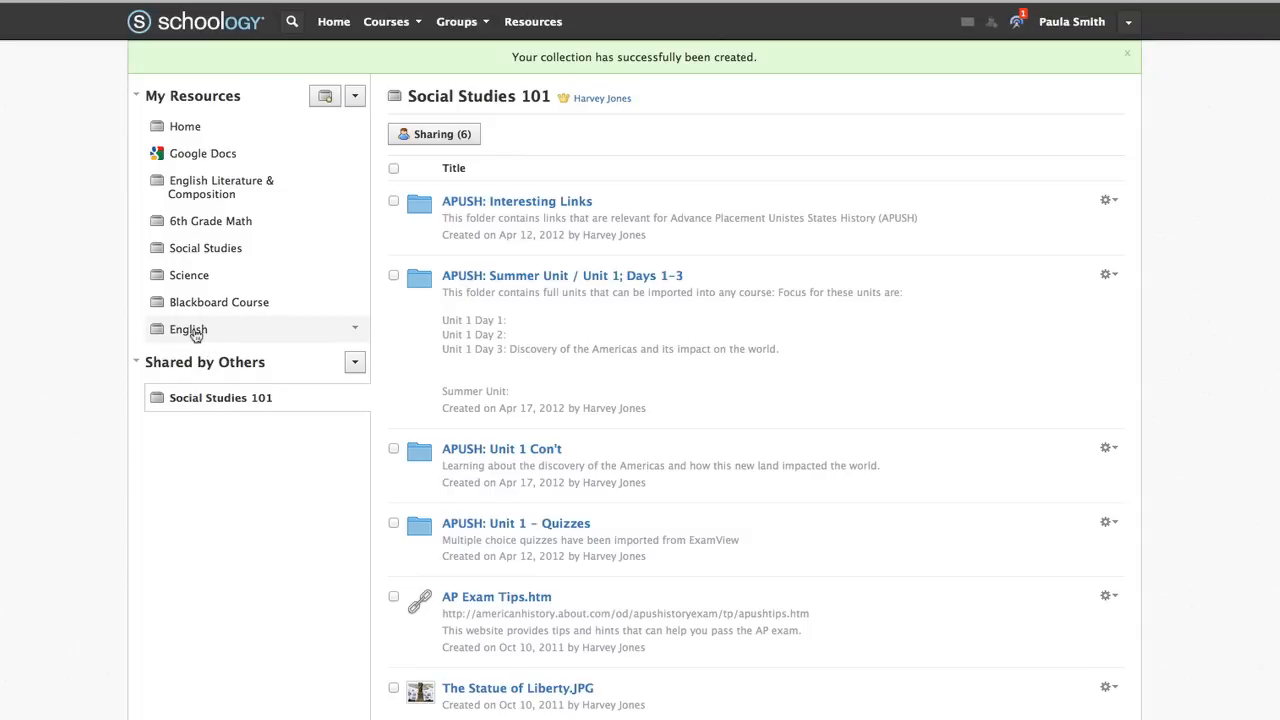
Look over the English collection's add and option menus, then delete the collection
left_click(191, 330)
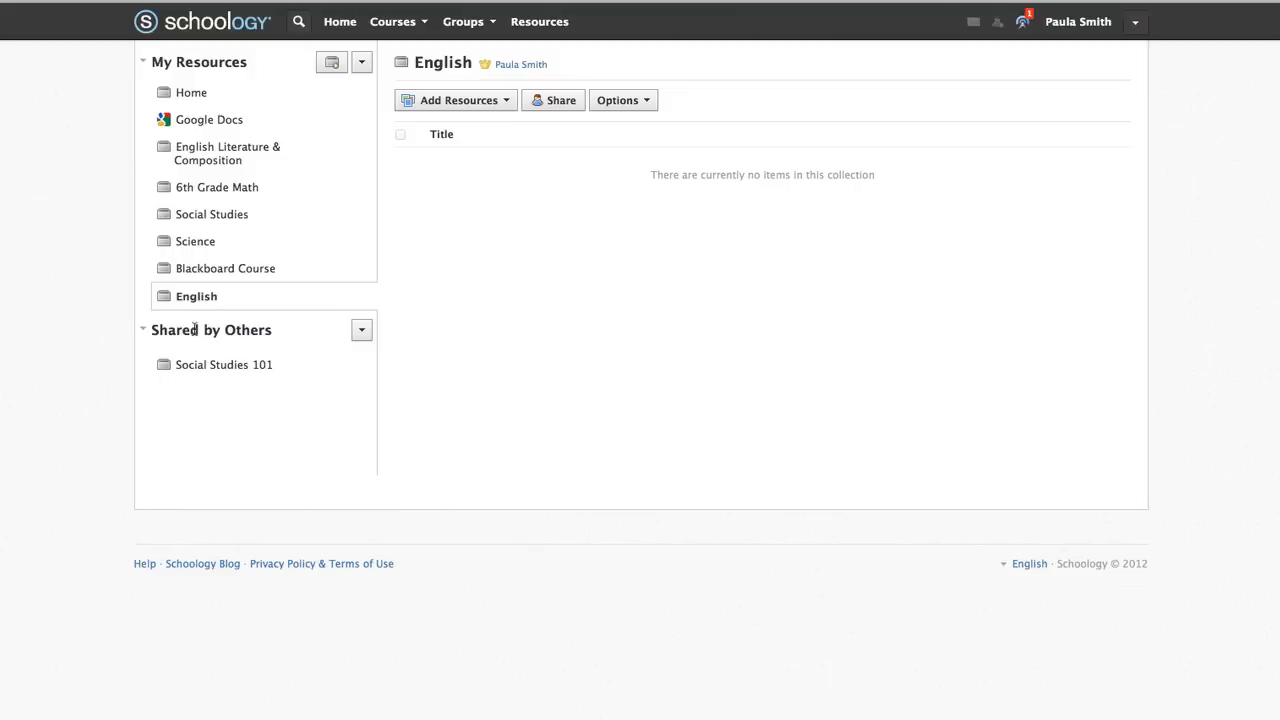
left_click(504, 101)
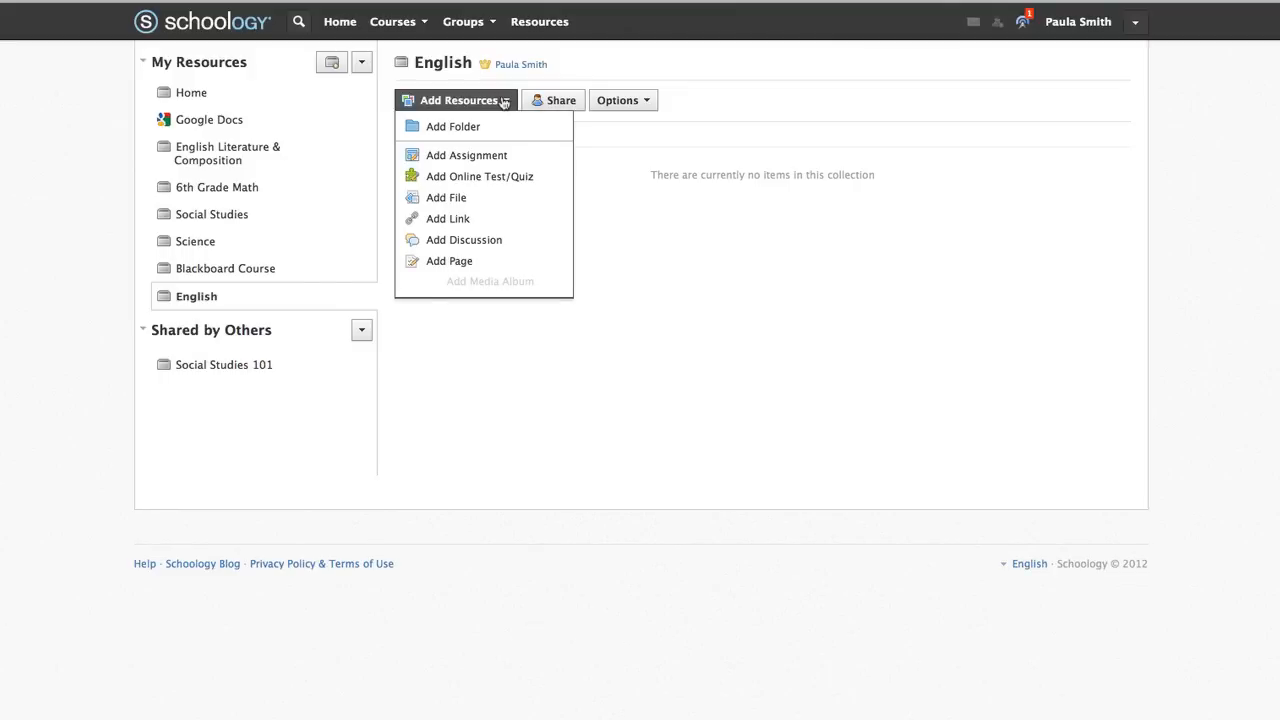
left_click(686, 112)
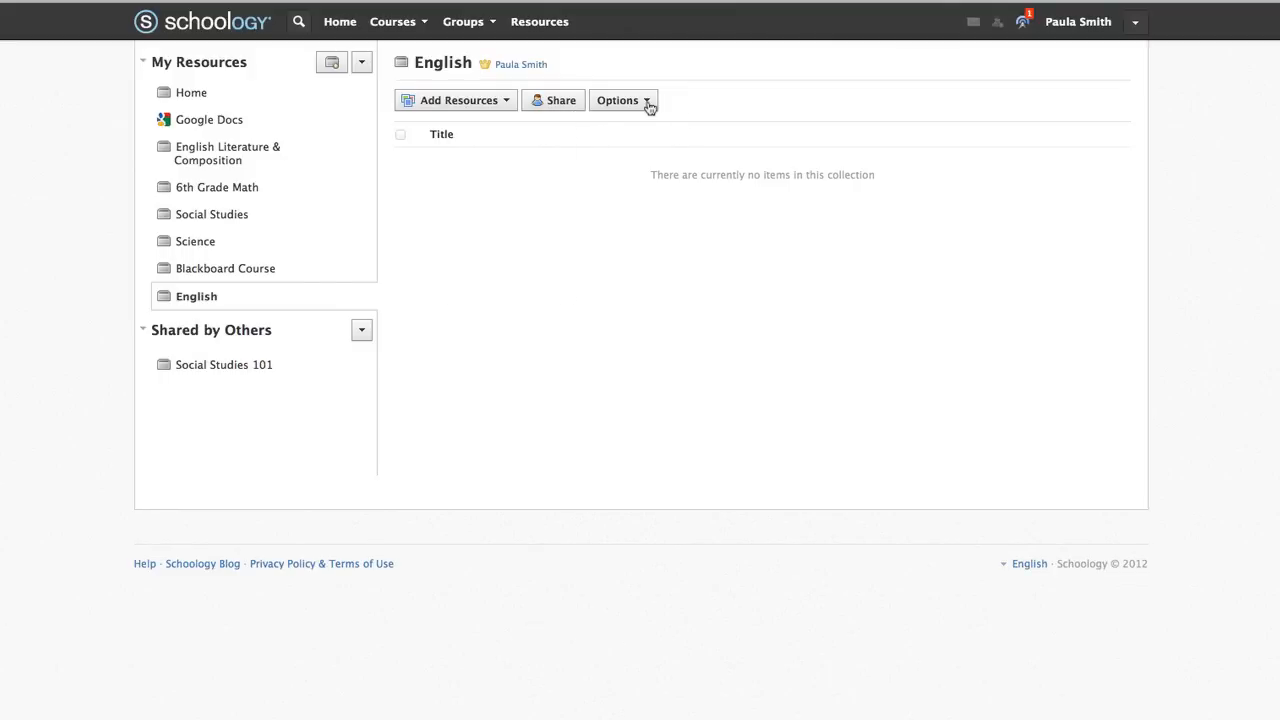
left_click(648, 104)
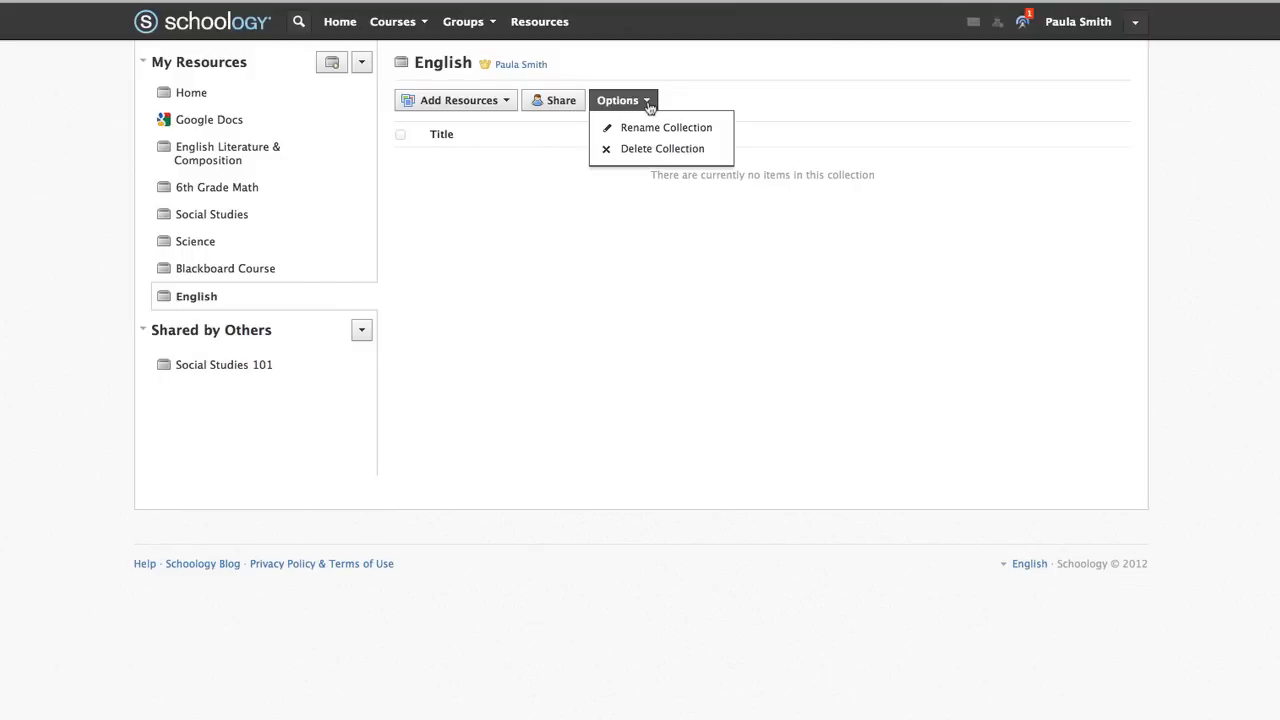
left_click(746, 112)
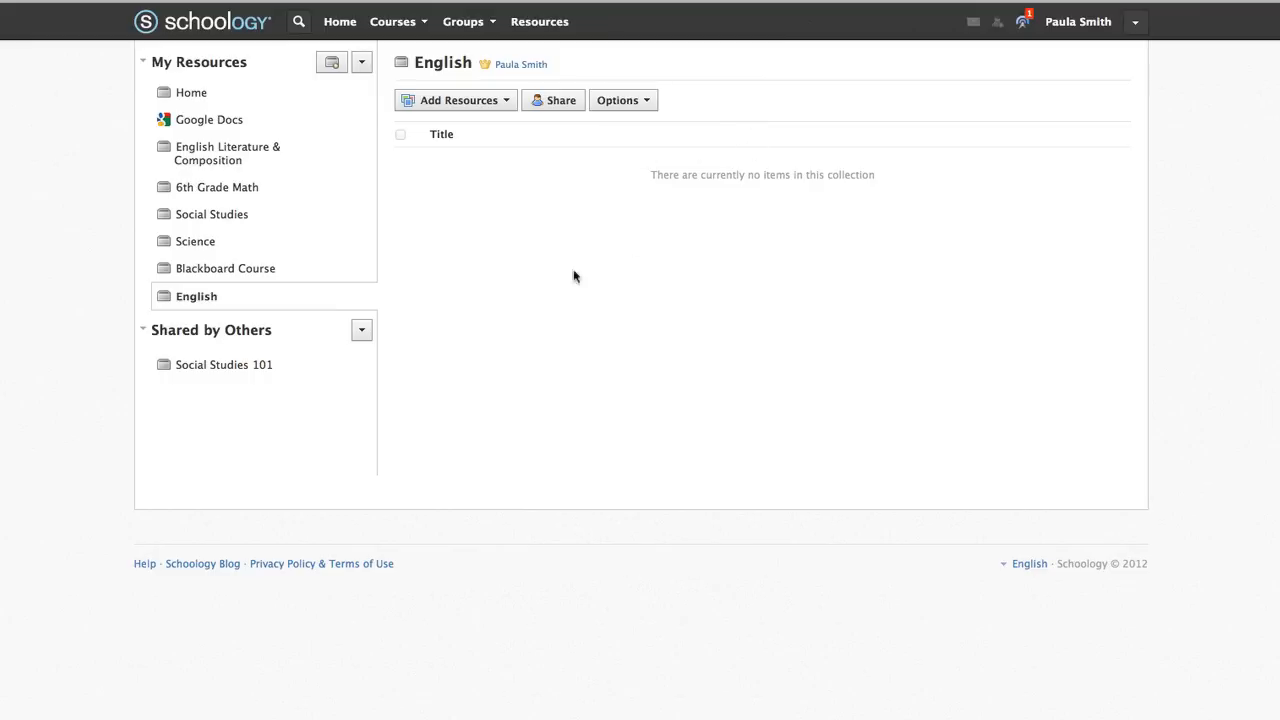
left_click(363, 294)
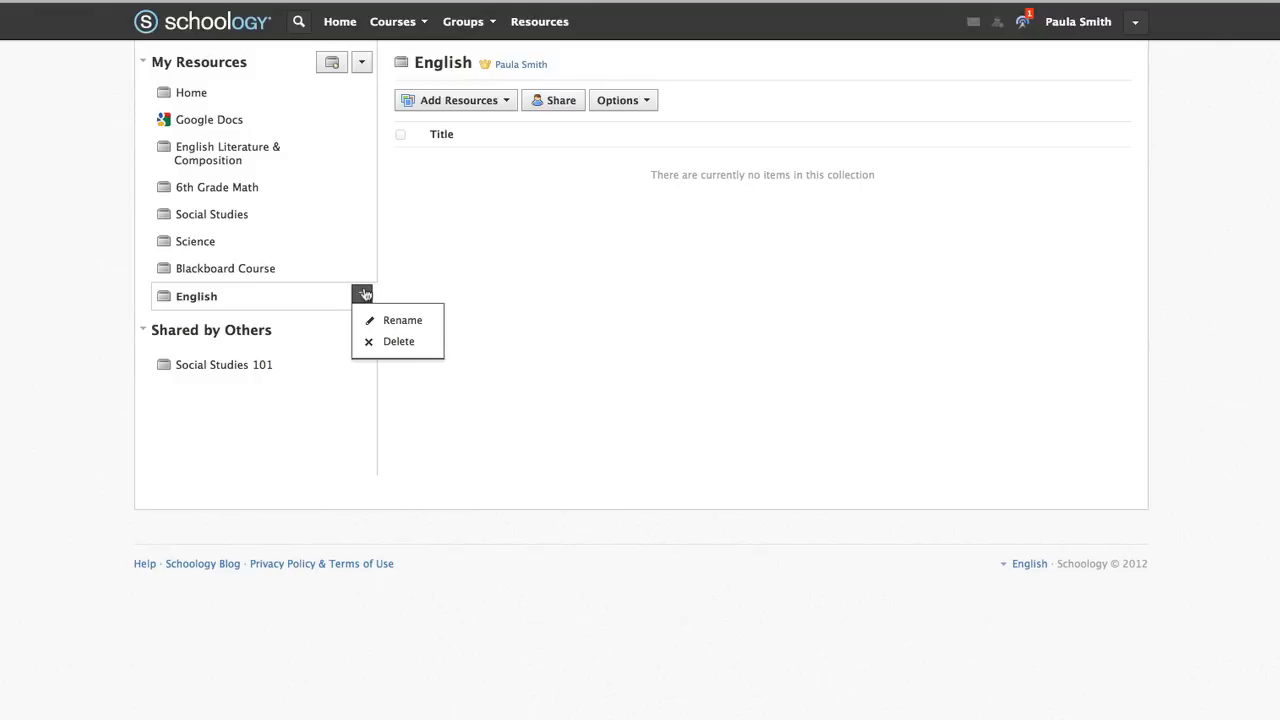
left_click(409, 342)
left_click(630, 258)
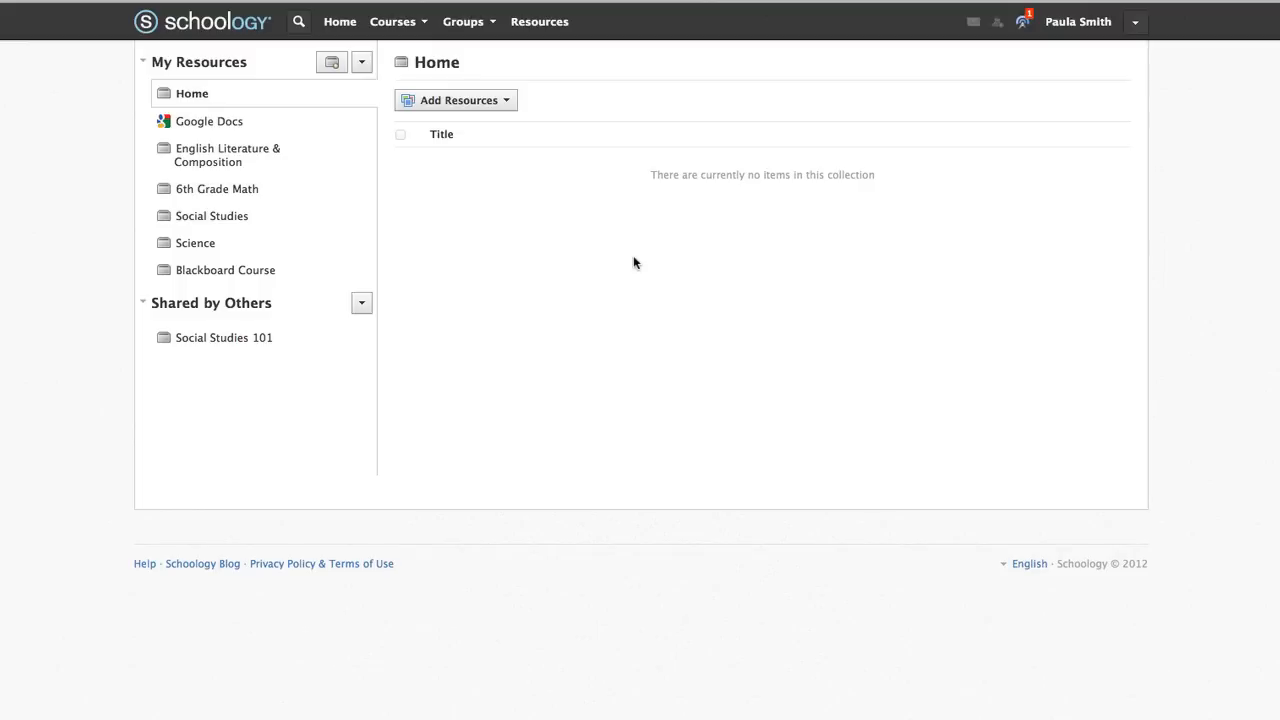
Check the Join Group option under Groups, cancel it, and begin creating a new group
left_click(493, 22)
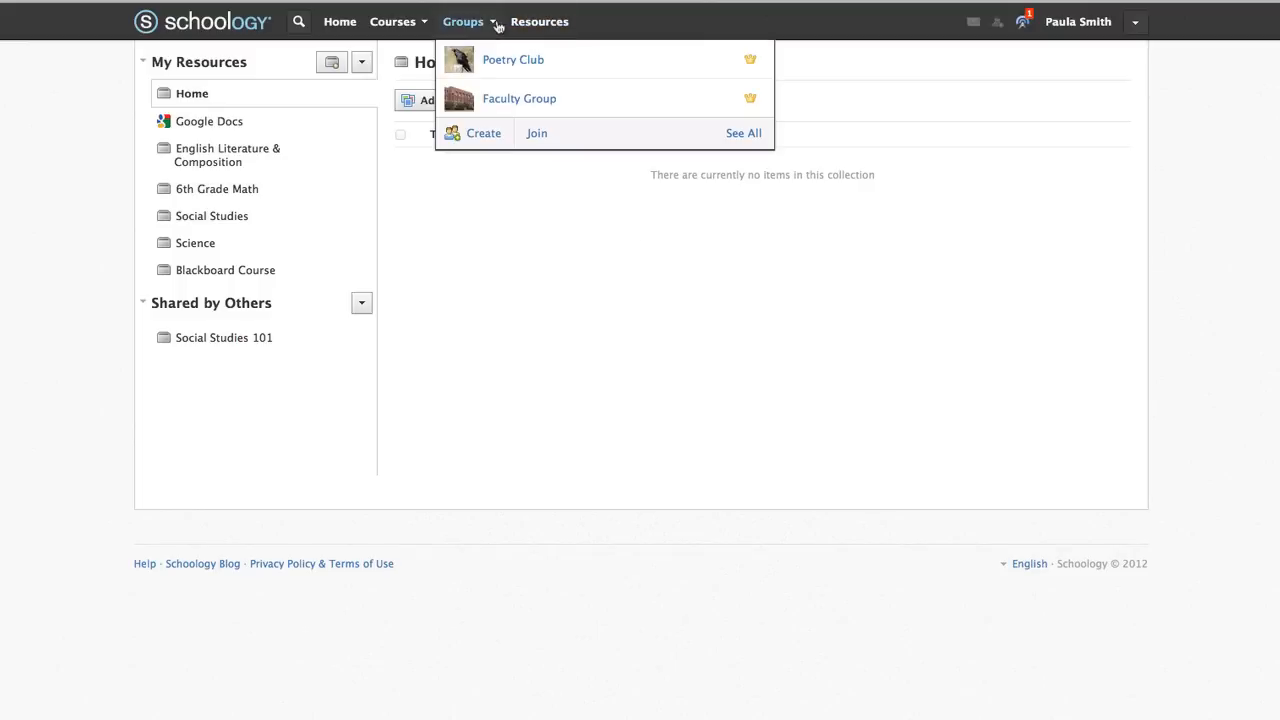
left_click(545, 140)
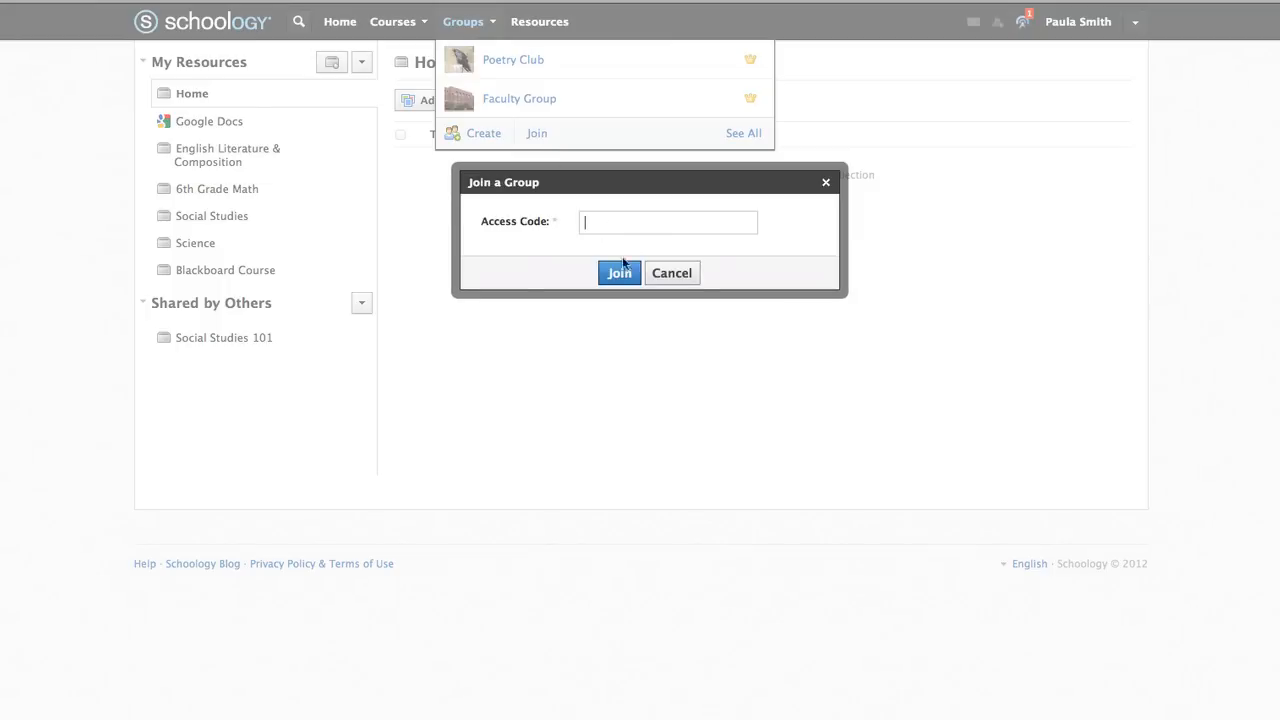
left_click(675, 278)
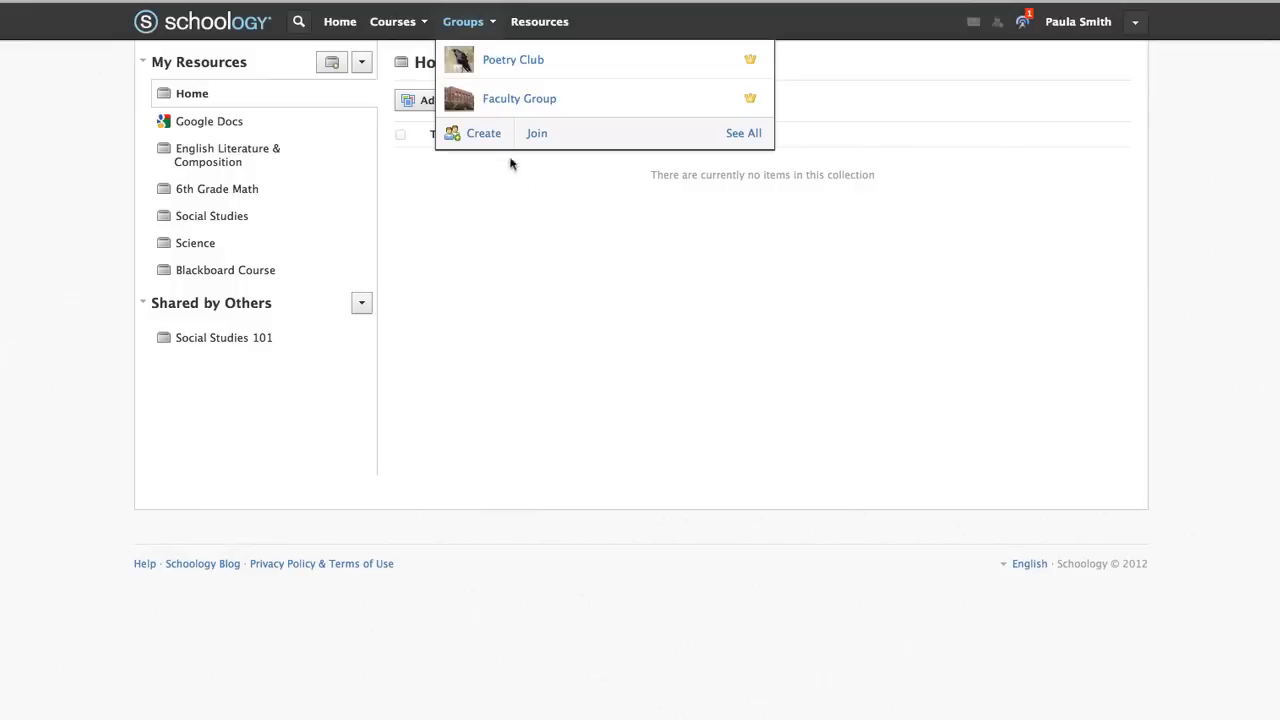
left_click(490, 139)
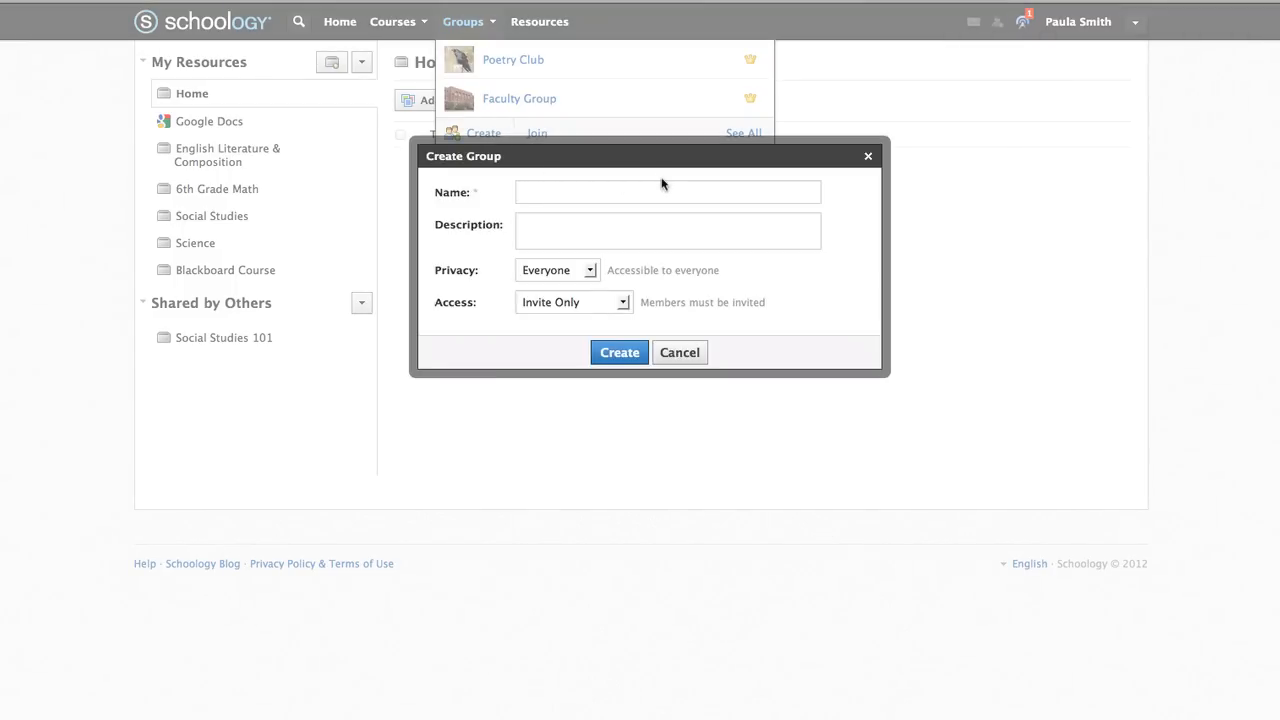
Name the new group 'Book Club' and try the School, Group and Custom privacy options
type("Bo")
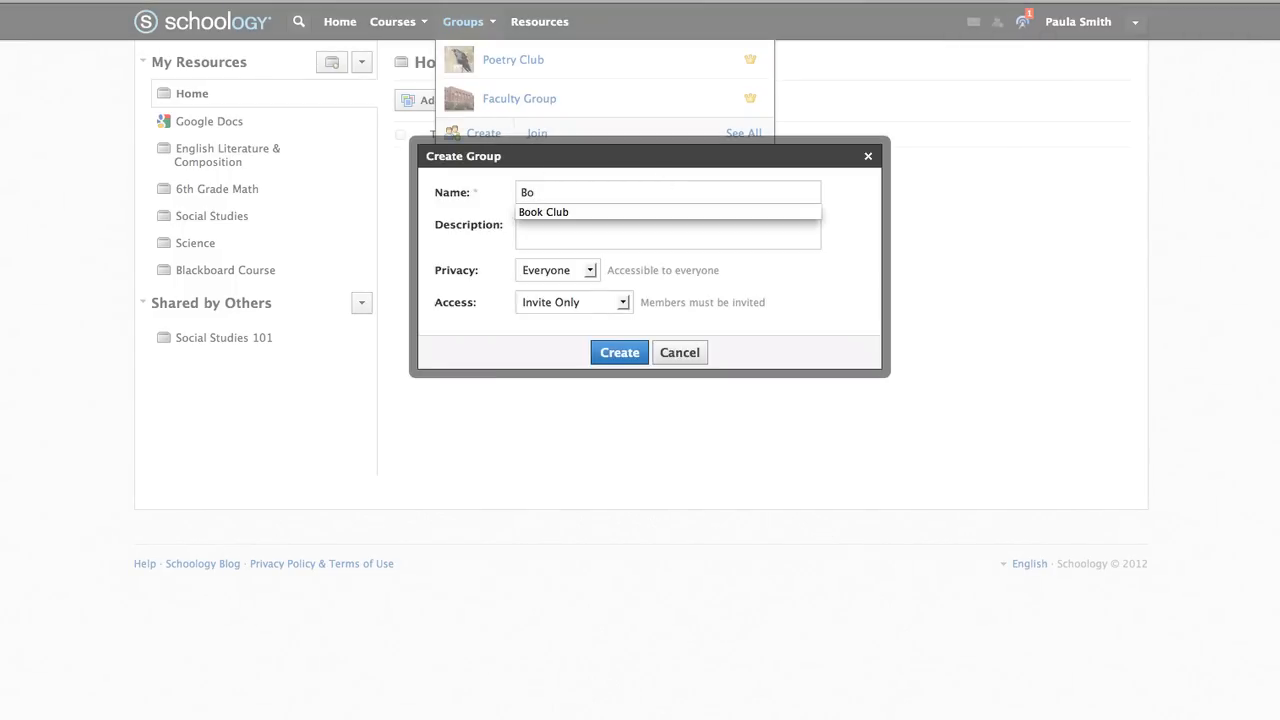
left_click(563, 212)
left_click(564, 221)
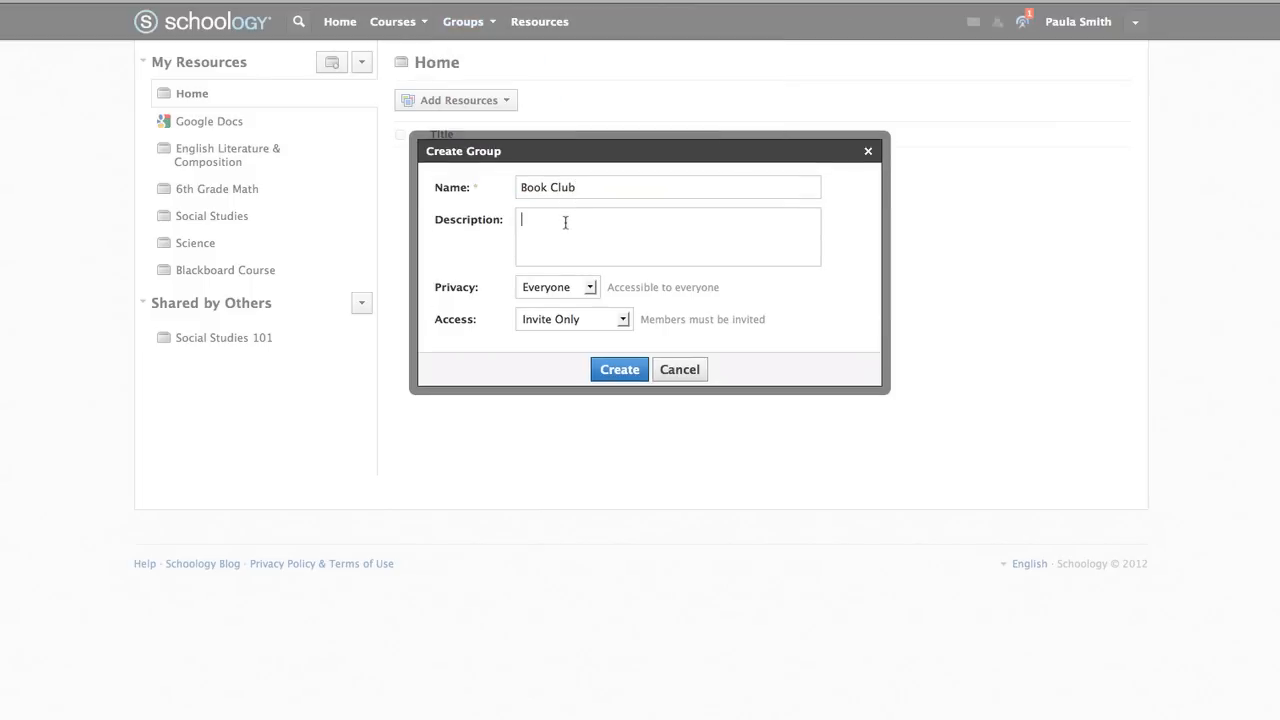
left_click(590, 289)
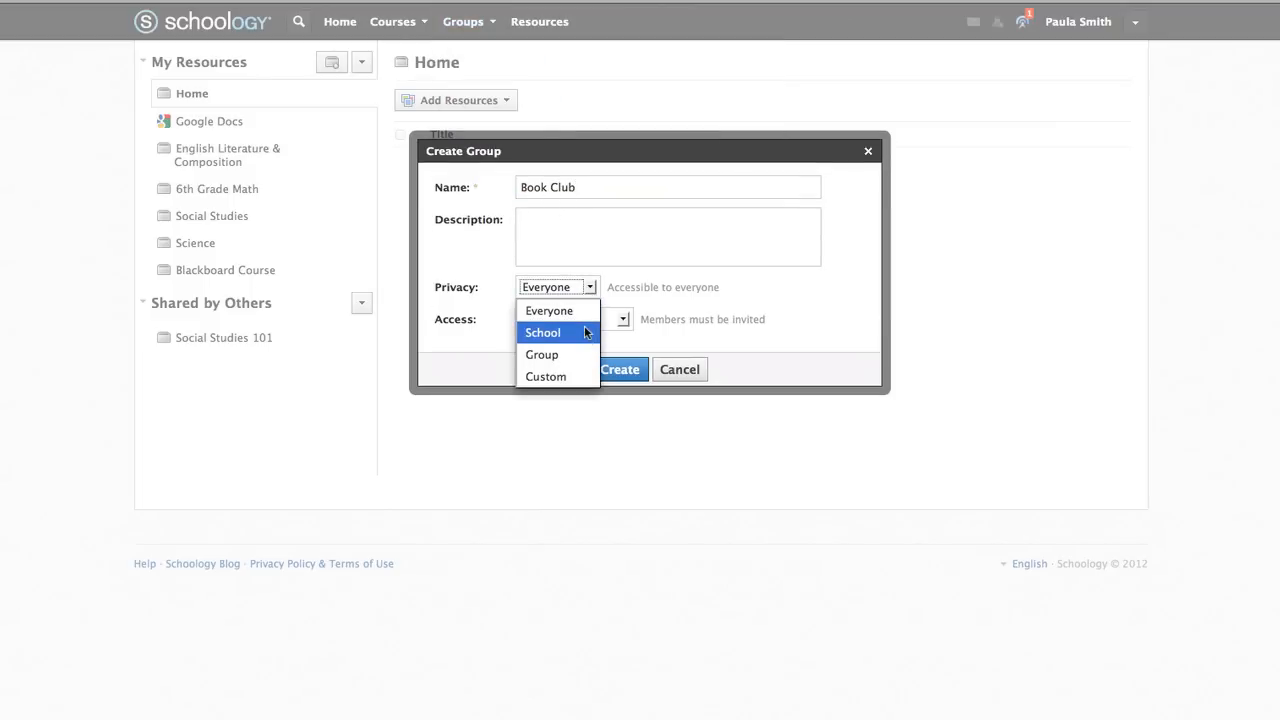
left_click(585, 331)
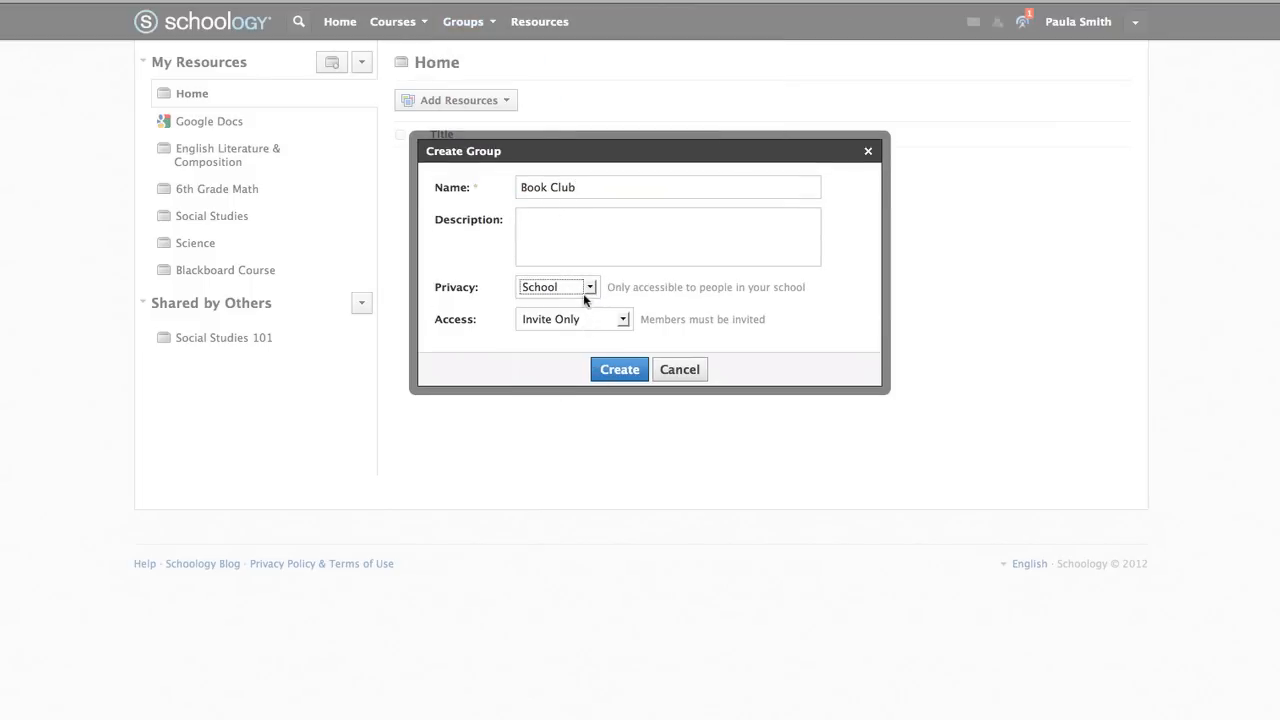
left_click(584, 292)
left_click(572, 355)
left_click(584, 287)
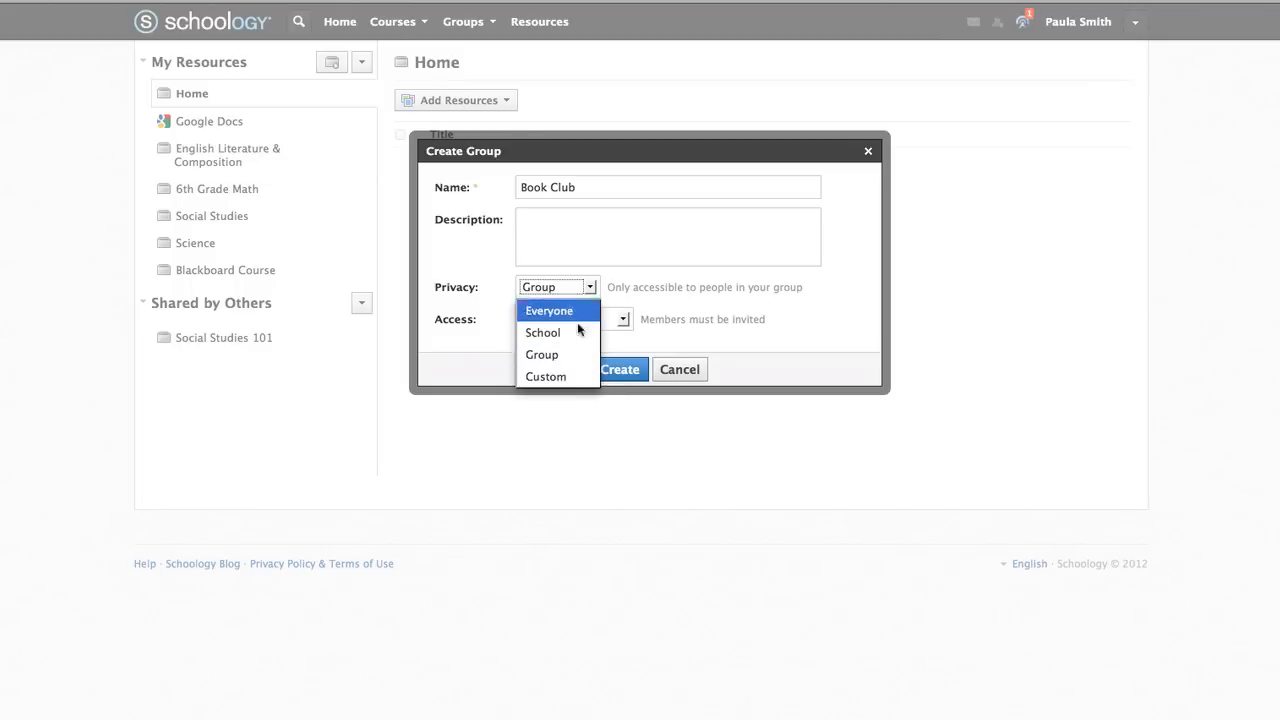
left_click(569, 375)
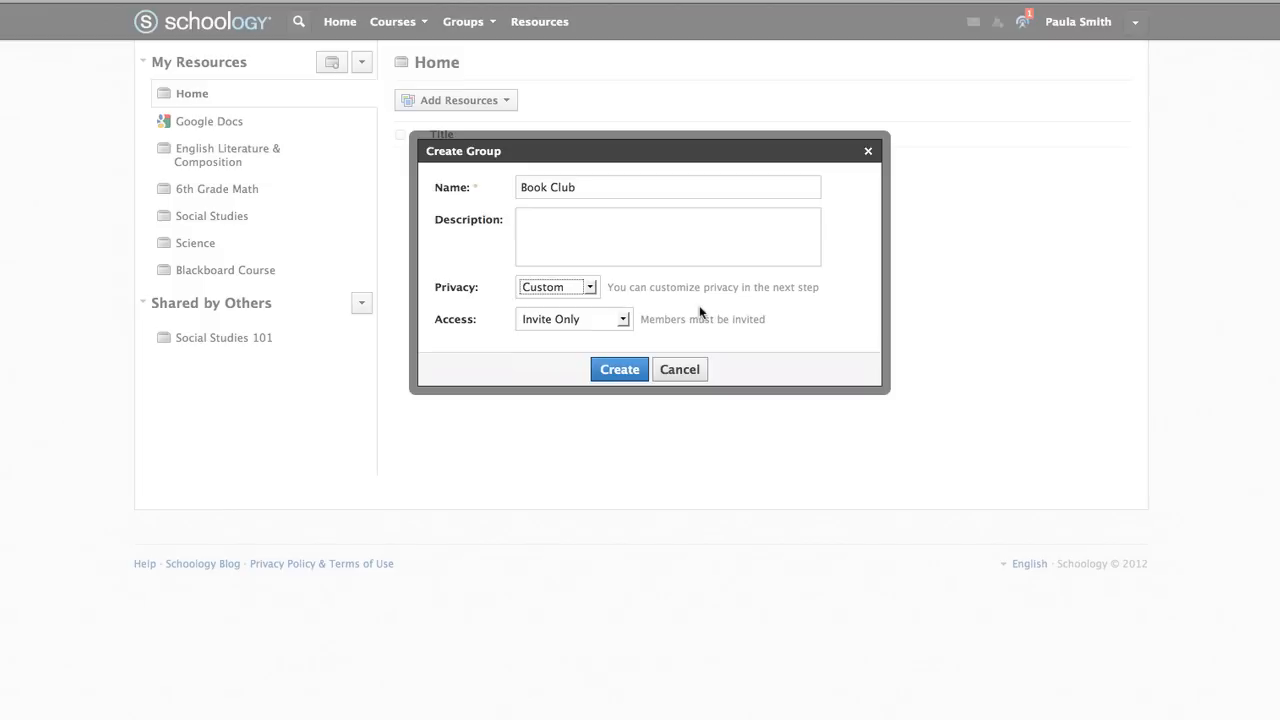
Set access so anyone who can view may join, privacy to School, and create the group
left_click(622, 319)
left_click(620, 367)
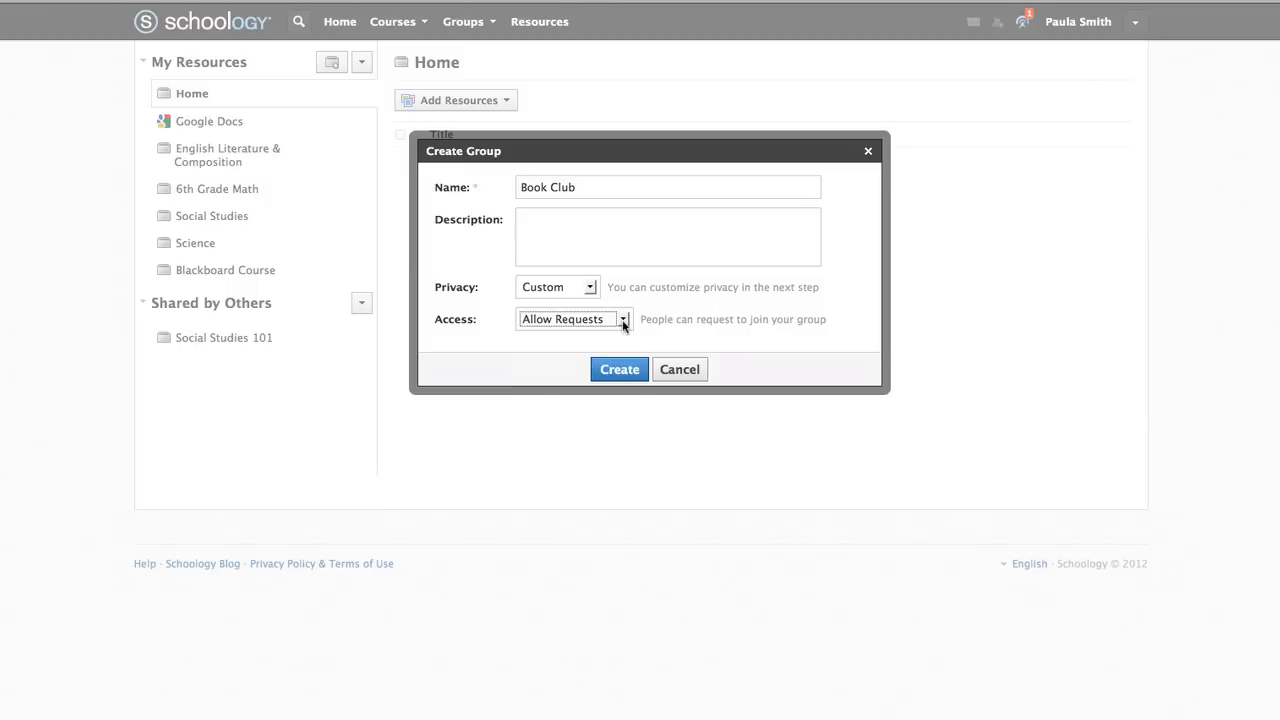
left_click(622, 320)
left_click(609, 389)
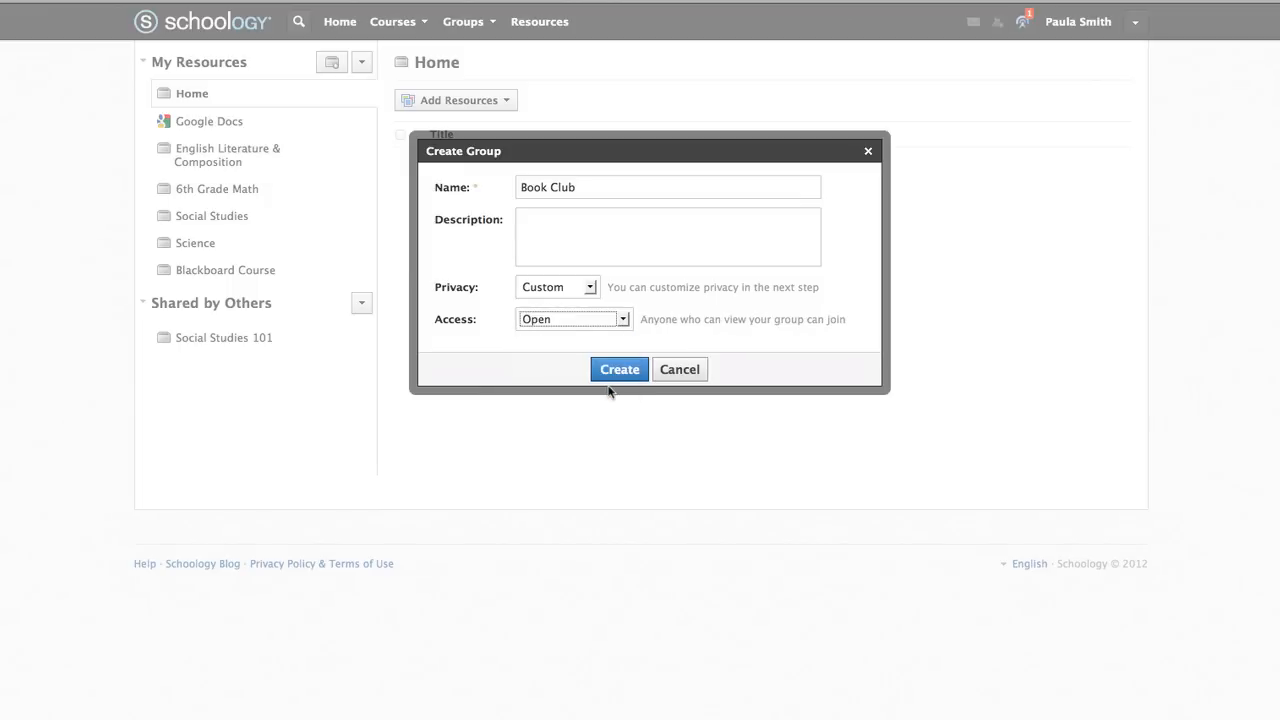
left_click(590, 287)
left_click(592, 332)
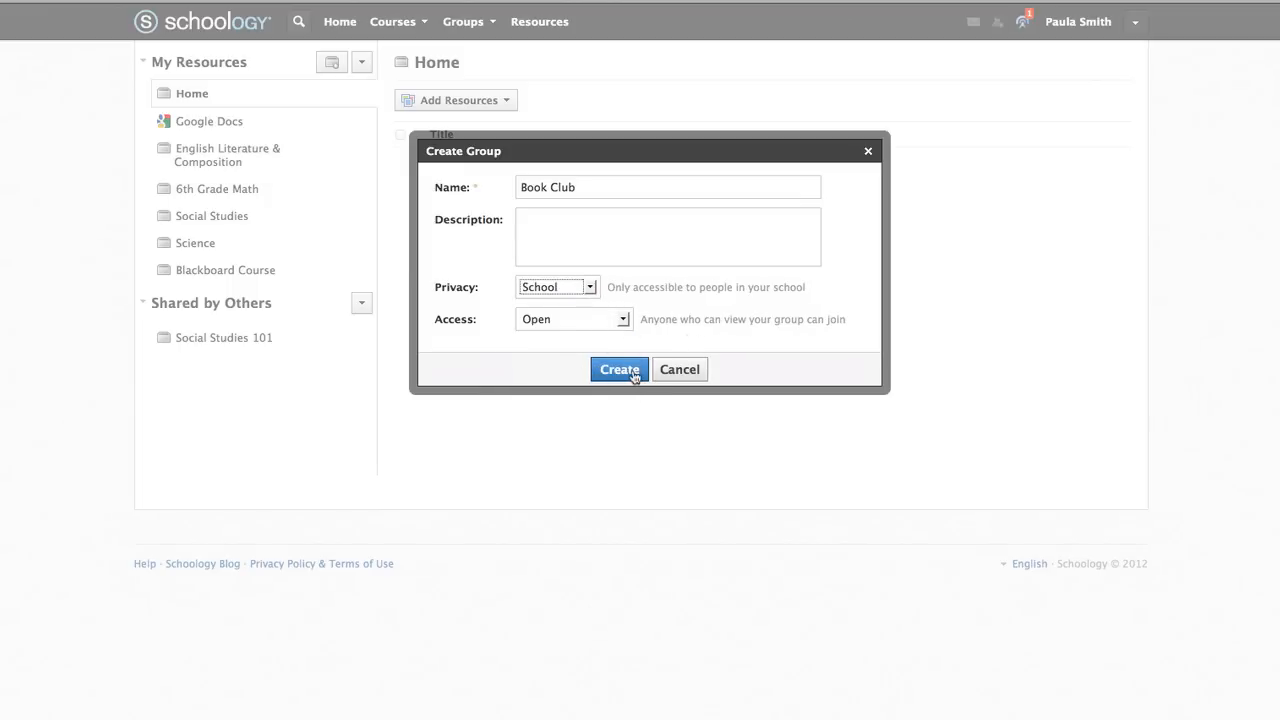
left_click(619, 369)
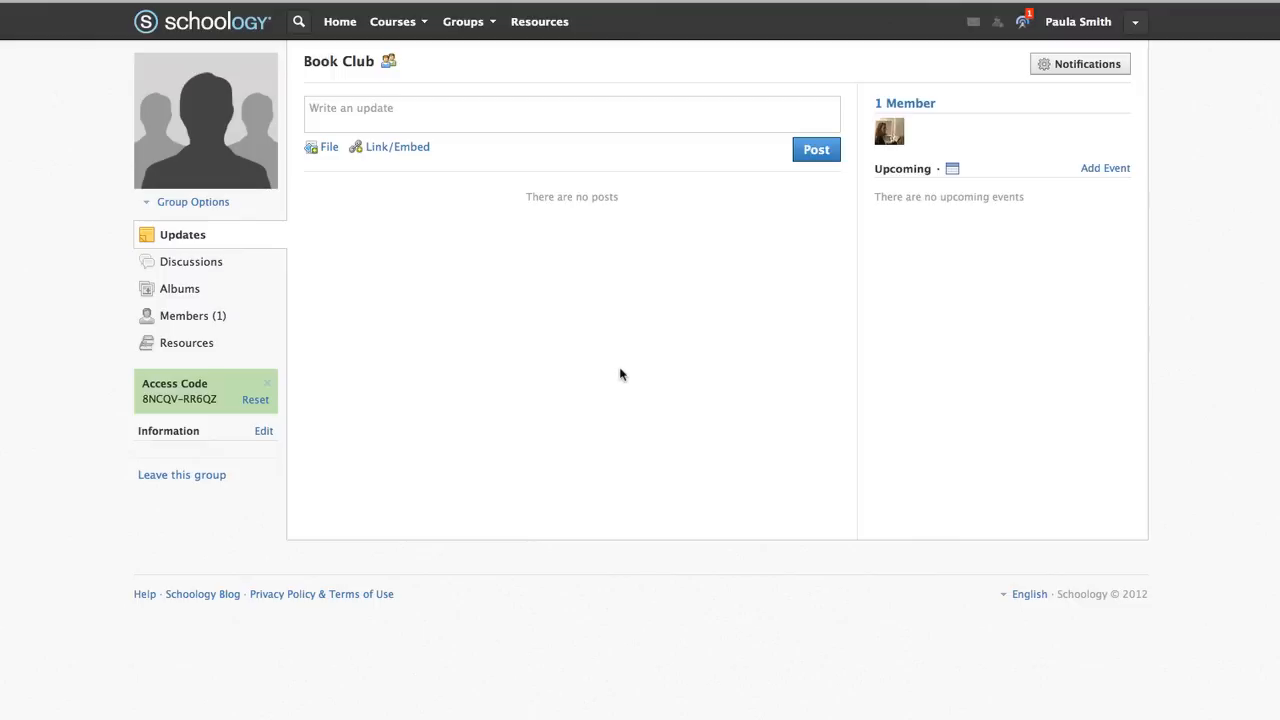
Delete the Book Club group from the full My Groups list
left_click(491, 30)
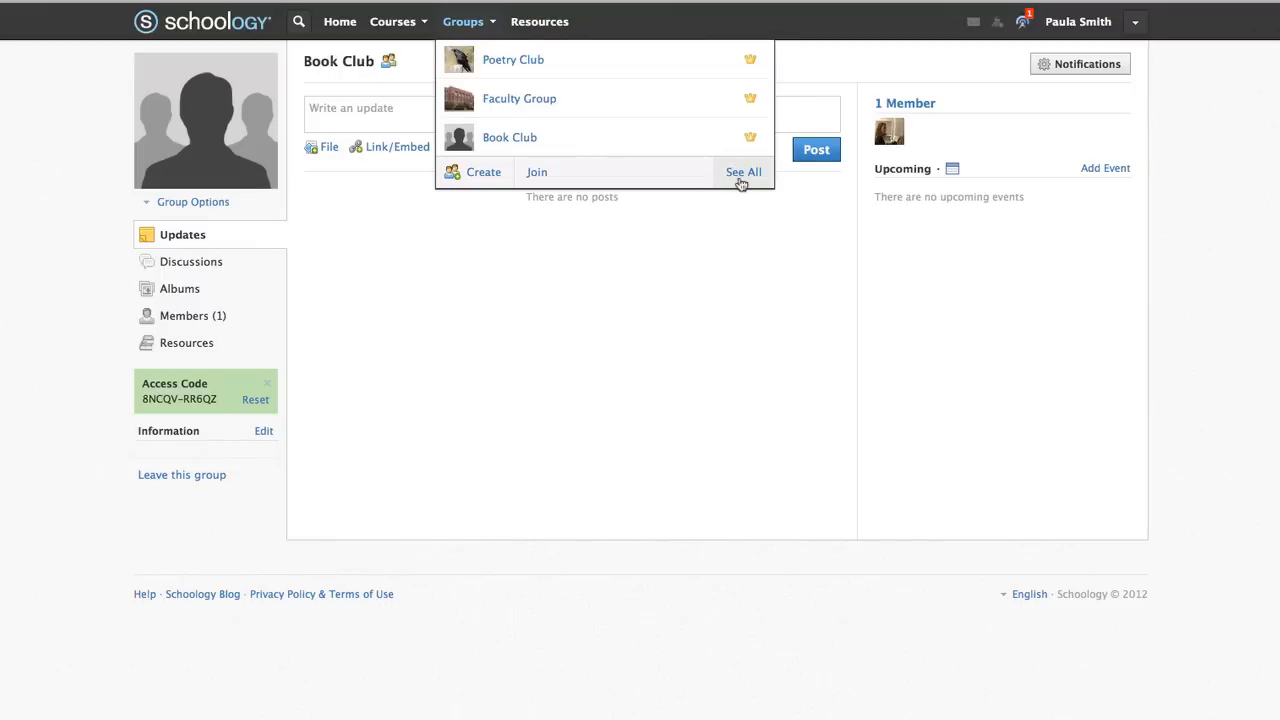
left_click(741, 180)
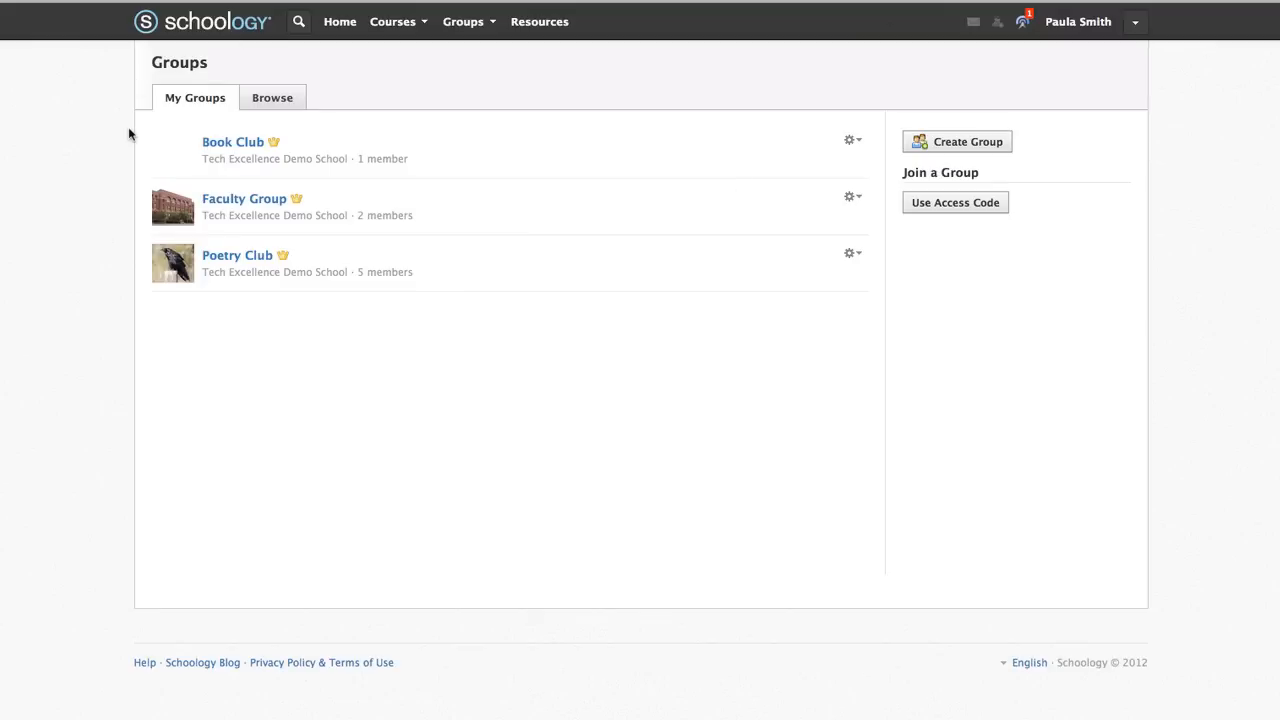
left_click(856, 142)
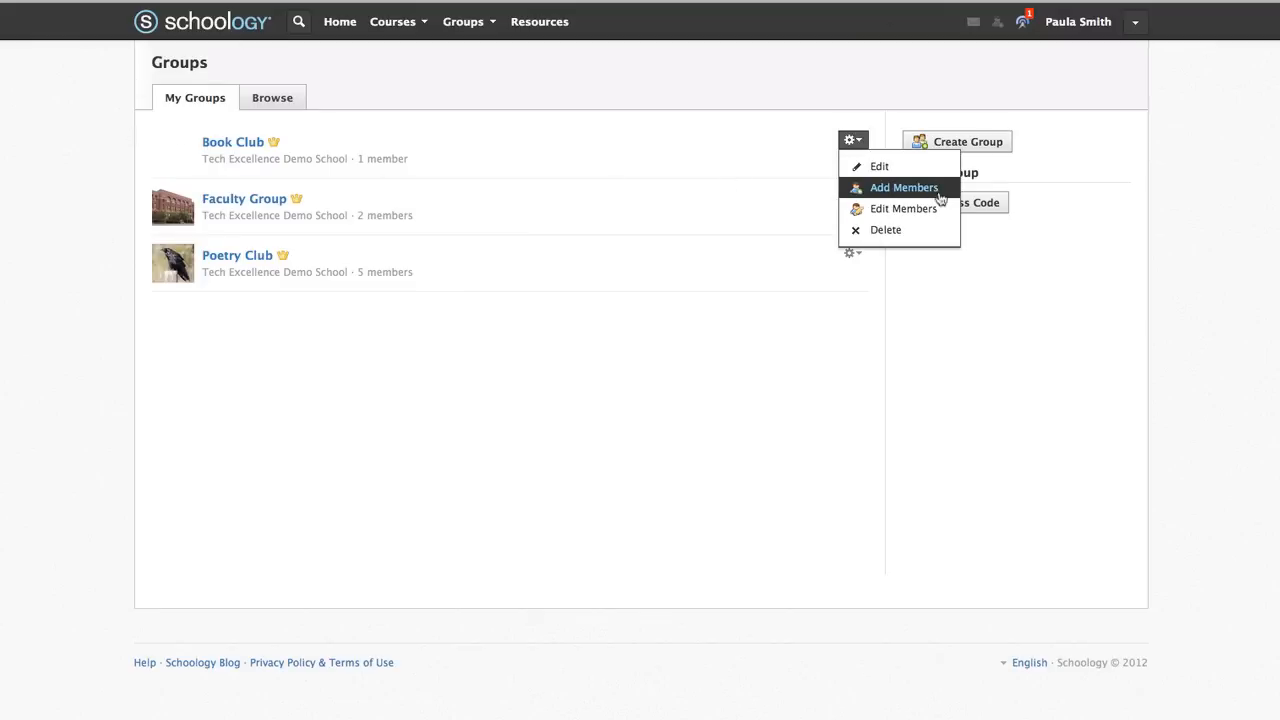
left_click(936, 231)
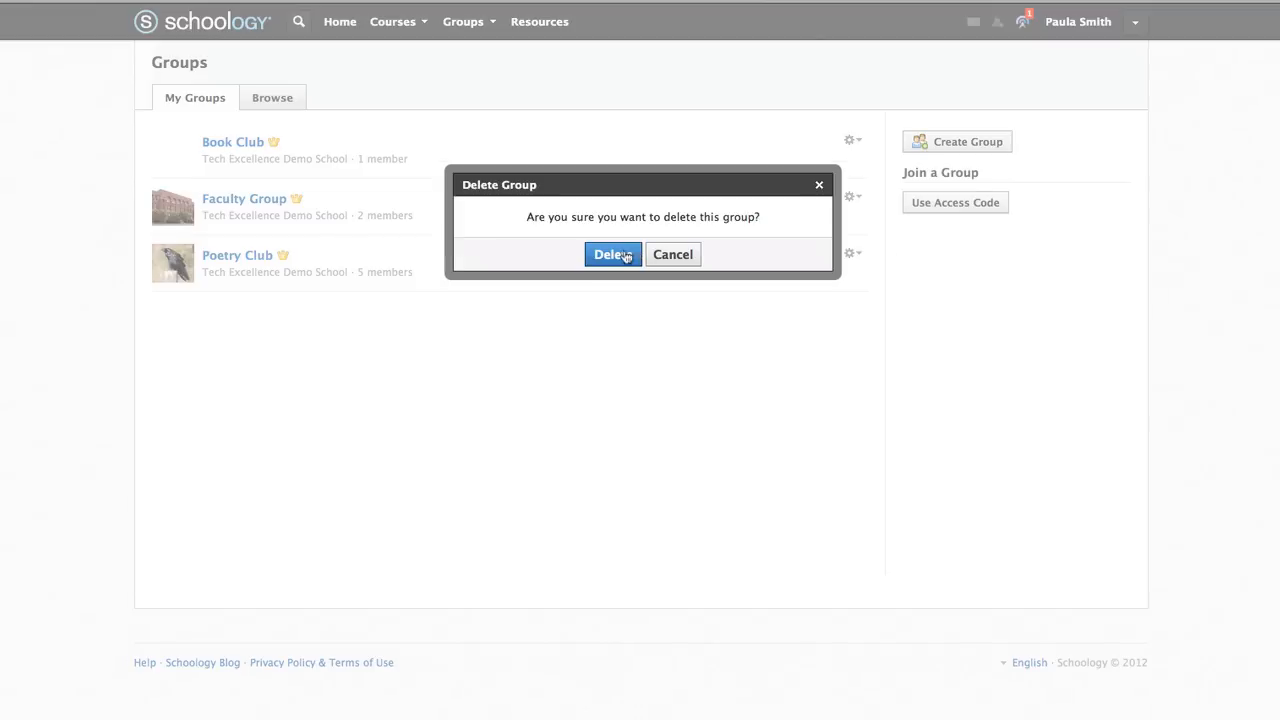
left_click(613, 254)
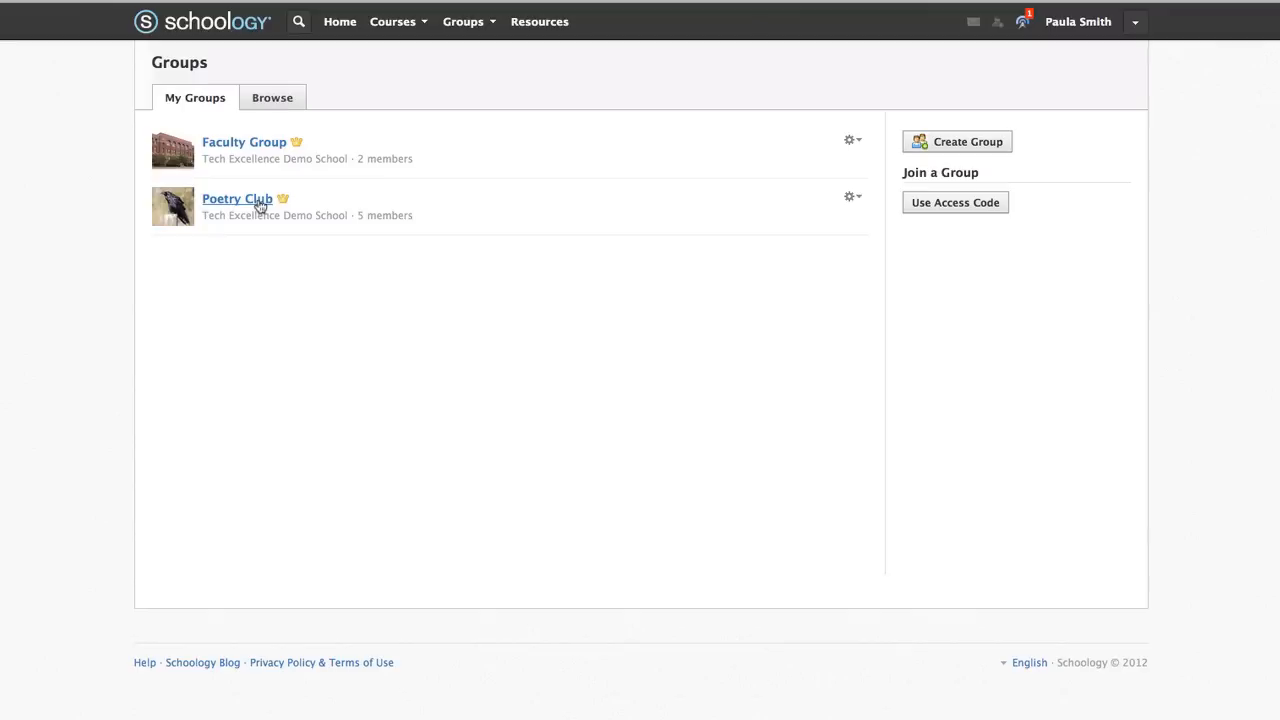
Go to the Poetry Club group page and add an event under Upcoming
left_click(237, 199)
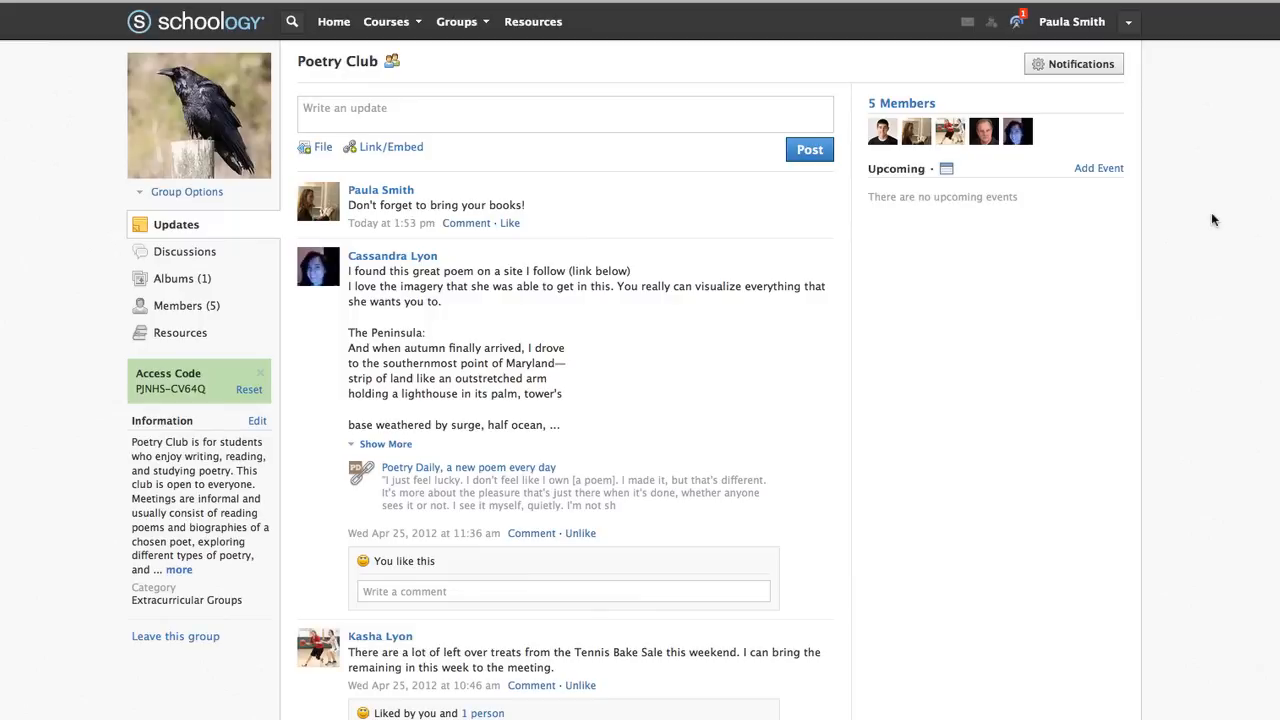
left_click(1105, 170)
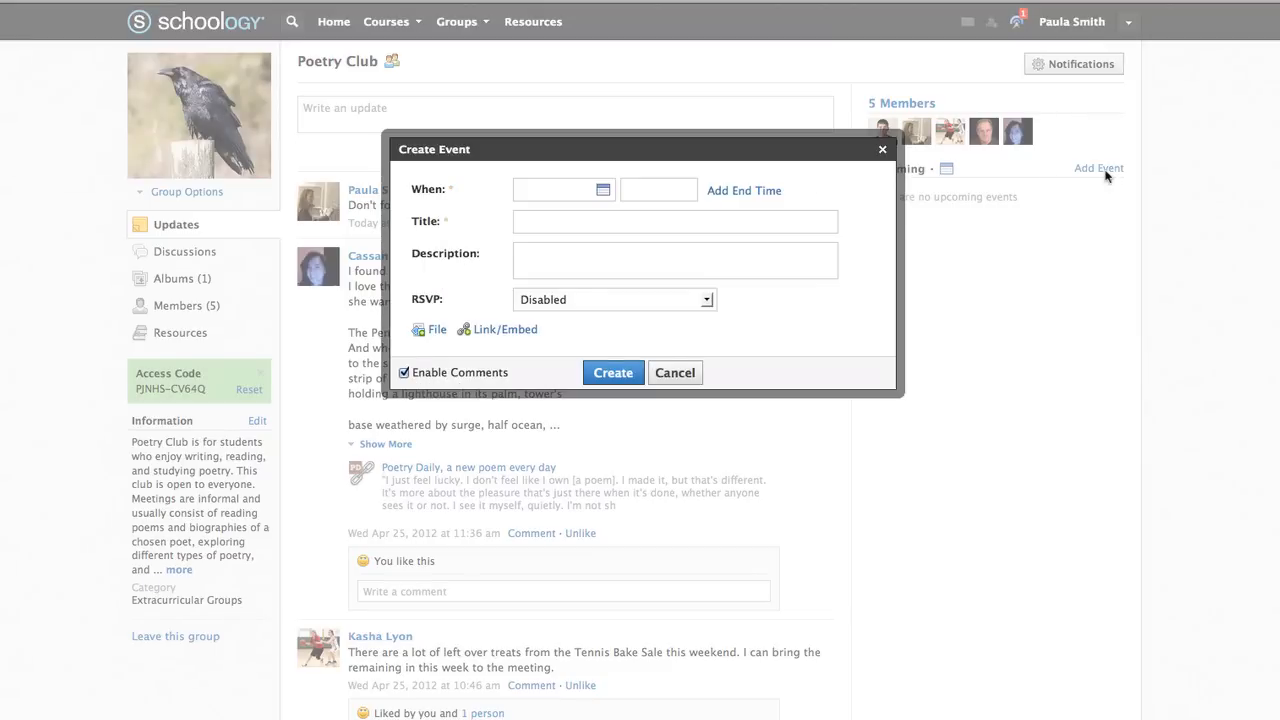
Schedule the event for 7/11/12 from 1:00 PM to 2:00 PM
left_click(603, 190)
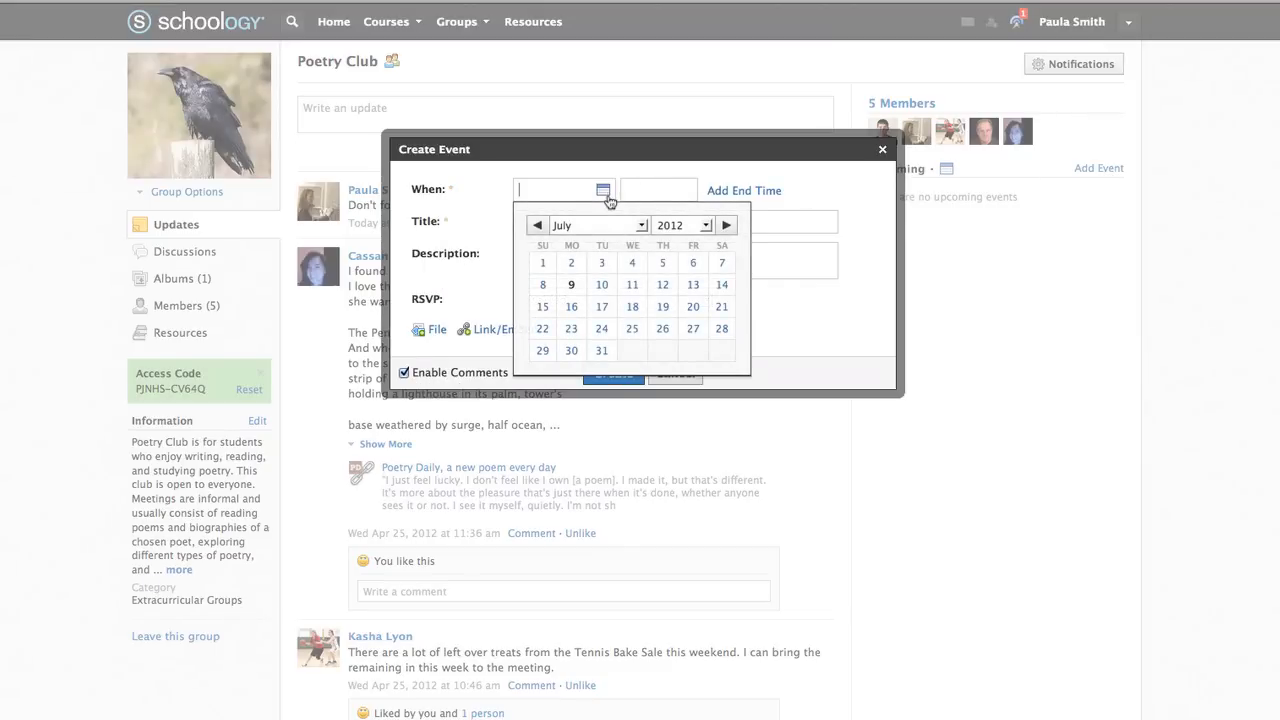
left_click(631, 286)
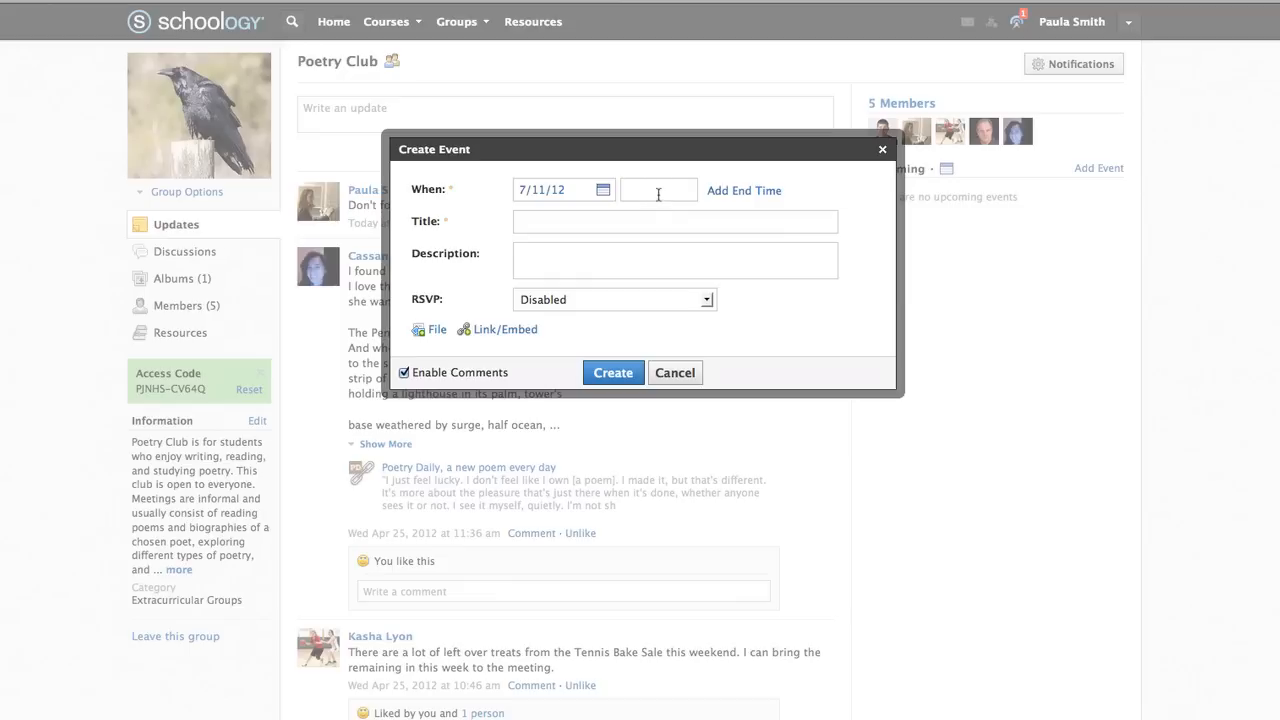
type("1:00PM")
left_click(668, 190)
type("p")
left_click(726, 191)
left_click(602, 214)
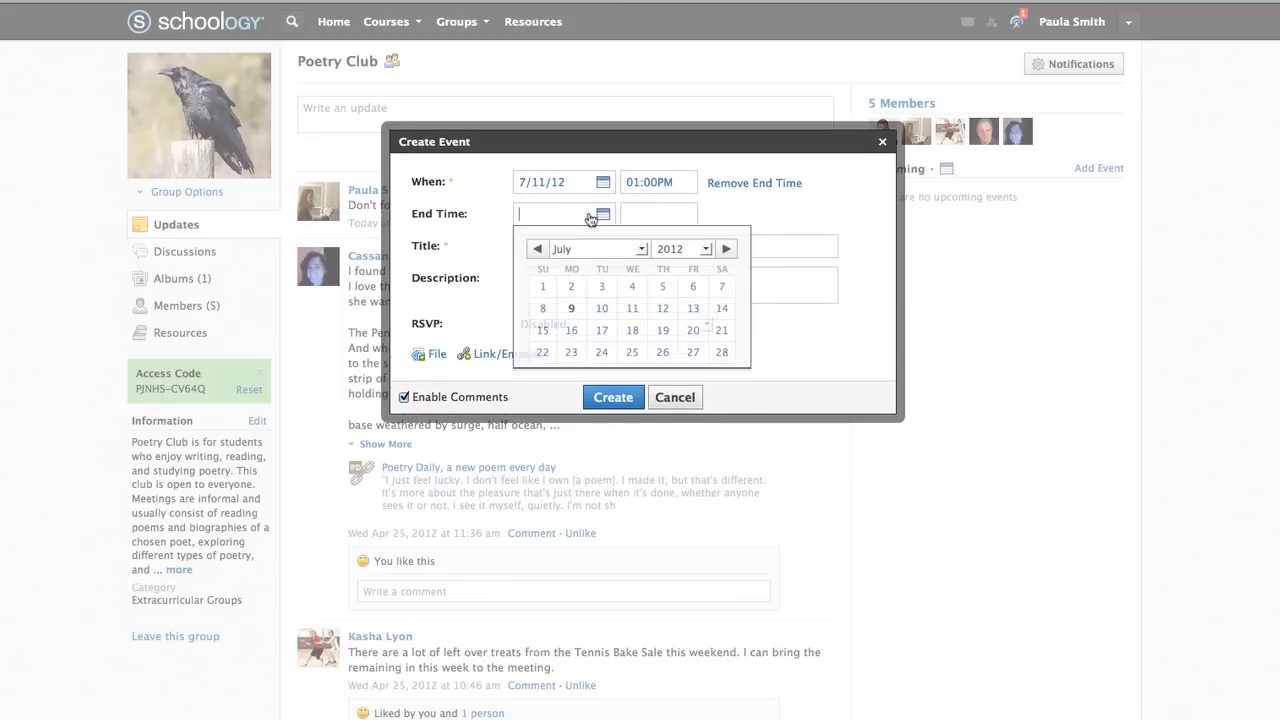
left_click(632, 308)
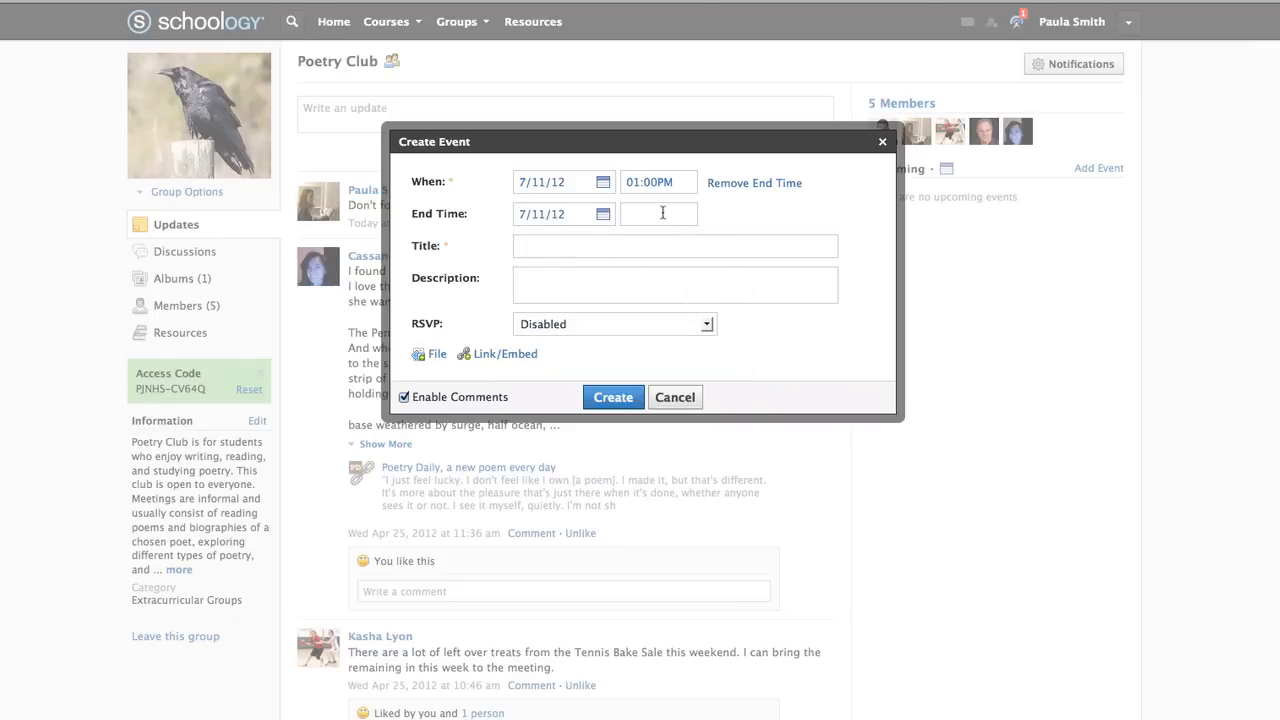
type("2:00PM")
left_click(672, 217)
type("p")
Title it 'Our First Meeting', limit RSVP to Only invitees, and create the event
left_click(728, 245)
type("Ou")
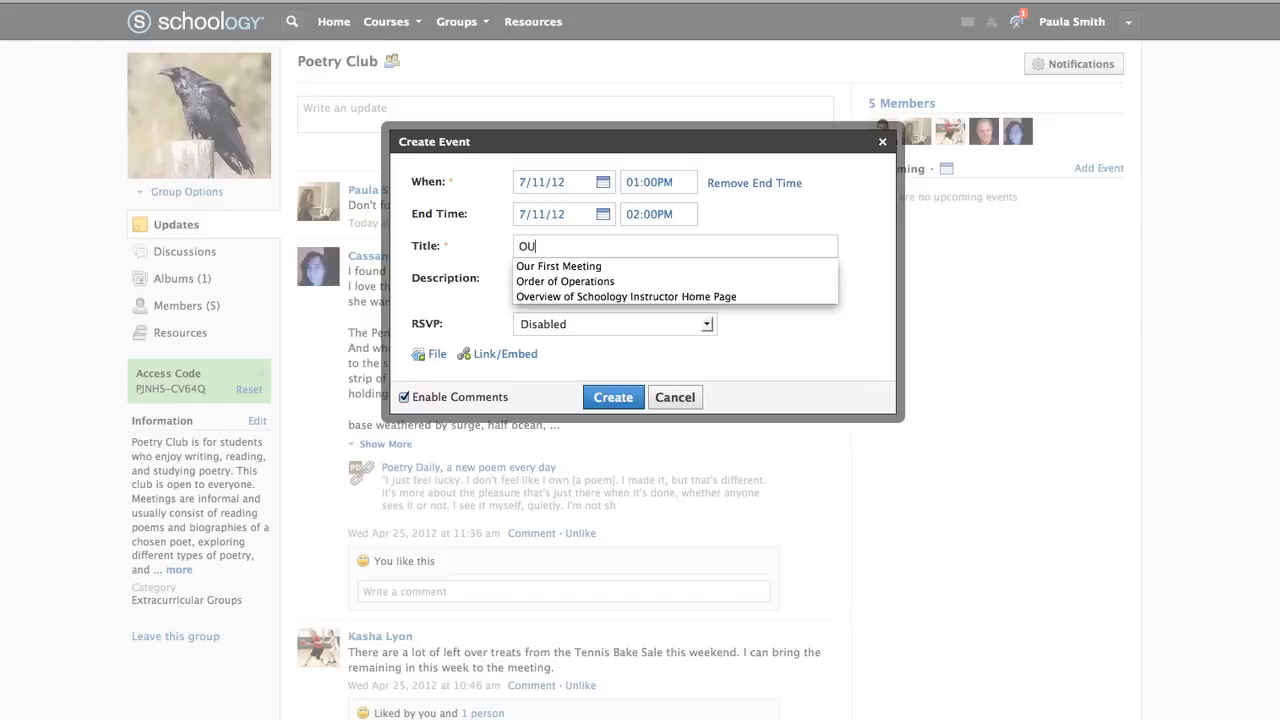
key("BackSpace")
left_click(678, 267)
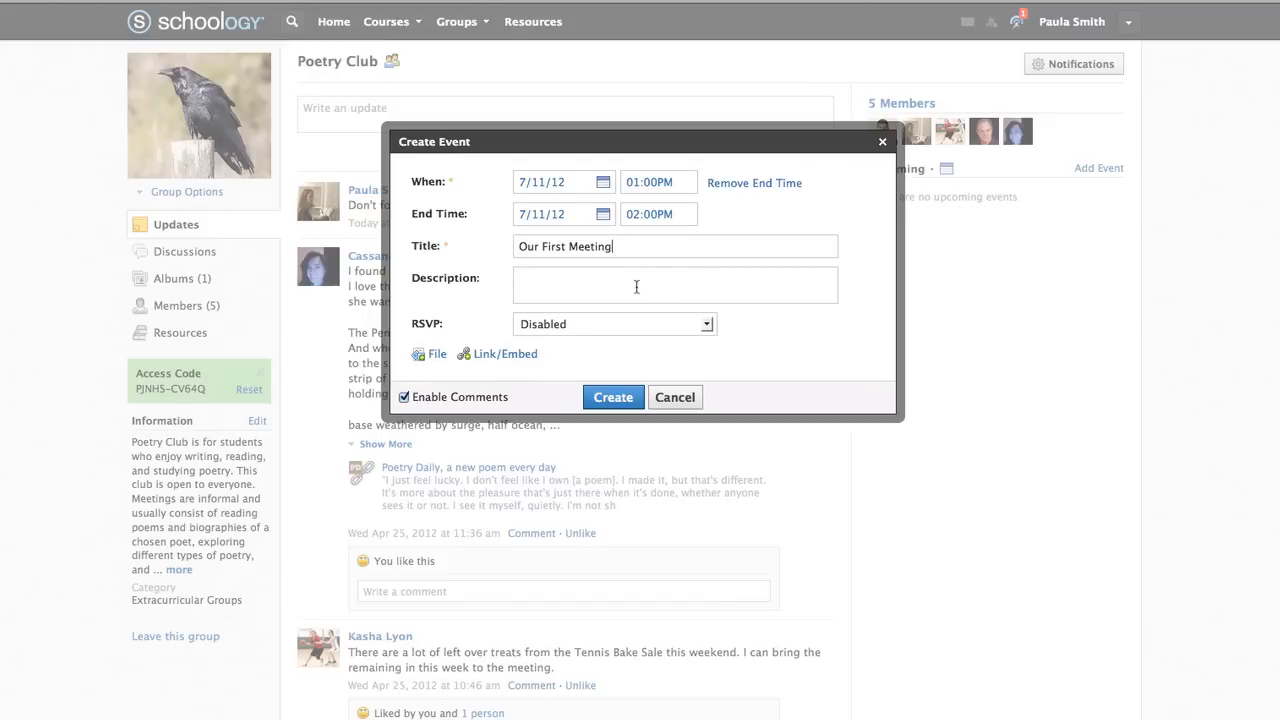
left_click(636, 288)
left_click(707, 341)
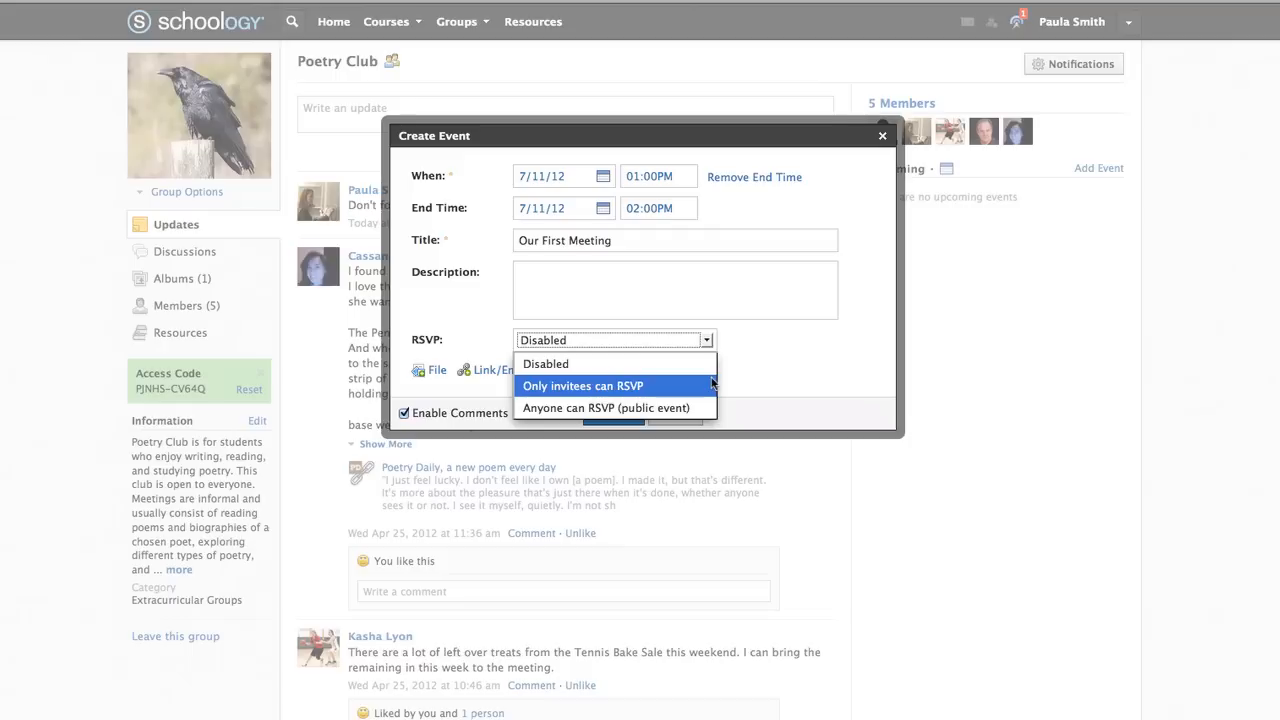
left_click(713, 385)
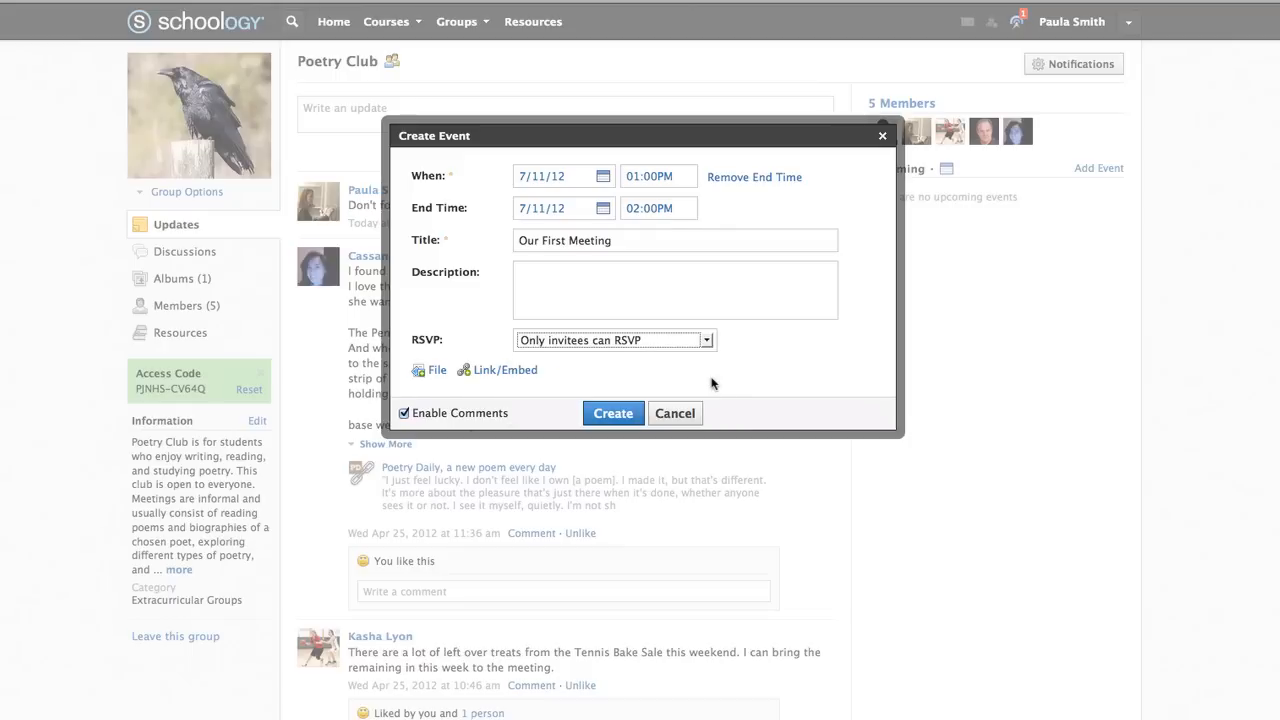
left_click(612, 414)
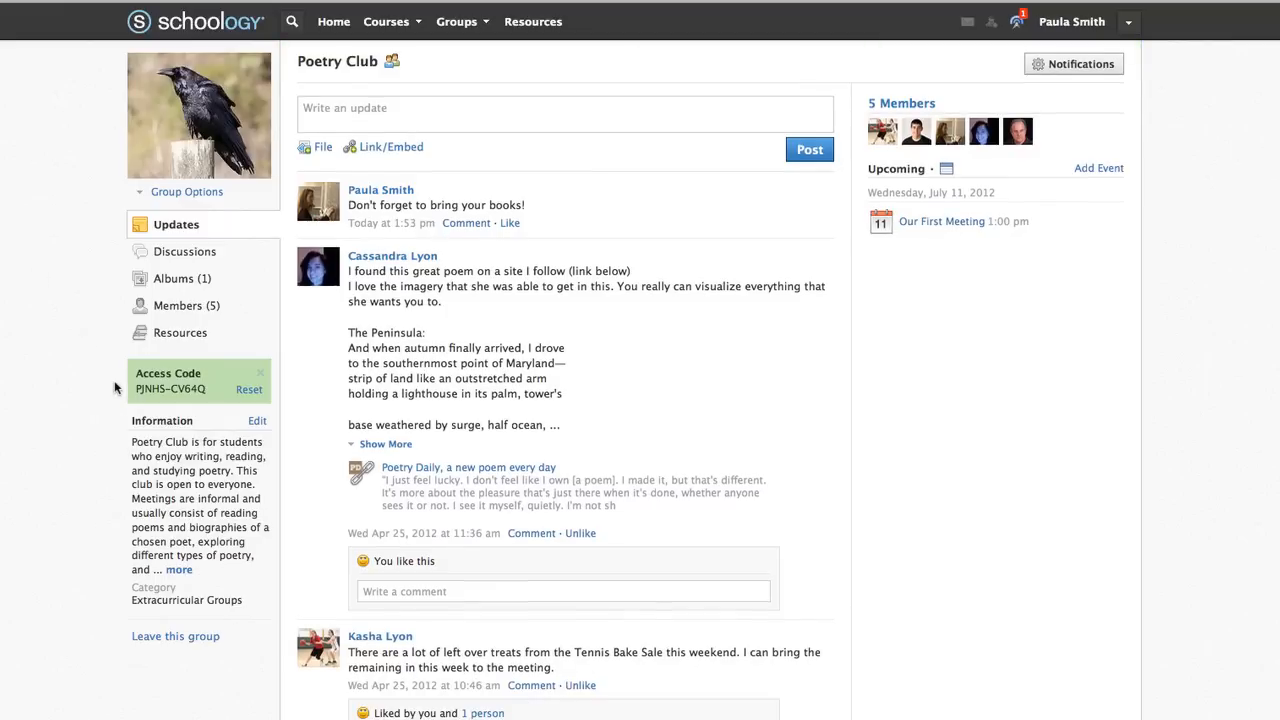
Browse Poetry Club's members, cancel adding three people, then view the group's Resources page
left_click(171, 306)
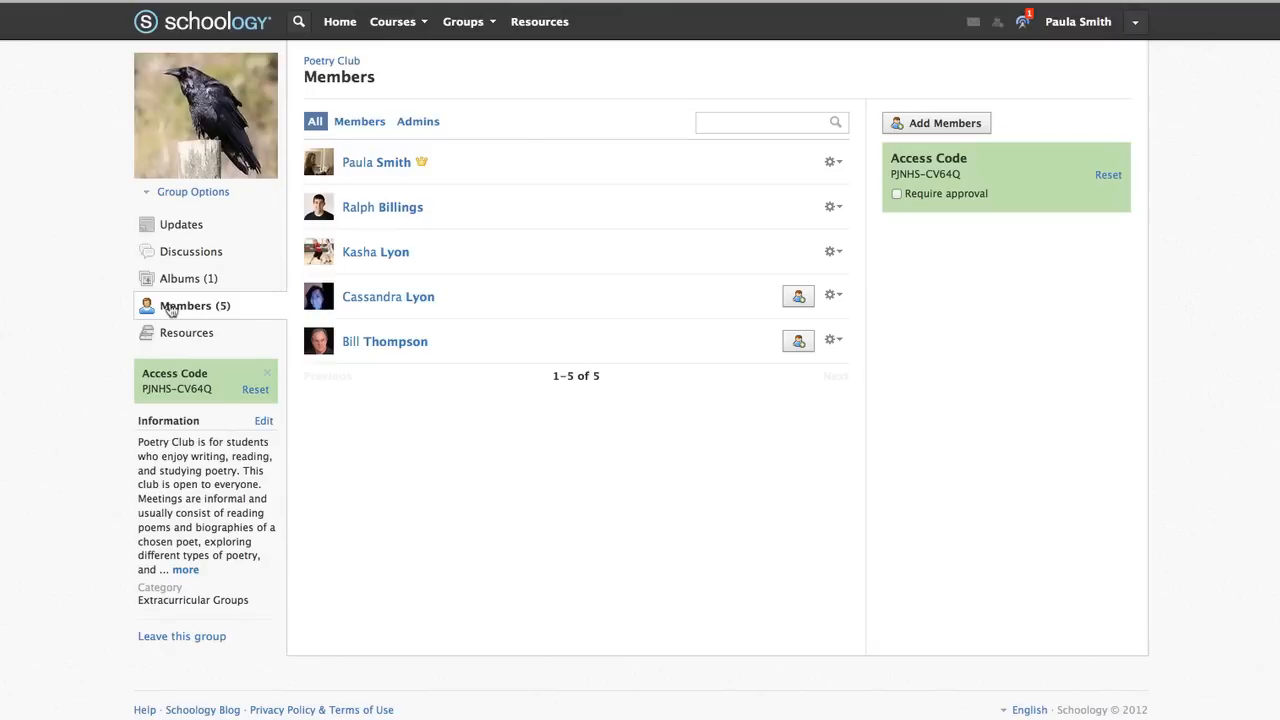
left_click(944, 126)
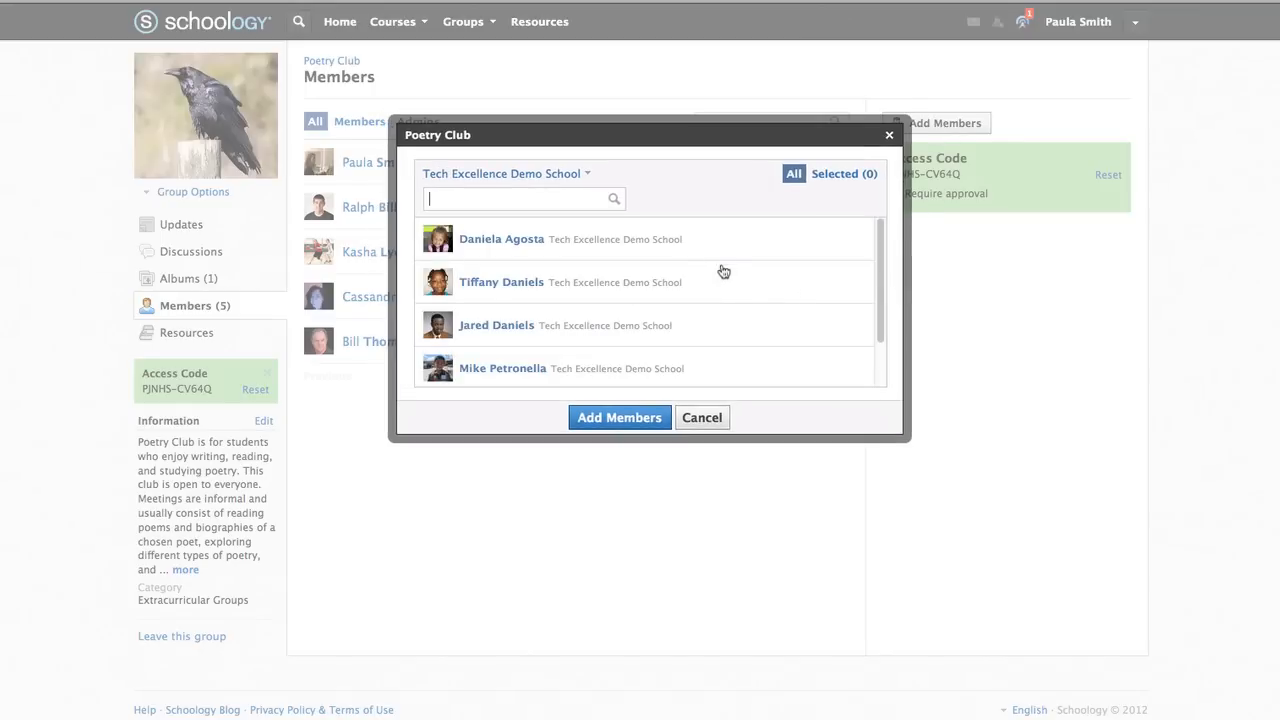
left_click(694, 242)
left_click(703, 282)
left_click(728, 330)
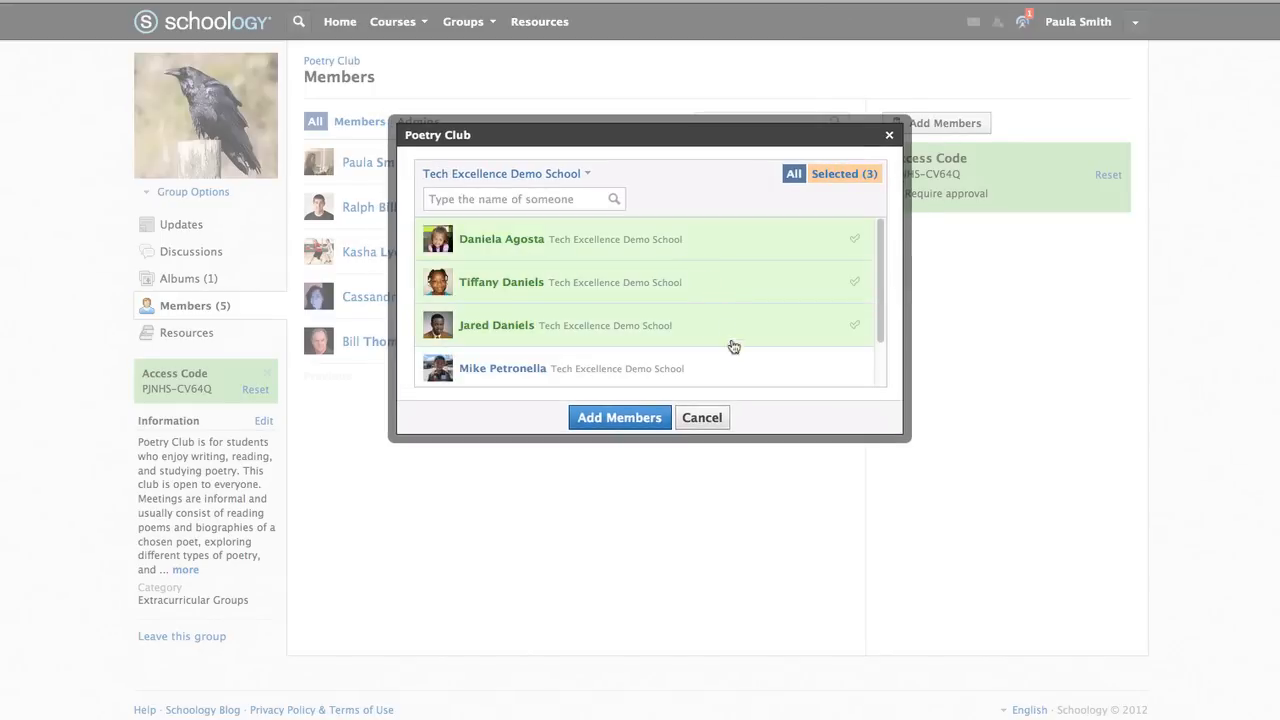
left_click(703, 419)
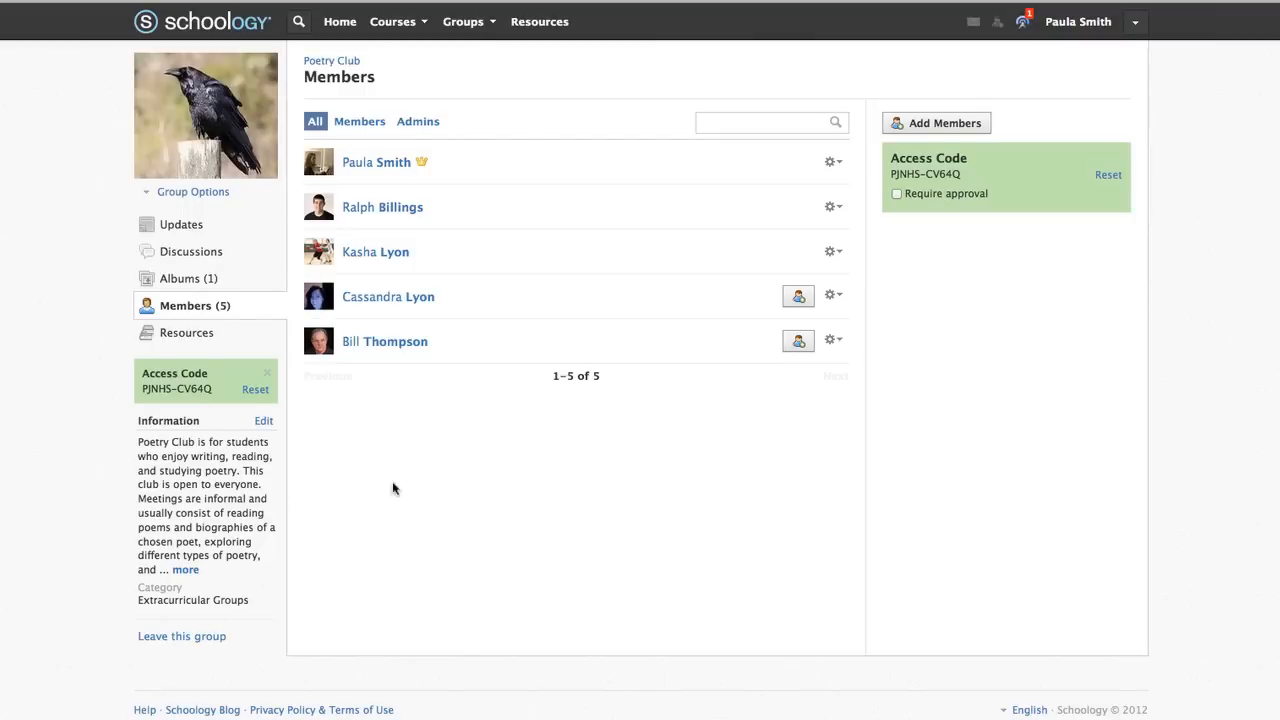
left_click(148, 339)
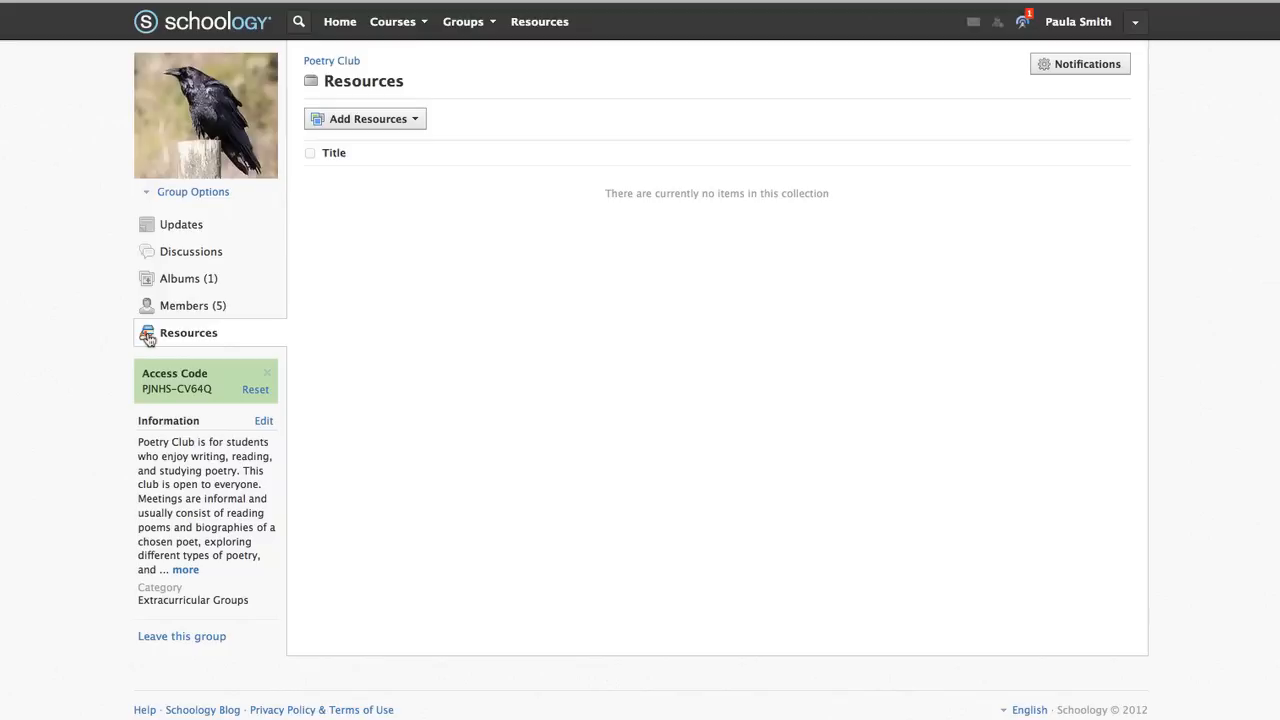
Look through Poetry Club's Albums and Discussions, then return to its Updates feed
left_click(139, 278)
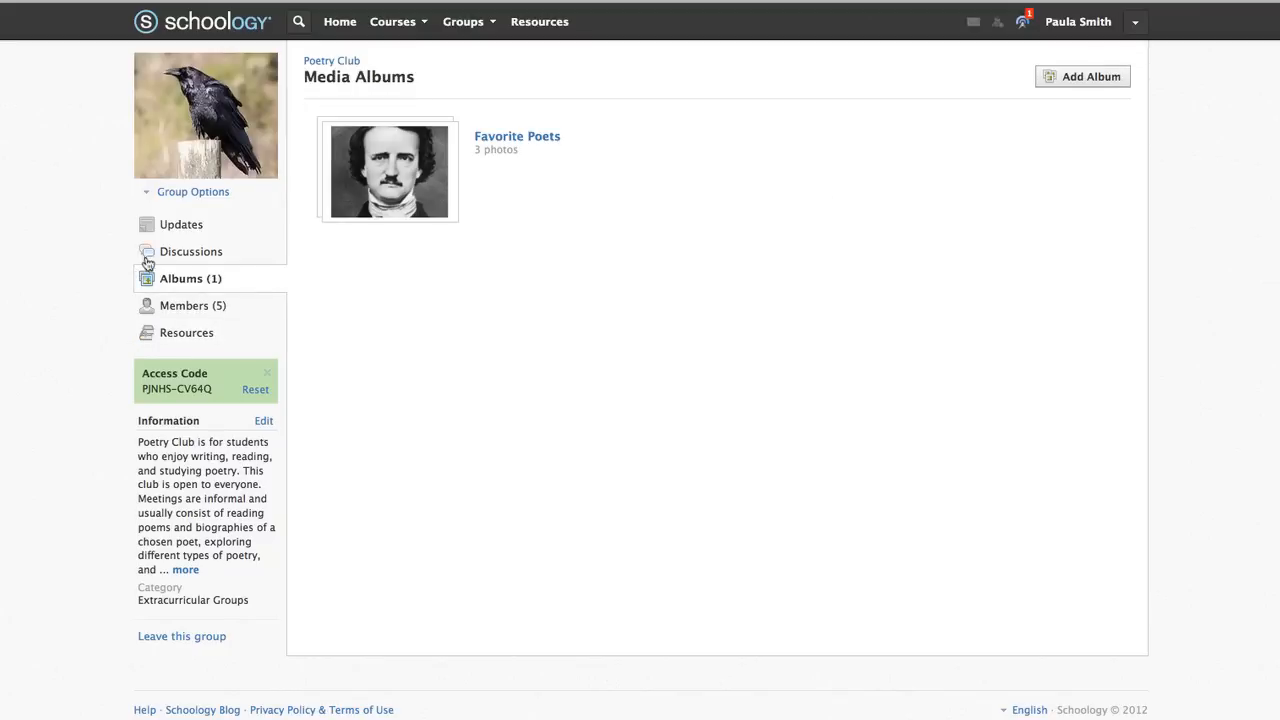
left_click(148, 255)
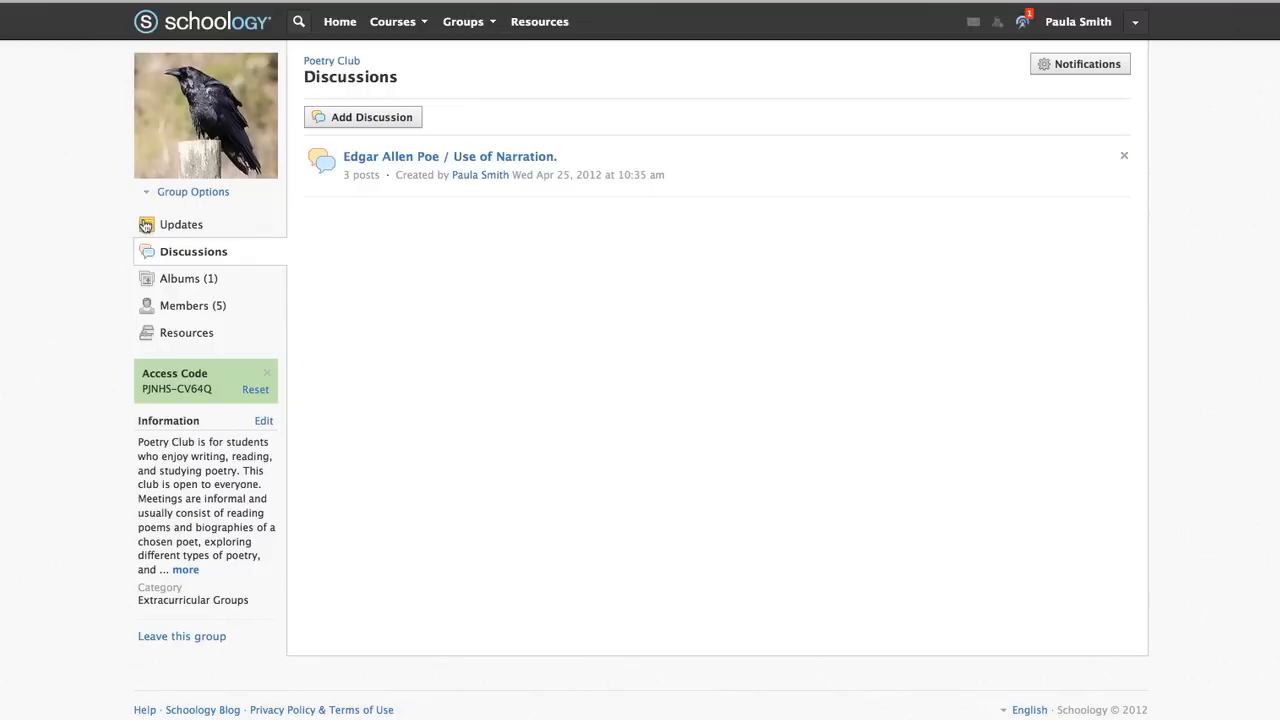
left_click(145, 226)
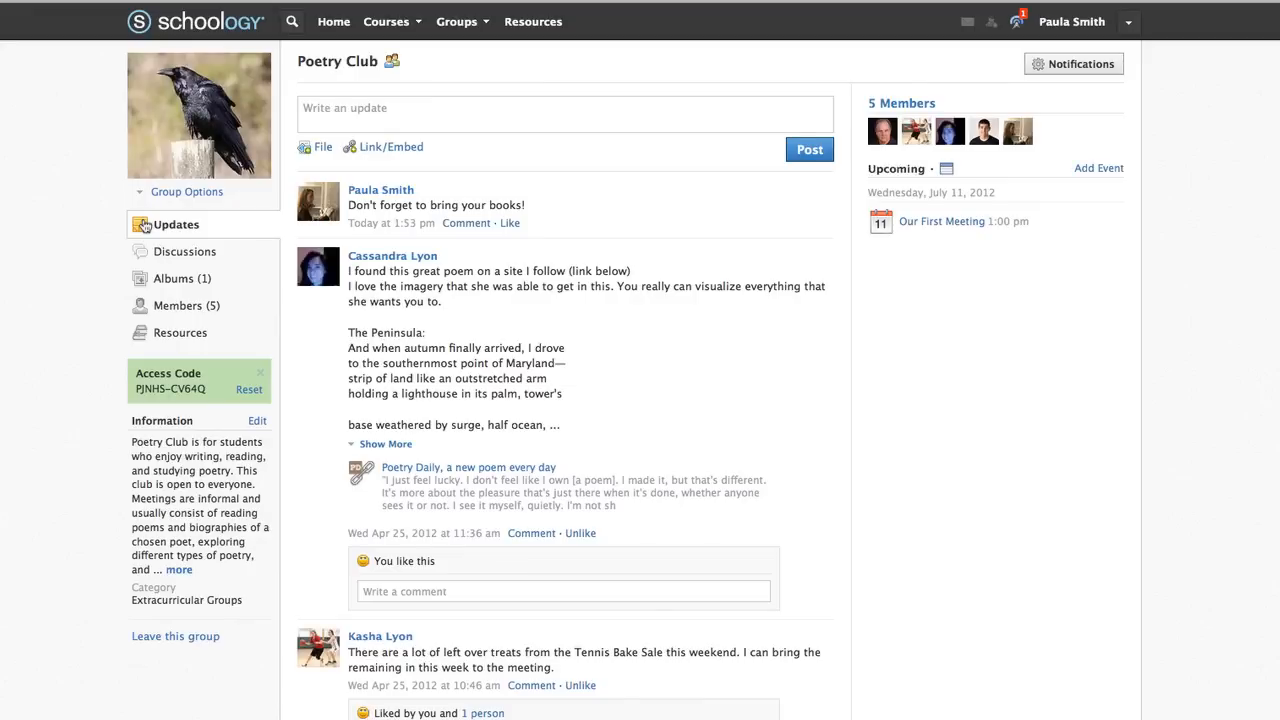